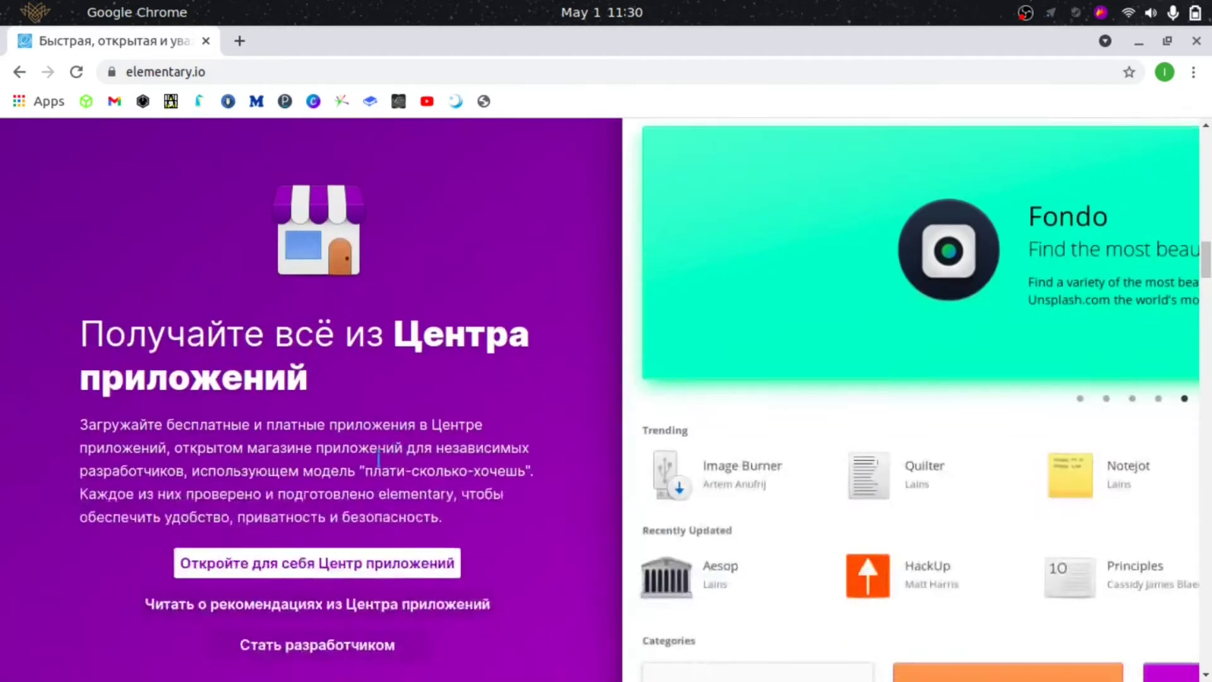
- Browse the elementary.io page and enter a custom price of $0
{"action": "scroll", "coordinate": [466, 485], "scroll_direction": "down", "scroll_amount": 3}
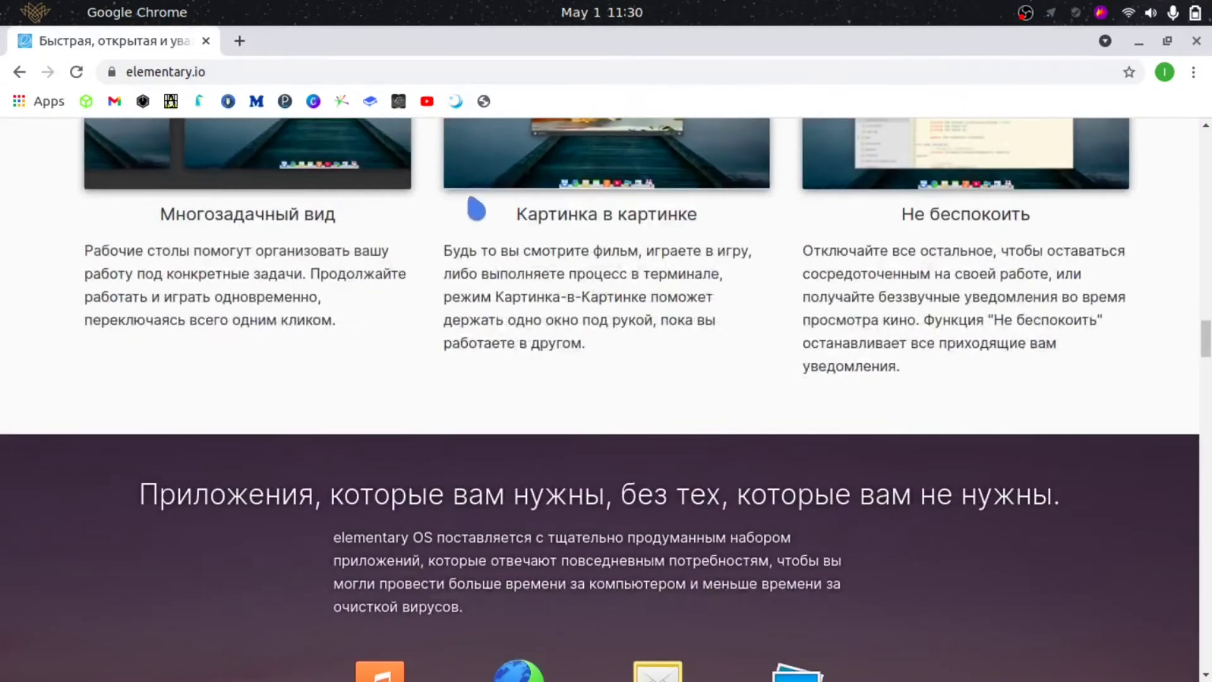
{"action": "scroll", "coordinate": [473, 202], "scroll_direction": "up", "scroll_amount": 5}
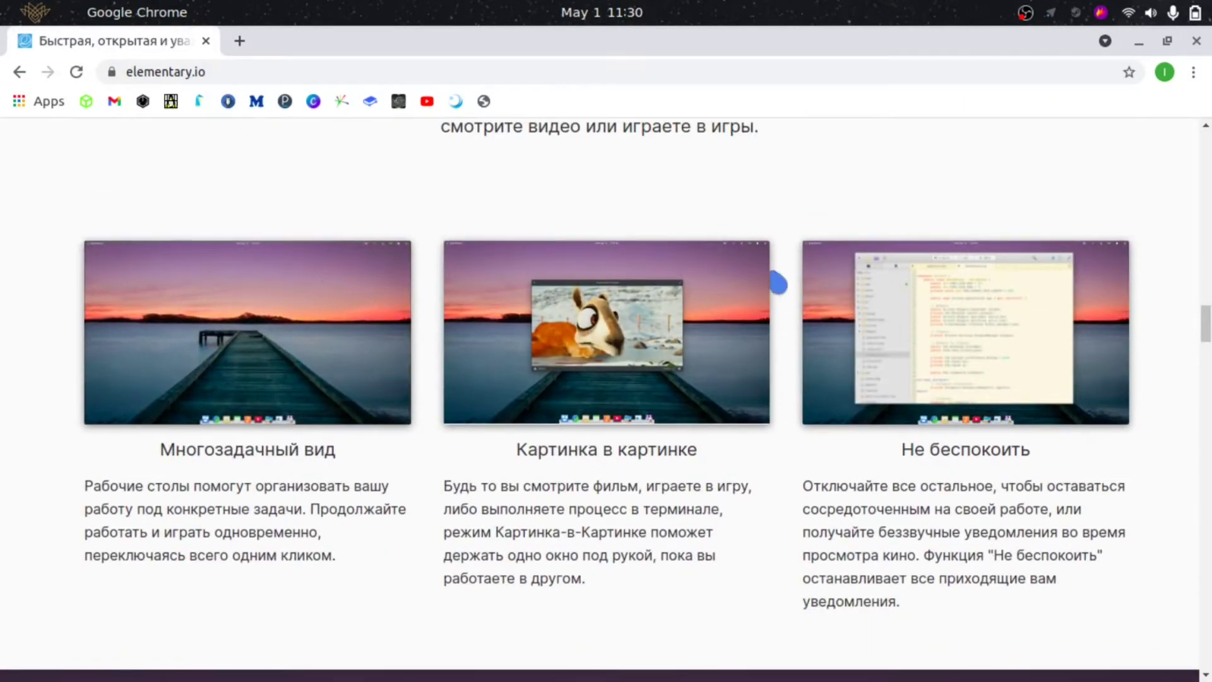
{"action": "scroll", "coordinate": [652, 442], "scroll_direction": "down", "scroll_amount": 12}
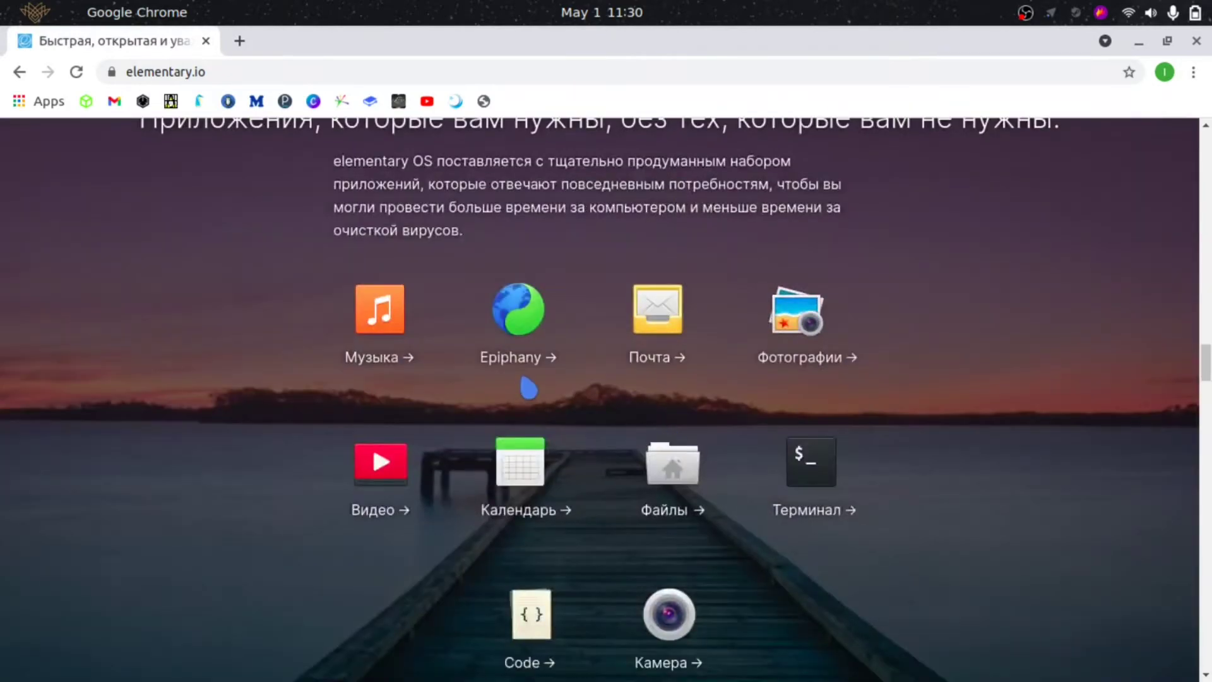
{"action": "scroll", "coordinate": [568, 414], "scroll_direction": "down", "scroll_amount": 15}
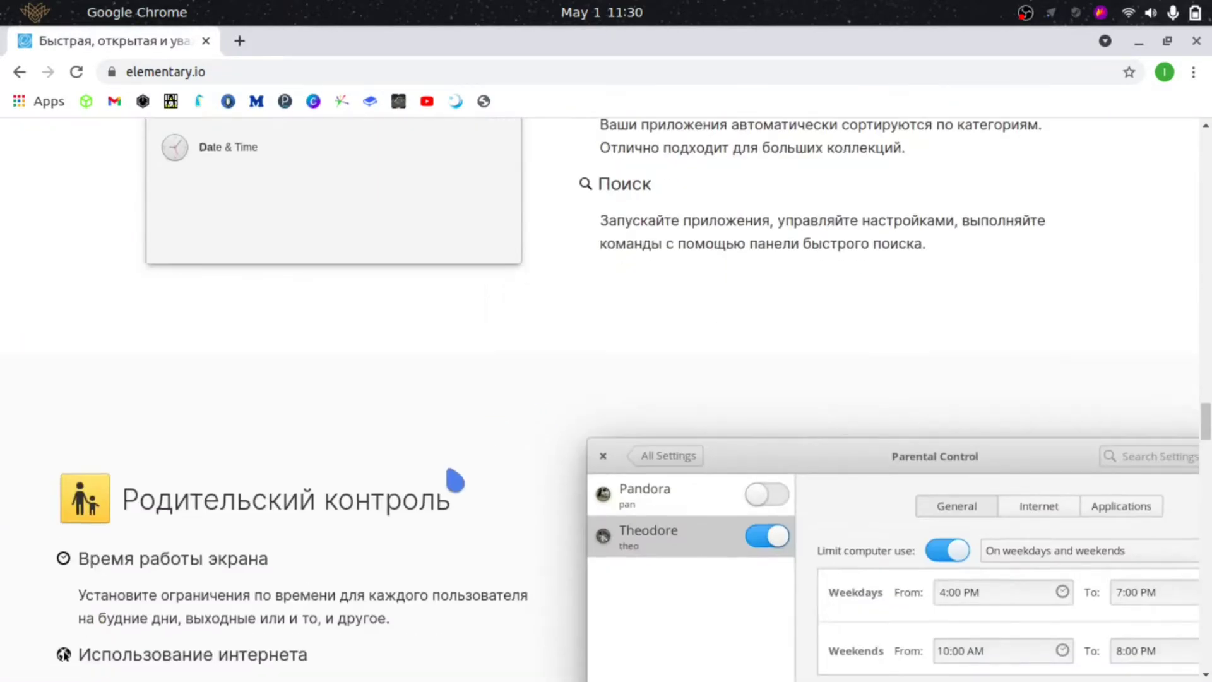
{"action": "scroll", "coordinate": [428, 461], "scroll_direction": "down", "scroll_amount": 15}
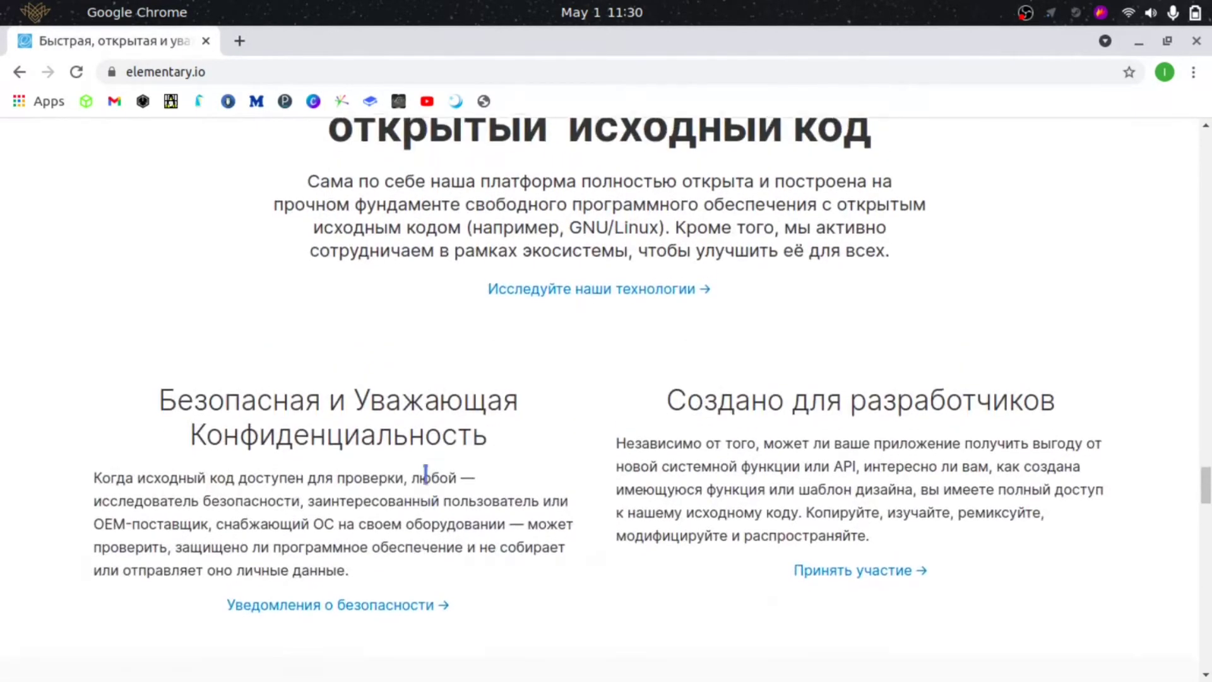
{"action": "scroll", "coordinate": [427, 490], "scroll_direction": "down", "scroll_amount": 15}
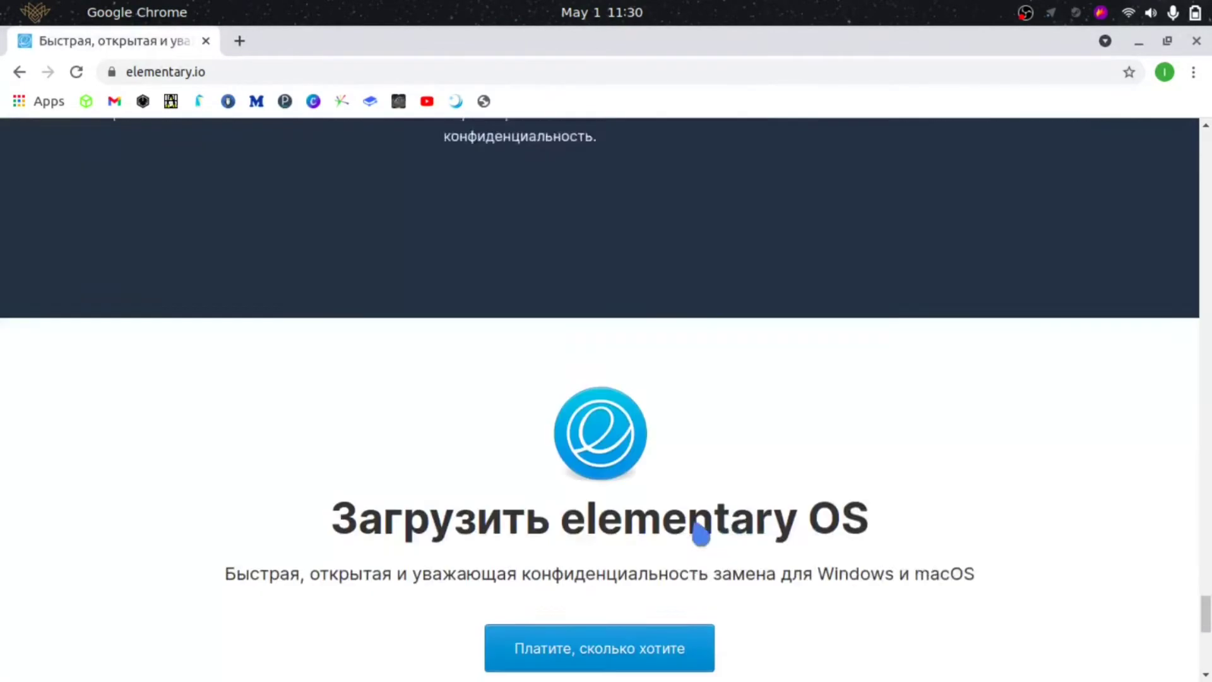
{"action": "scroll", "coordinate": [669, 525], "scroll_direction": "down", "scroll_amount": 2}
{"action": "scroll", "coordinate": [496, 398], "scroll_direction": "up", "scroll_amount": 15}
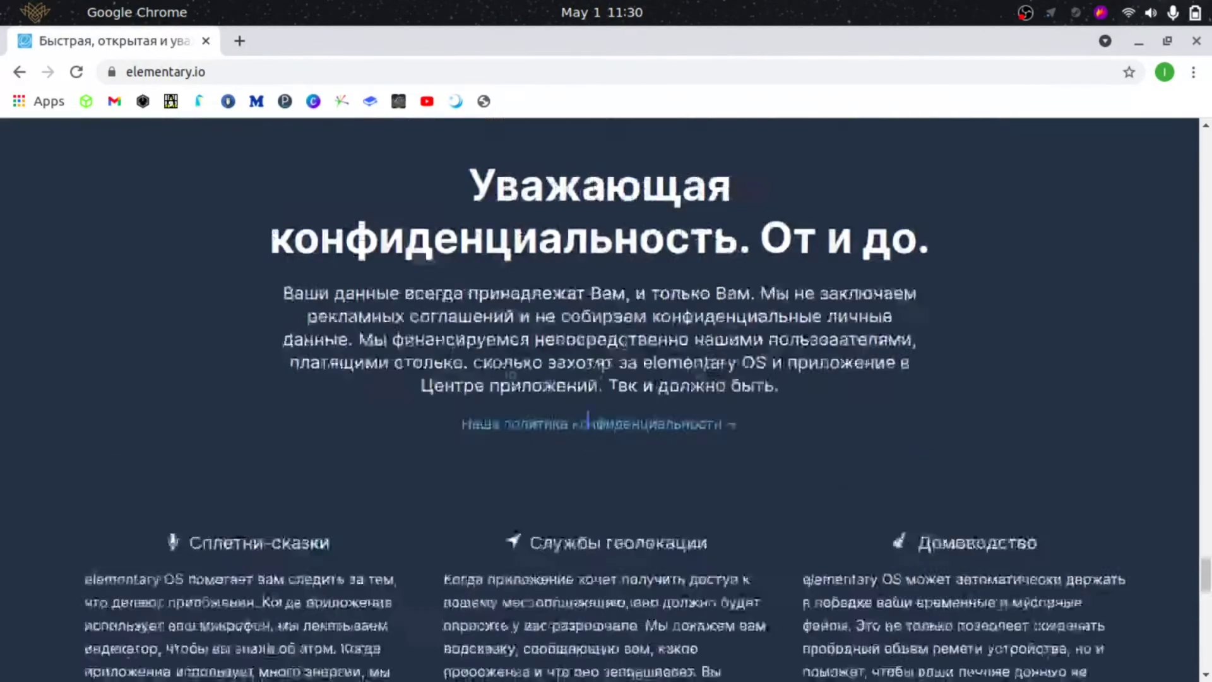
{"action": "scroll", "coordinate": [594, 429], "scroll_direction": "up", "scroll_amount": 15}
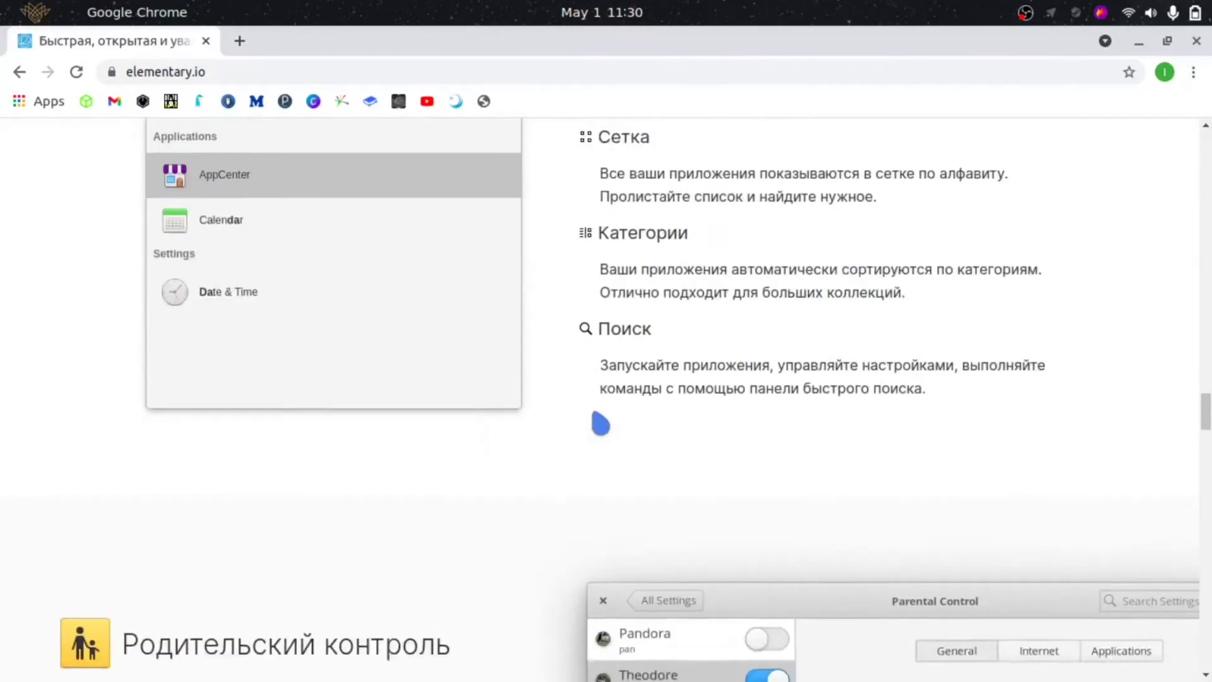
{"action": "scroll", "coordinate": [600, 423], "scroll_direction": "up", "scroll_amount": 15}
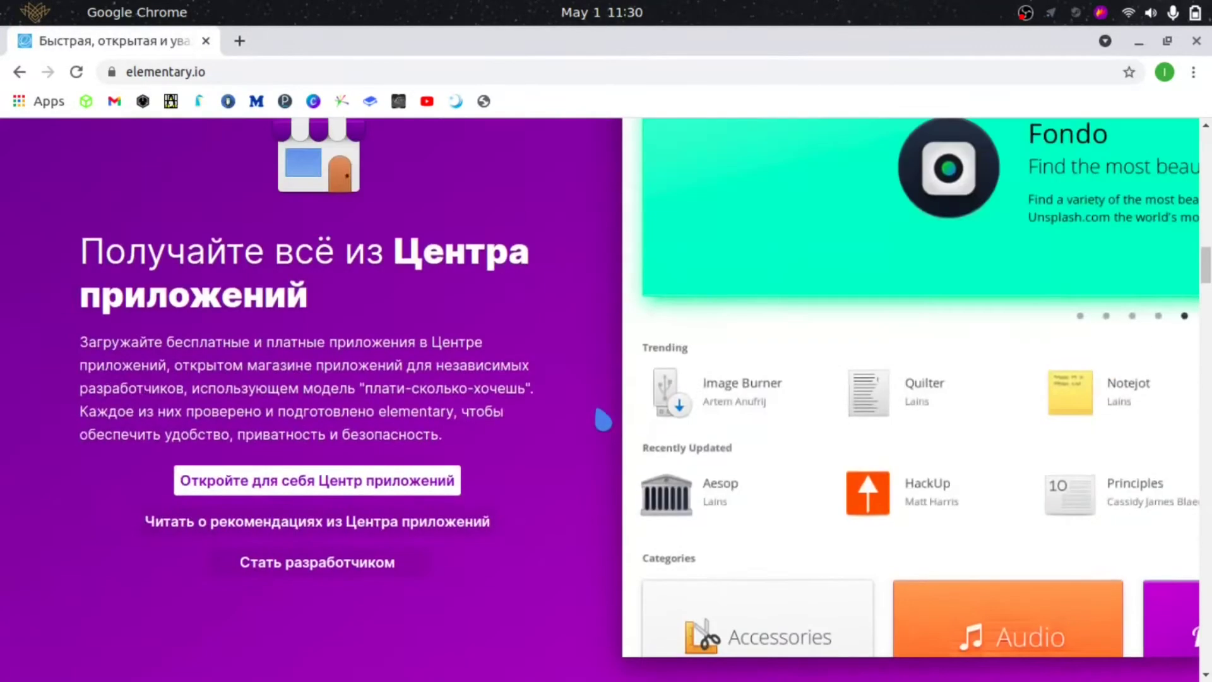
{"action": "scroll", "coordinate": [605, 420], "scroll_direction": "up", "scroll_amount": 10}
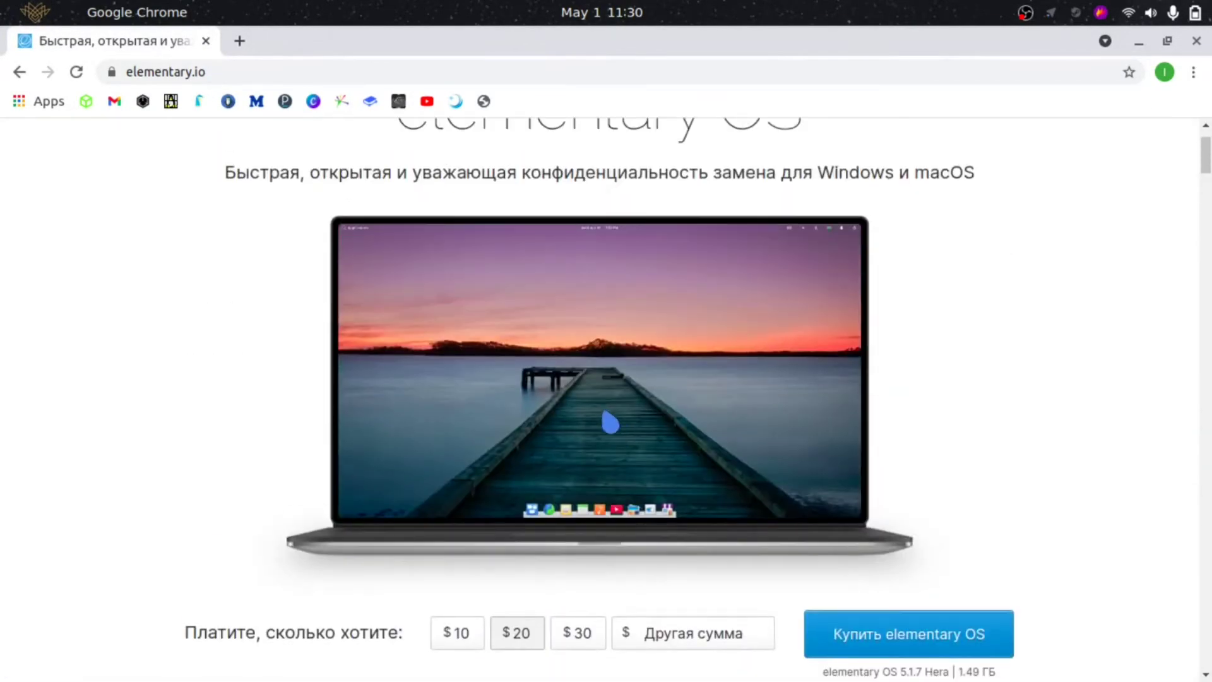
{"action": "scroll", "coordinate": [110, 511], "scroll_direction": "down", "scroll_amount": 1}
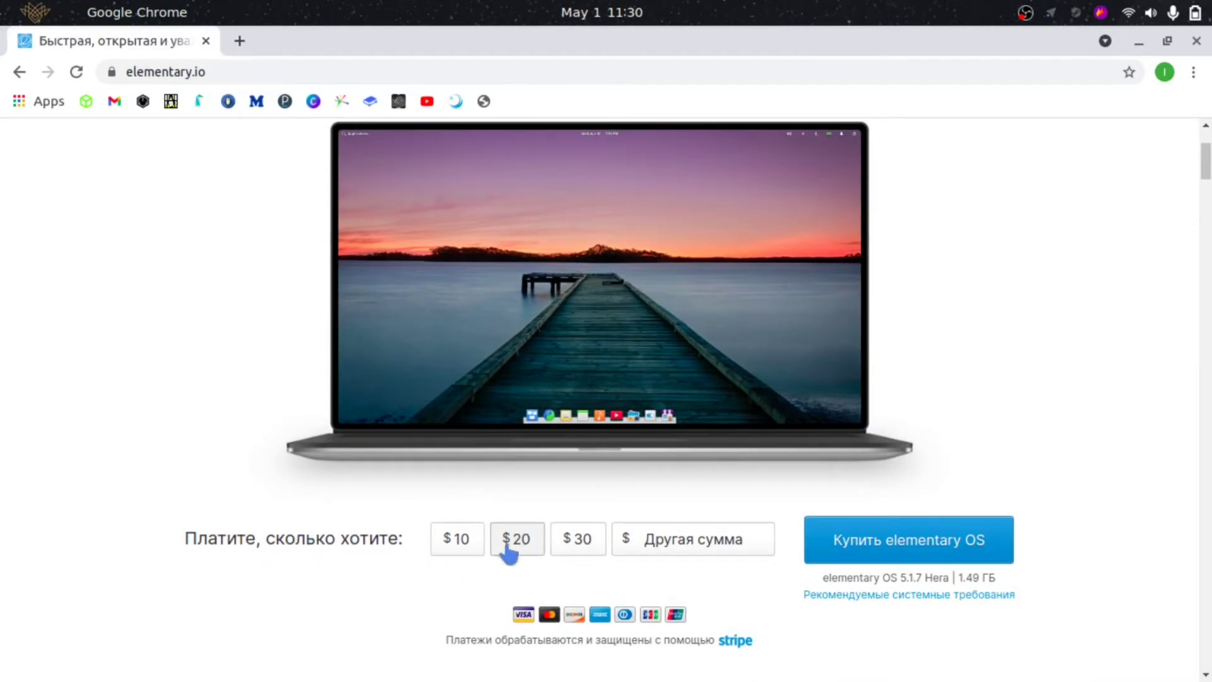
{"action": "scroll", "coordinate": [495, 285], "scroll_direction": "up", "scroll_amount": 3}
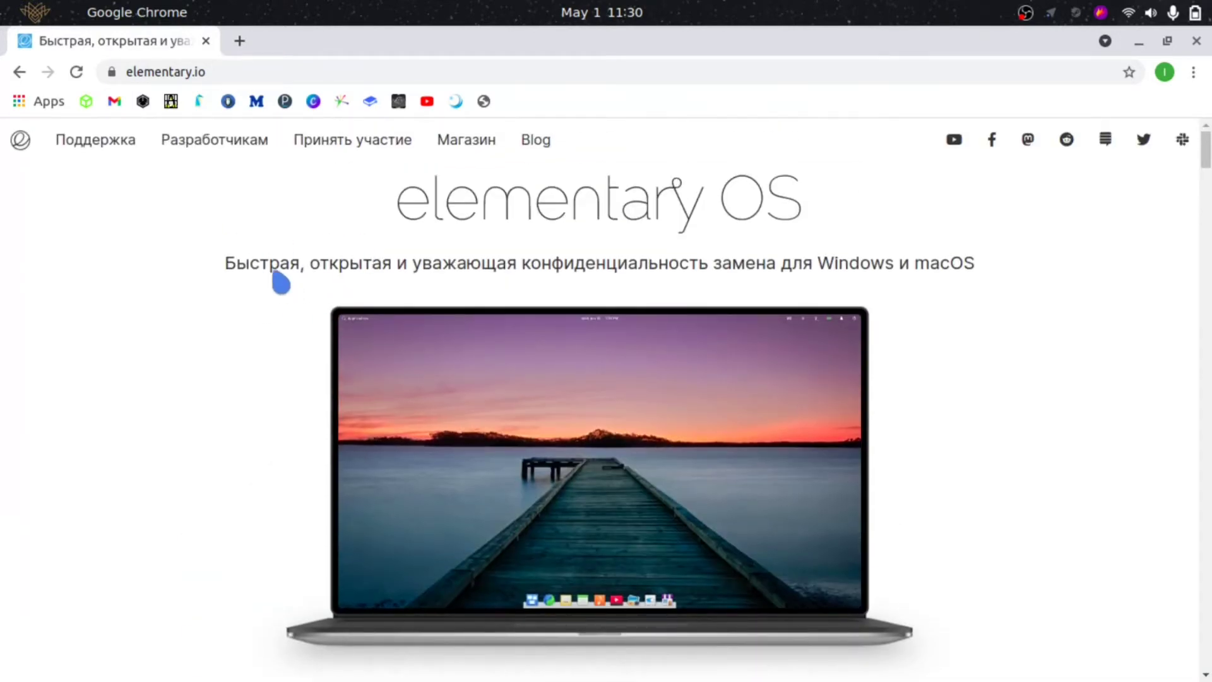
{"action": "scroll", "coordinate": [354, 228], "scroll_direction": "down", "scroll_amount": 5}
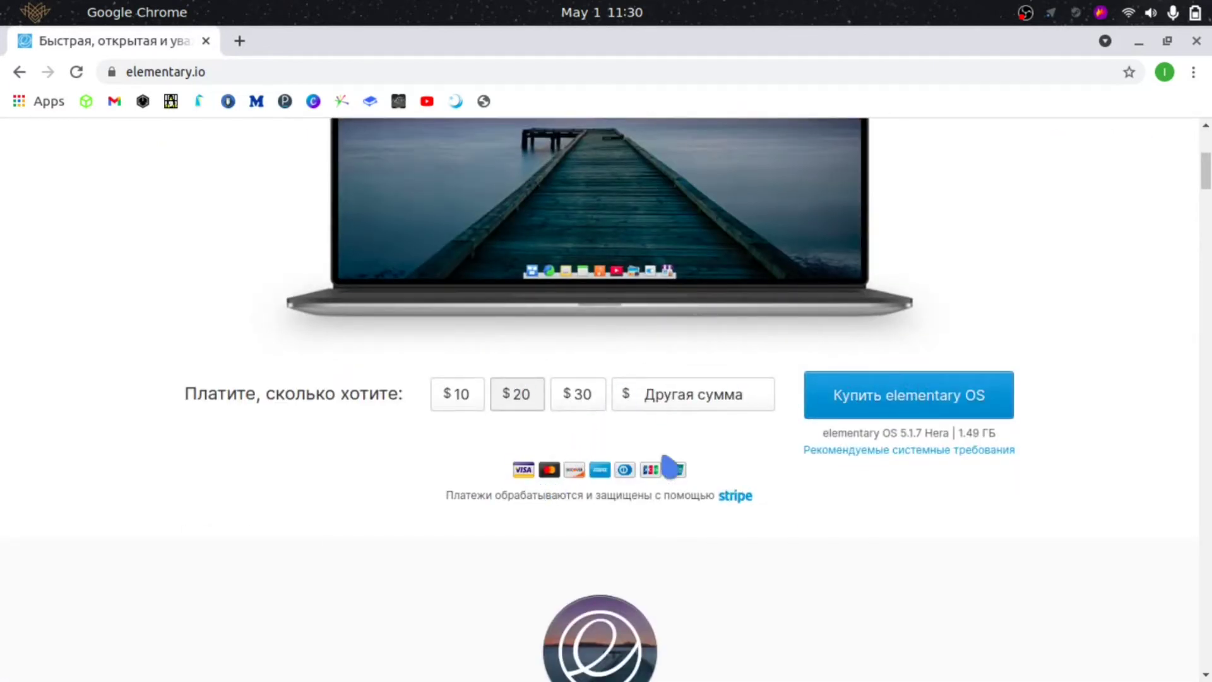
{"action": "scroll", "coordinate": [644, 409], "scroll_direction": "up", "scroll_amount": 5}
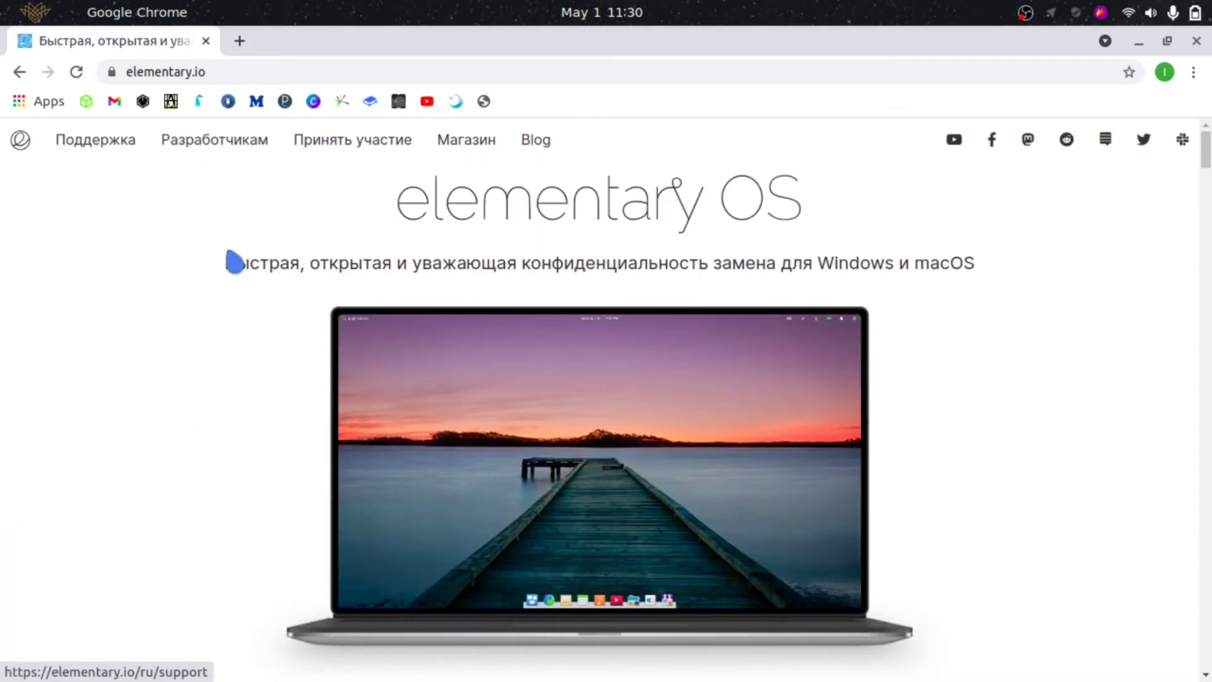
{"action": "scroll", "coordinate": [353, 303], "scroll_direction": "down", "scroll_amount": 5}
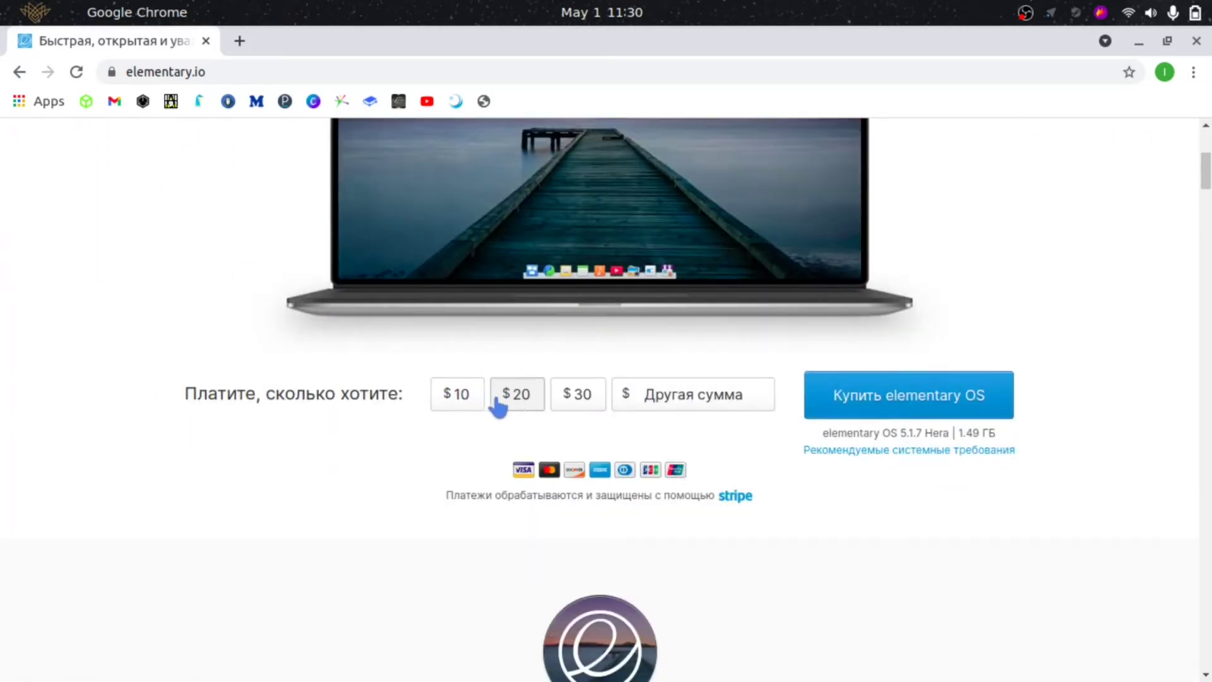
{"action": "left_click", "coordinate": [665, 397]}
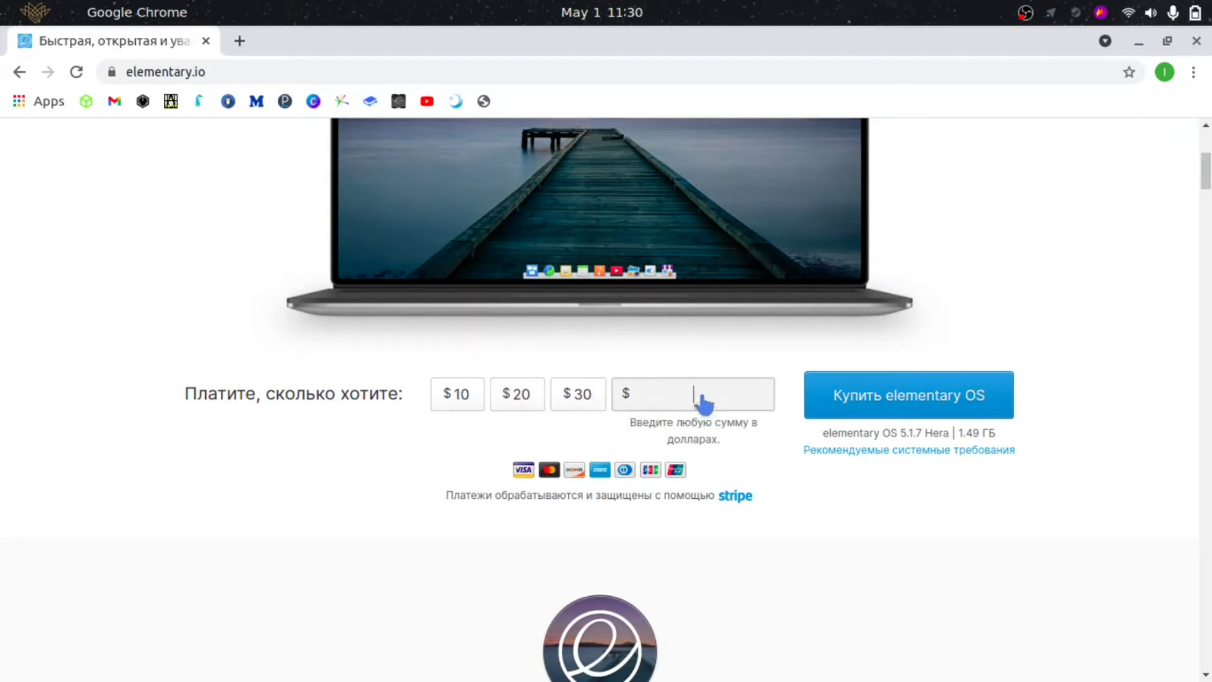
{"action": "type", "text": "0"}
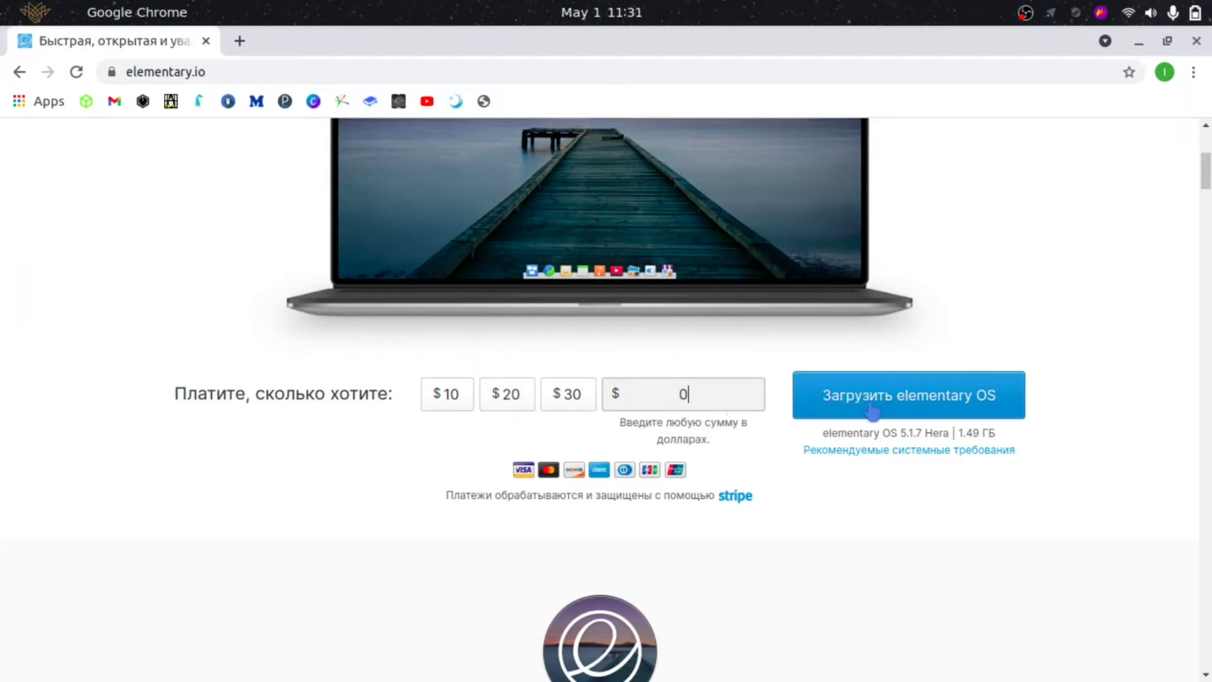
- Request the free download, dismiss the version dialog, and return to VirtualBox Manager
{"action": "left_click", "coordinate": [937, 404]}
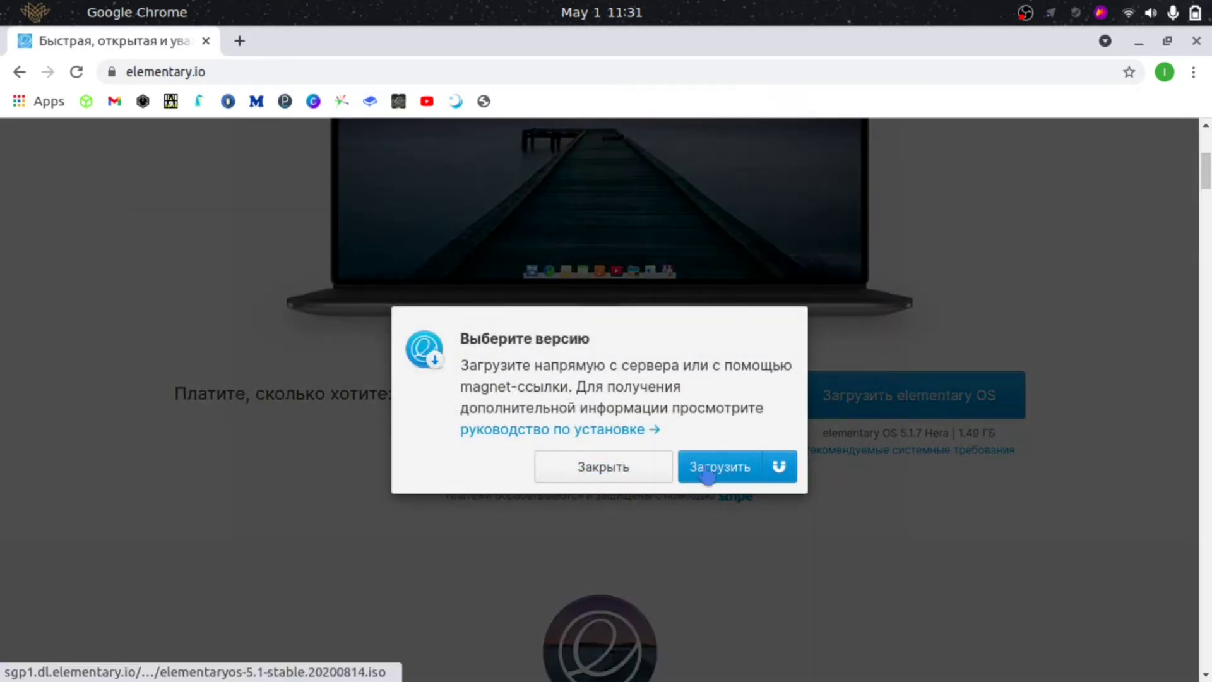
{"action": "left_click", "coordinate": [632, 468]}
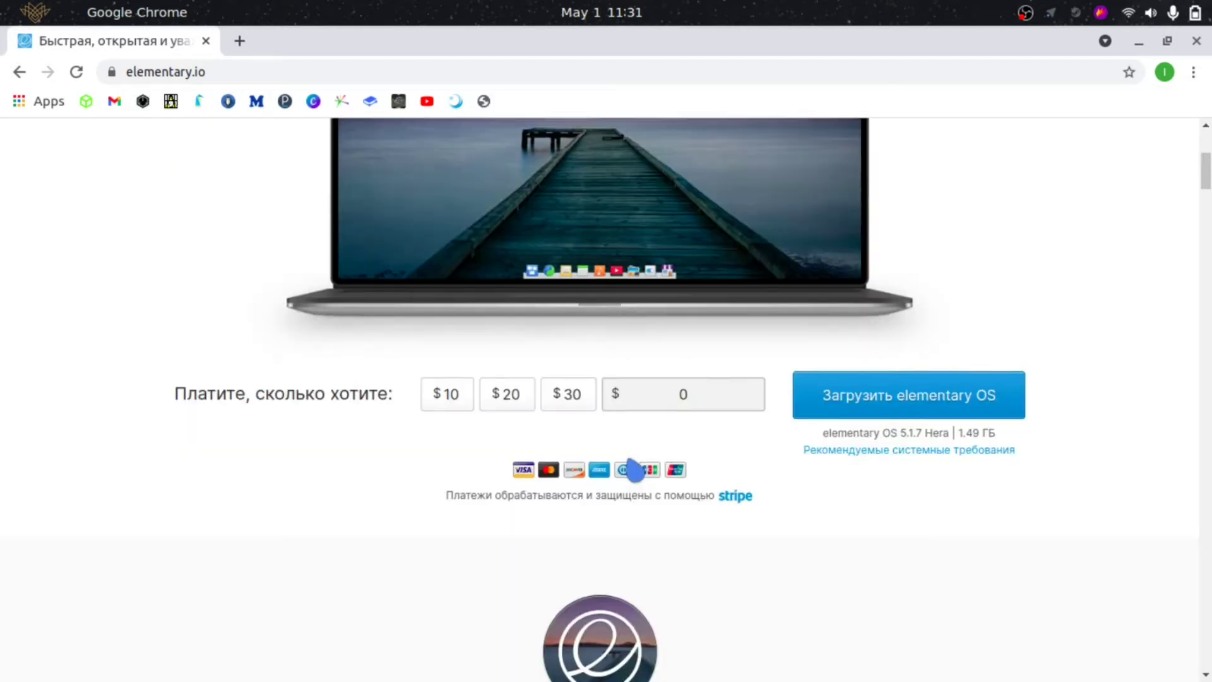
{"action": "scroll", "coordinate": [638, 470], "scroll_direction": "up", "scroll_amount": 5}
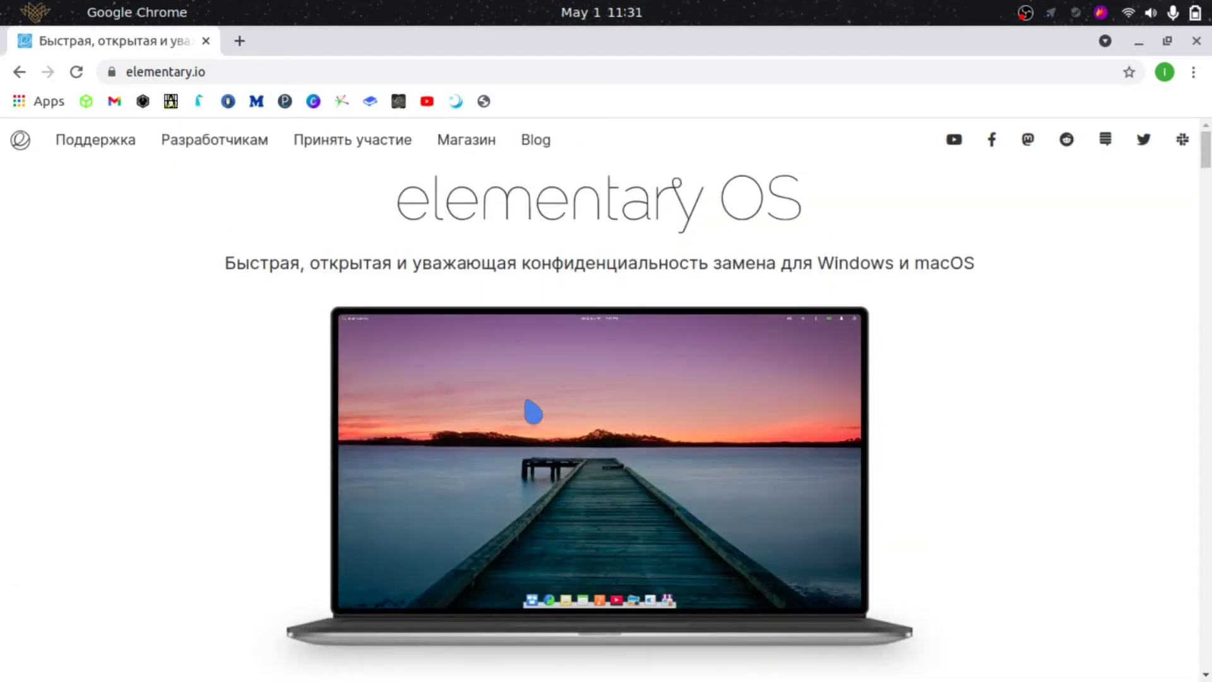
{"action": "key", "text": "alt+Tab"}
{"action": "key", "text": "Tab"}
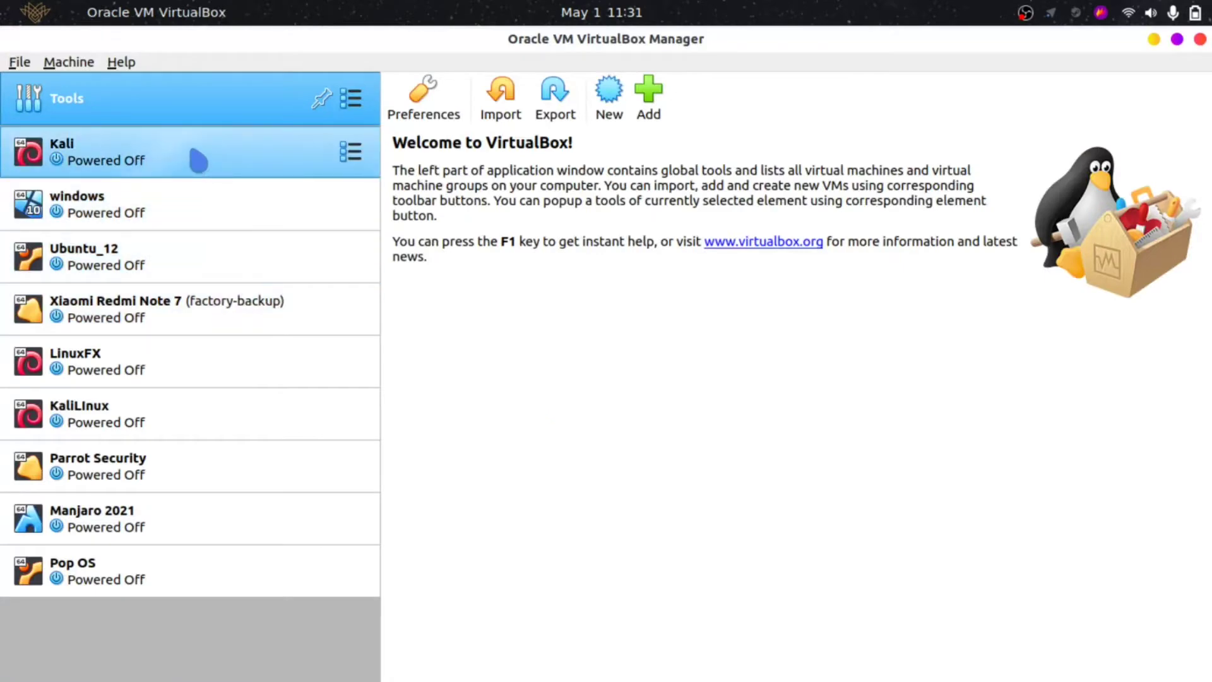
- Create a new VM called ElementyOS with type Linux and version Ubuntu (64-bit)
{"action": "left_click", "coordinate": [608, 99]}
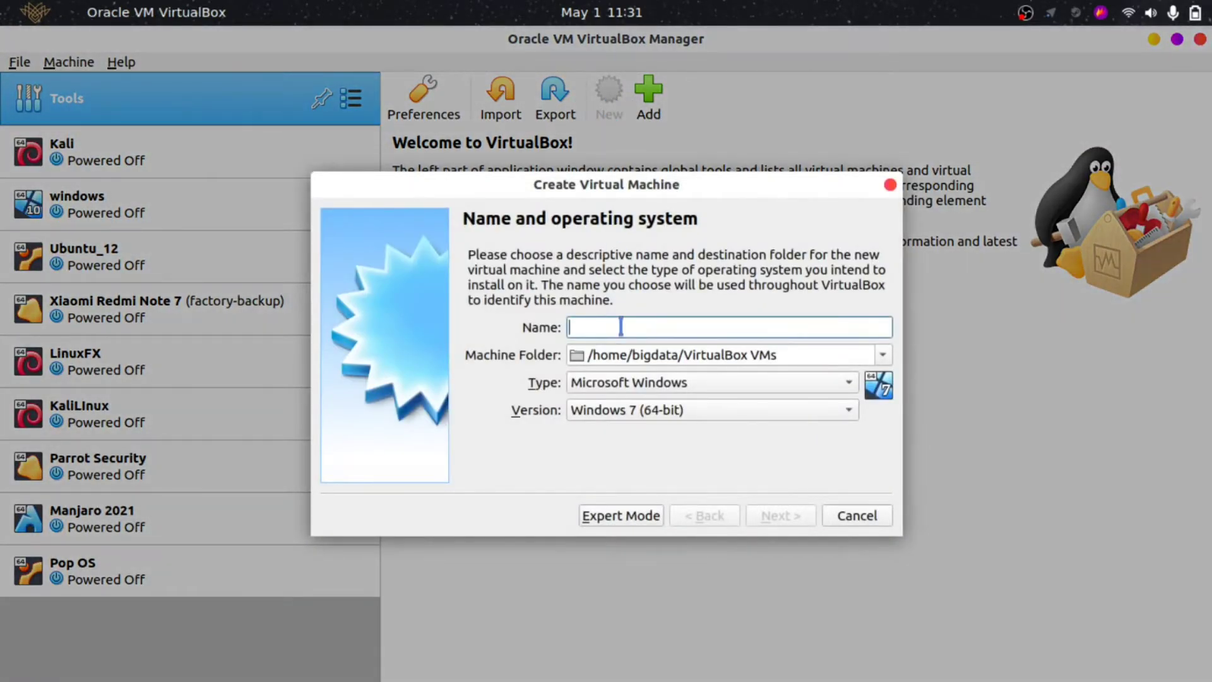
{"action": "type", "text": "ElementyOS"}
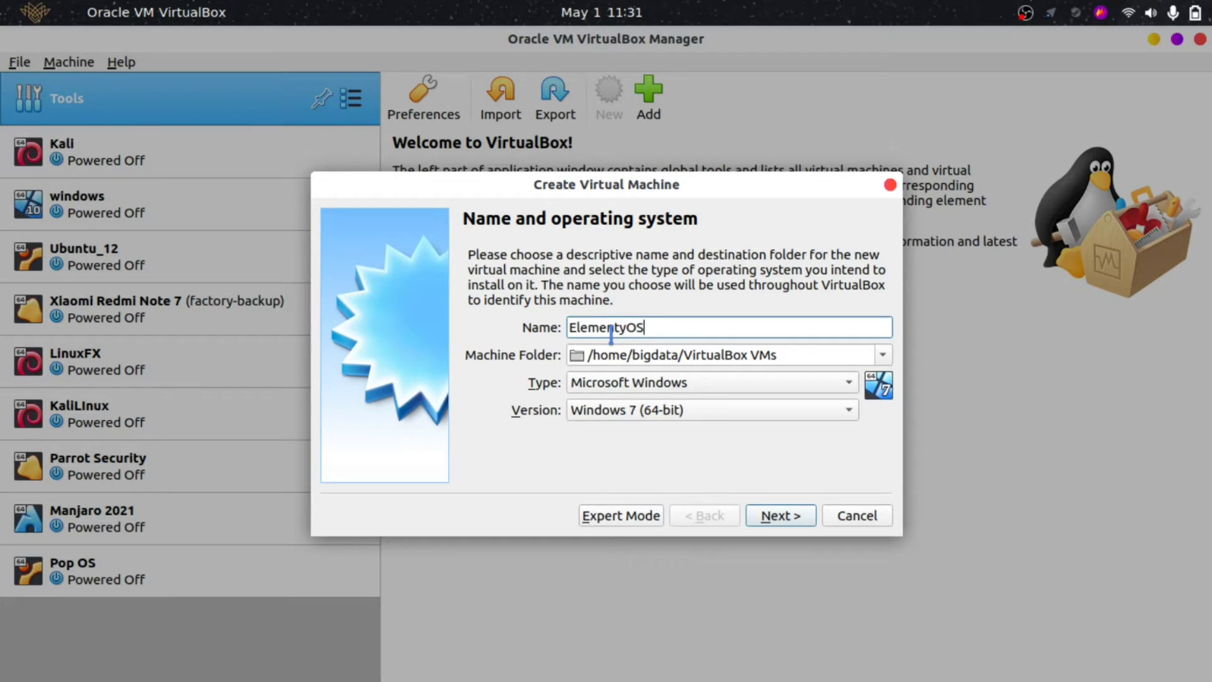
{"action": "left_click", "coordinate": [693, 382]}
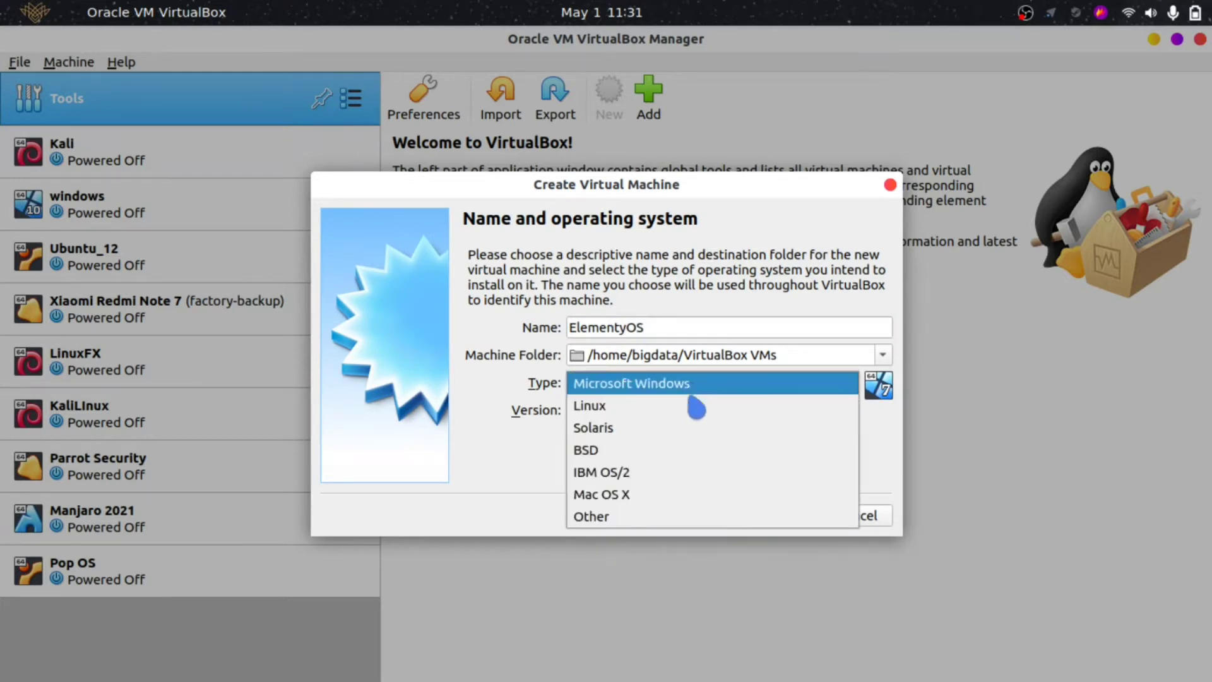
{"action": "left_click", "coordinate": [697, 414]}
{"action": "left_click", "coordinate": [695, 412]}
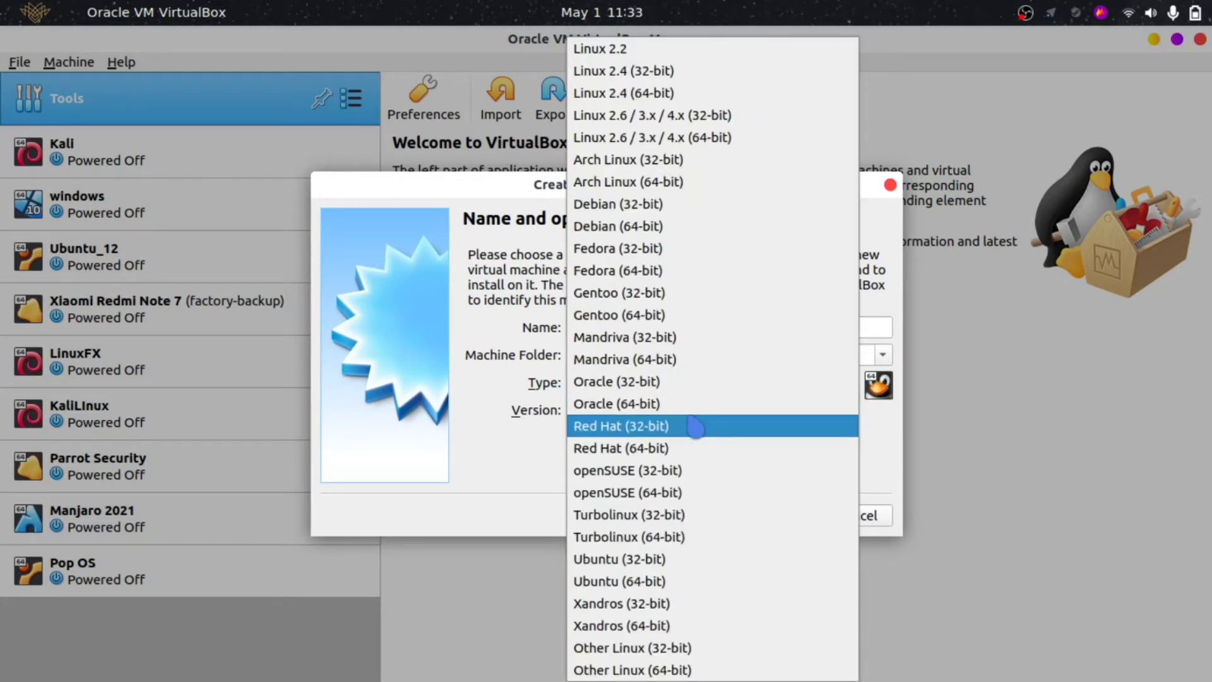
{"action": "left_click", "coordinate": [680, 581]}
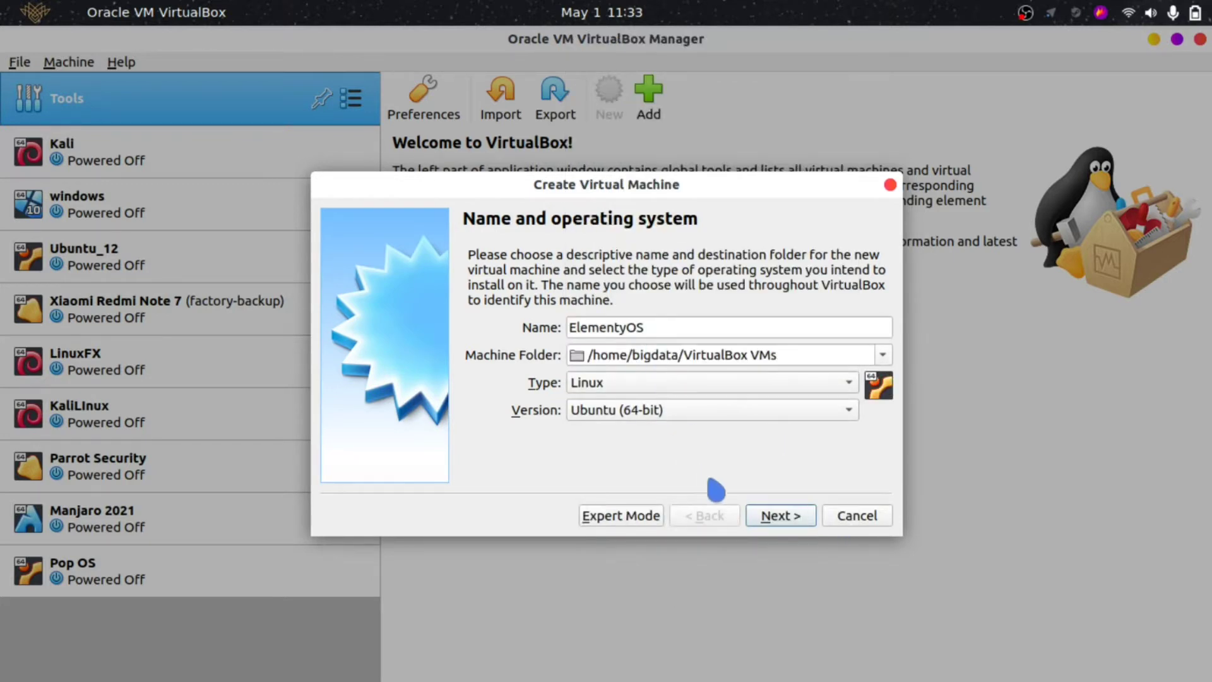
- Set the ElementyOS machine's memory size to 4096 MB
{"action": "left_click", "coordinate": [781, 515]}
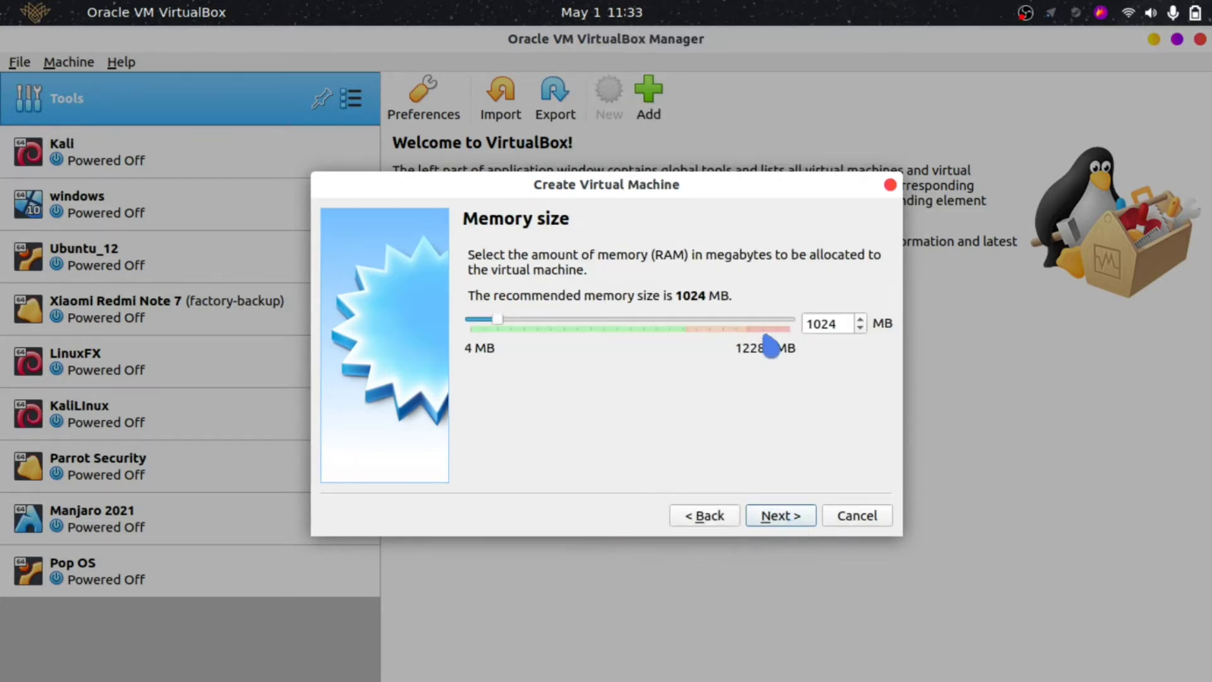
{"action": "double_click", "coordinate": [820, 321]}
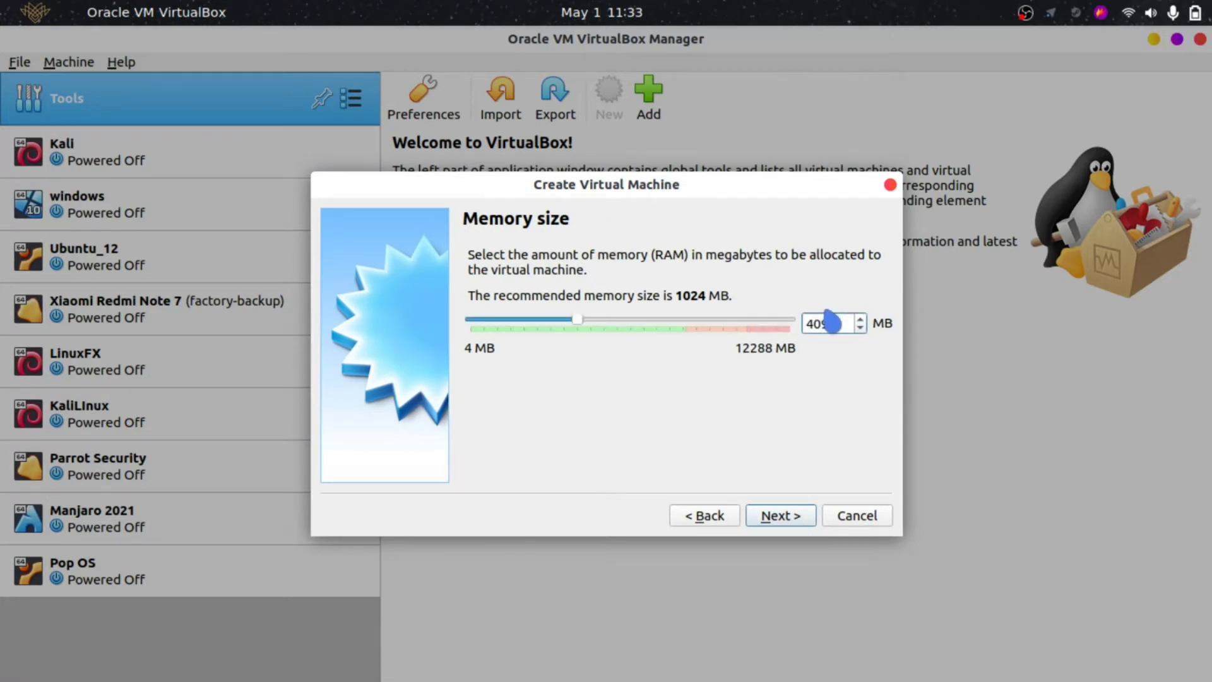
{"action": "key", "text": "Return"}
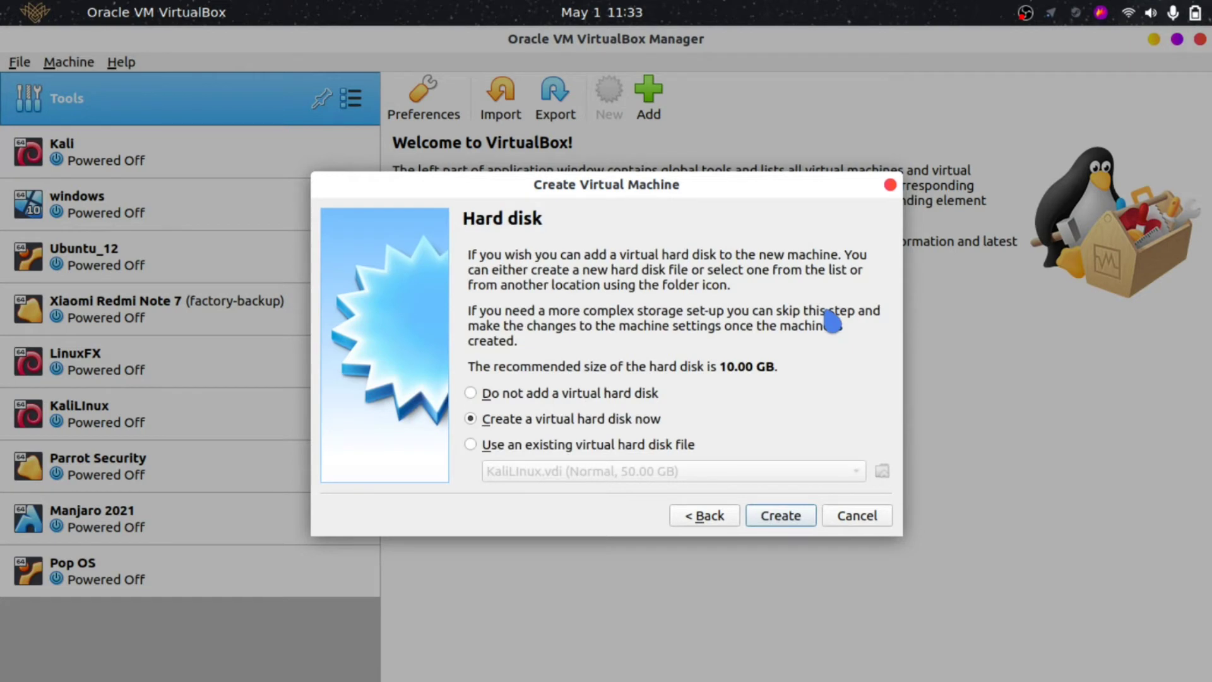
- Create a dynamically allocated 50.00 GB VDI disk, ElementyOS.vdi
{"action": "left_click", "coordinate": [793, 521]}
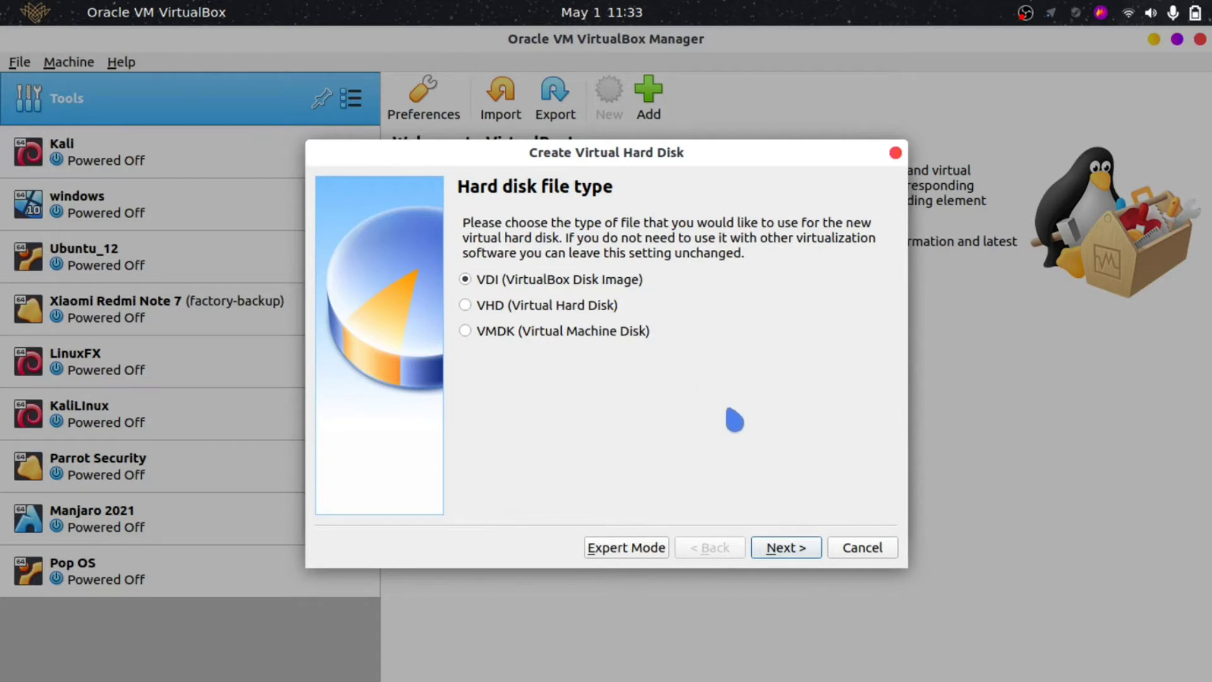
{"action": "left_click", "coordinate": [795, 551]}
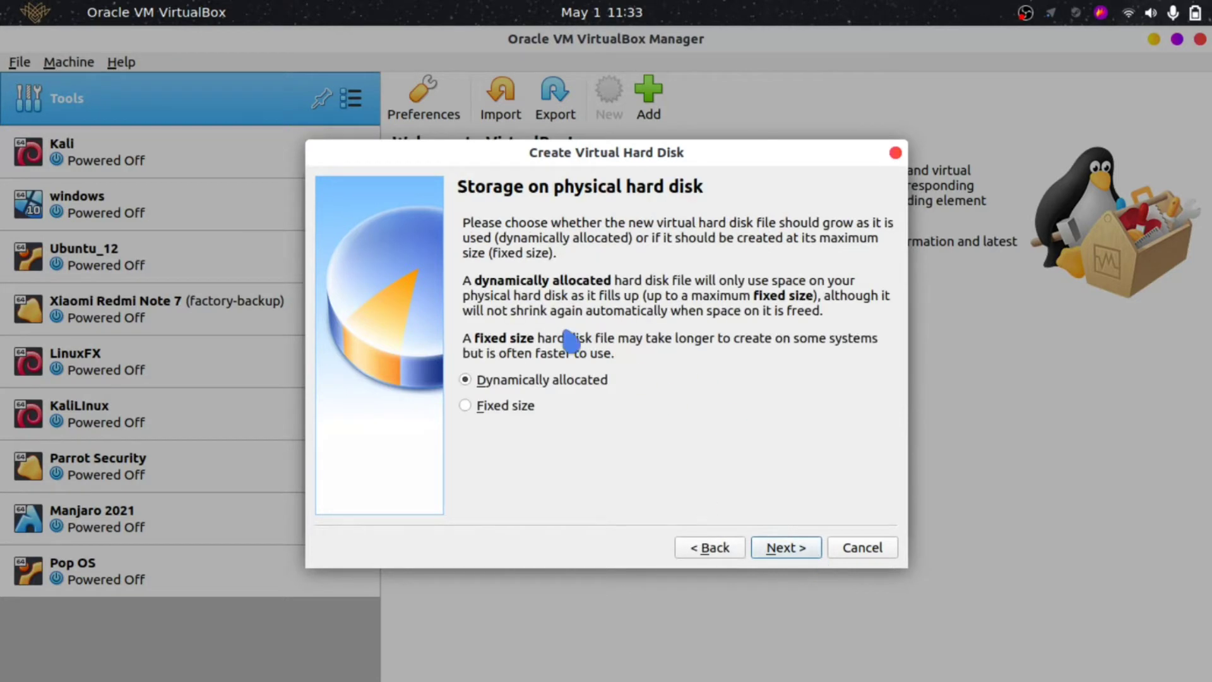
{"action": "left_click", "coordinate": [787, 547]}
{"action": "left_click", "coordinate": [847, 366]}
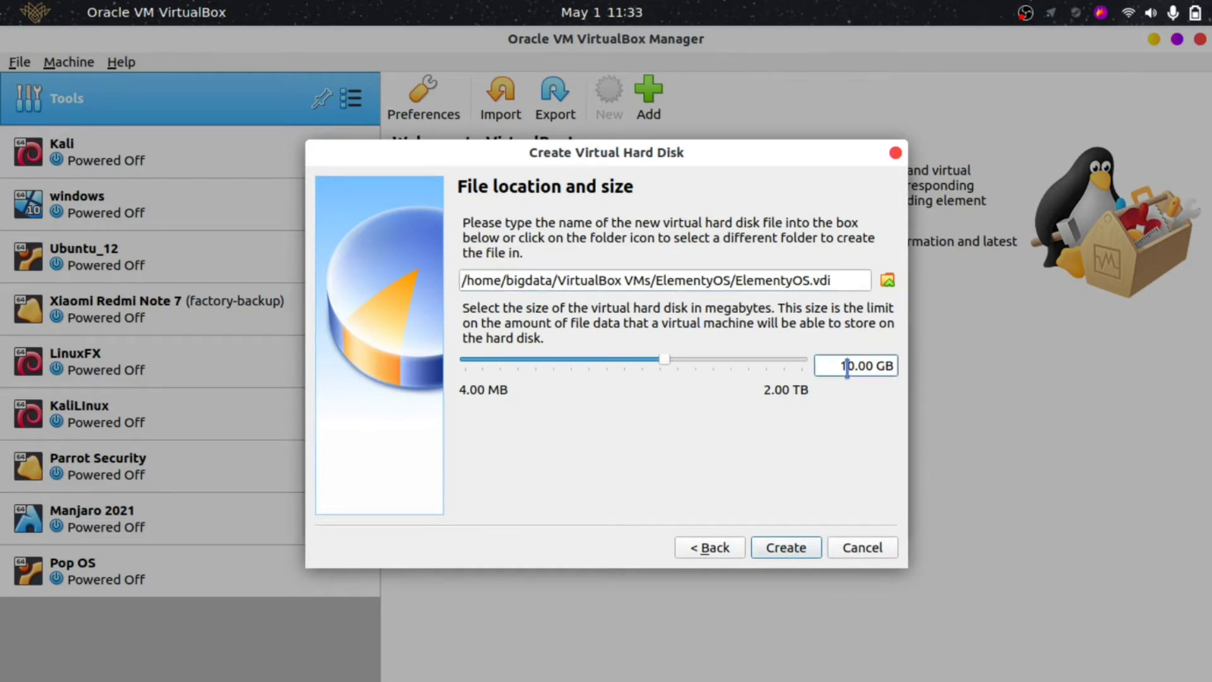
{"action": "type", "text": "50"}
{"action": "key", "text": "BackSpace"}
{"action": "key", "text": "Return"}
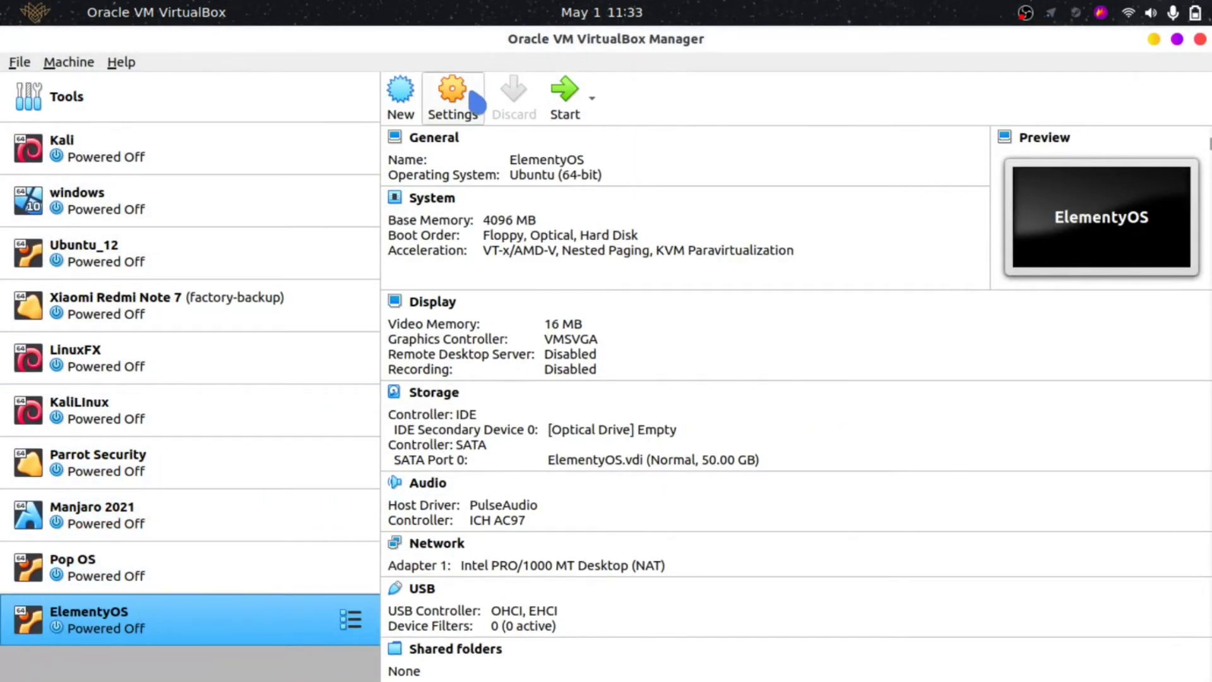
- Set ElementyOS's Display video memory to 128 MB
{"action": "left_click", "coordinate": [452, 100]}
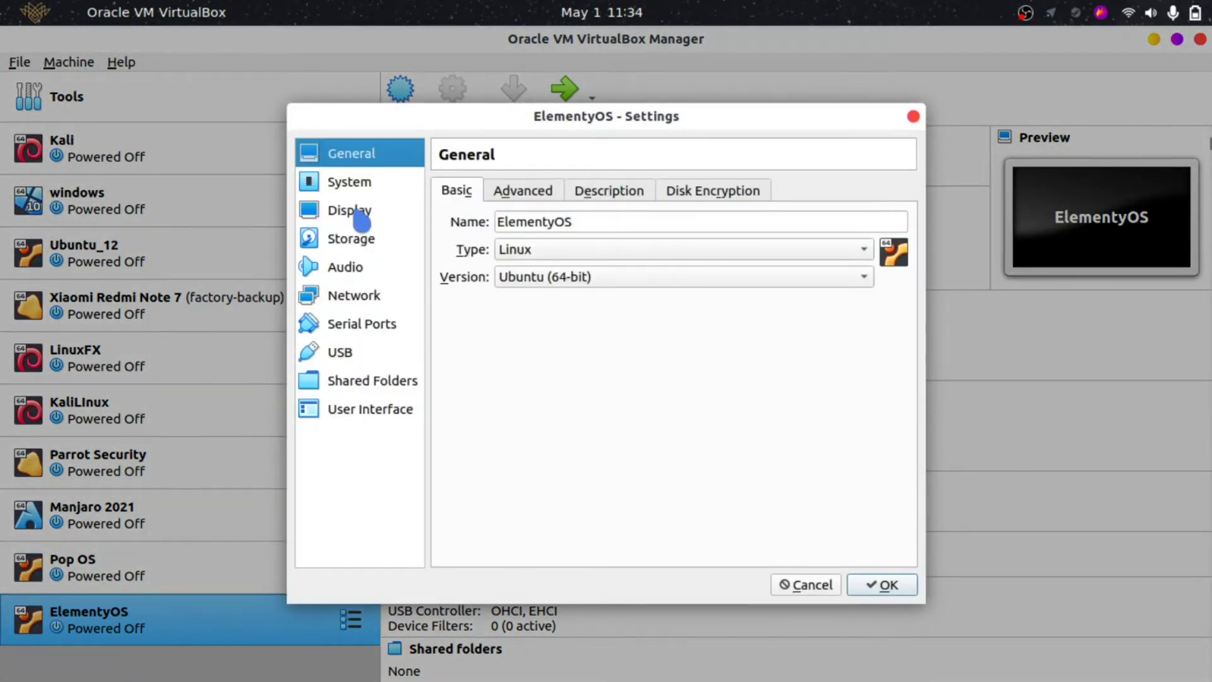
{"action": "left_click", "coordinate": [362, 220]}
{"action": "left_click_drag", "start_coordinate": [610, 224], "coordinate": [910, 244]}
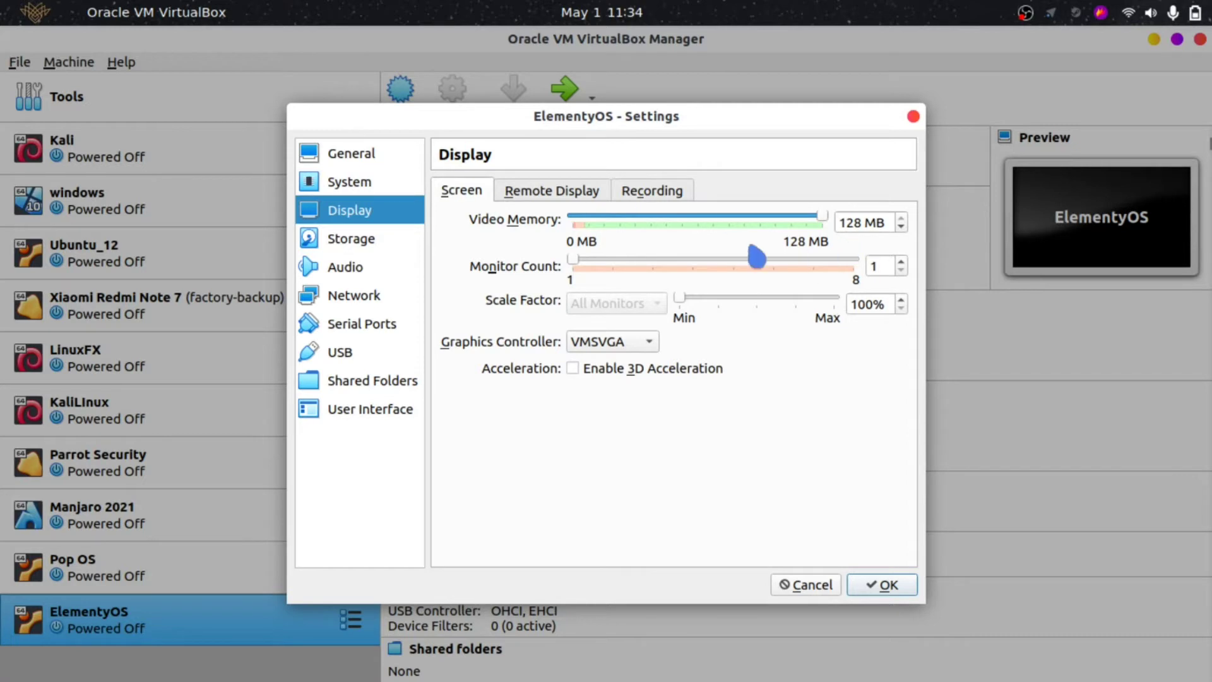
{"action": "left_click", "coordinate": [401, 250]}
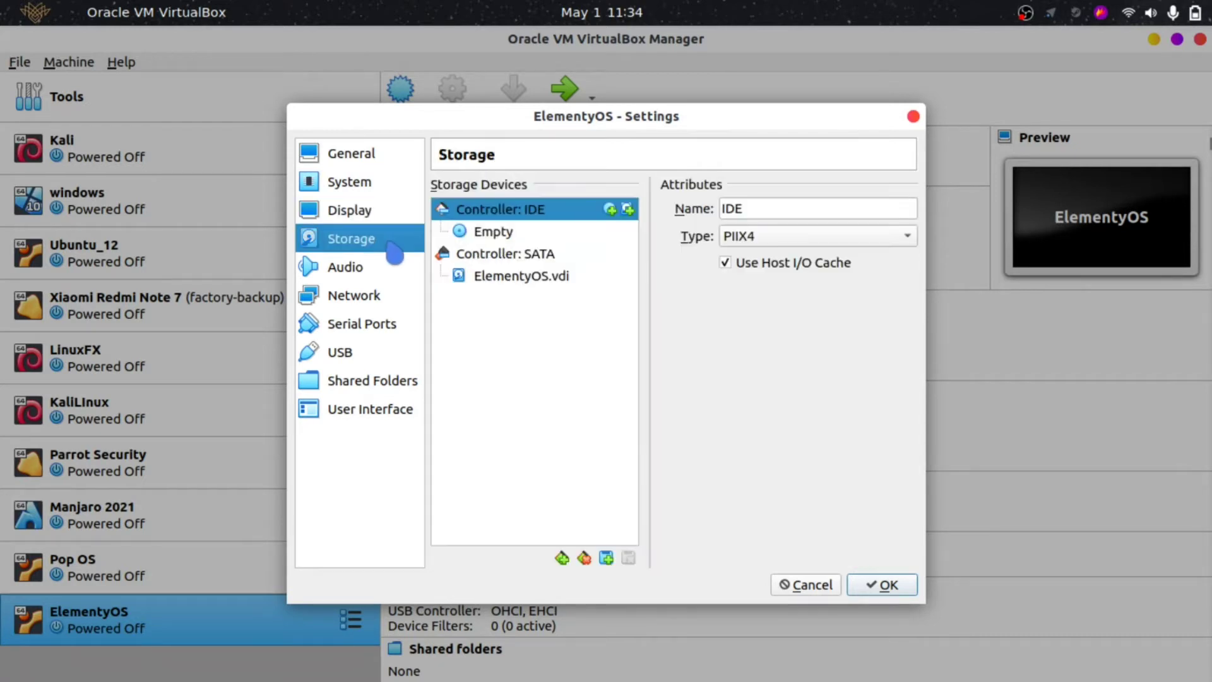
- Attach the elementaryos-5.1-stable ISO to the empty optical drive
{"action": "left_click", "coordinate": [491, 233]}
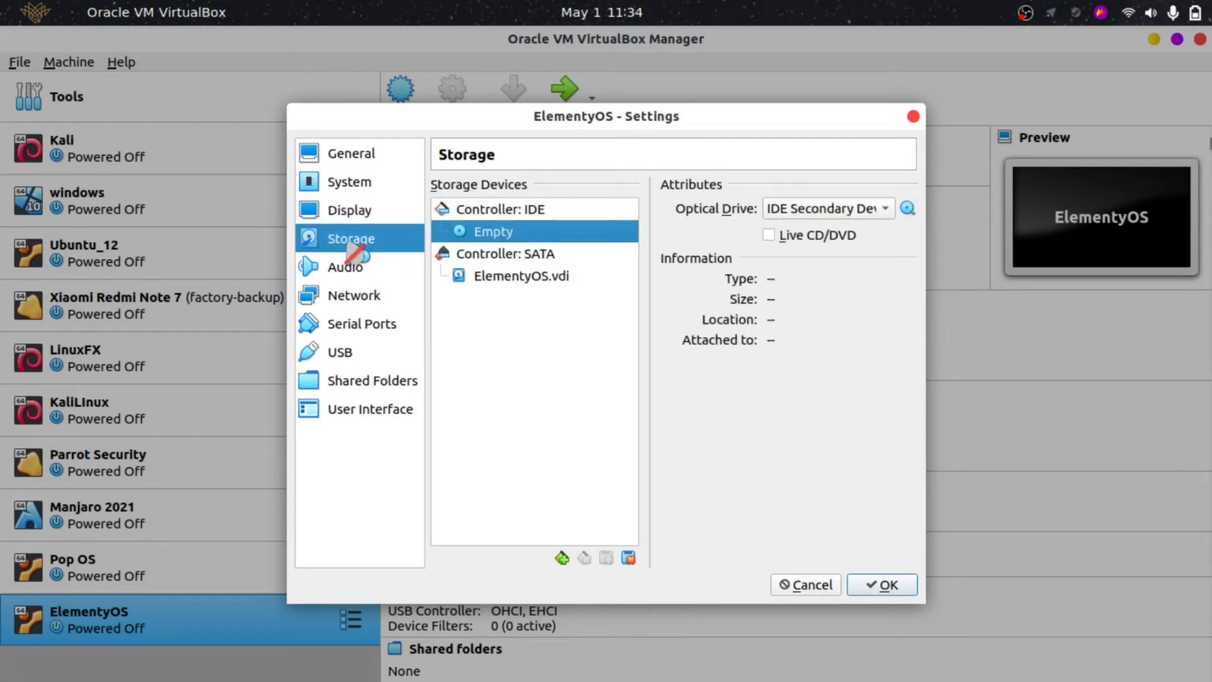
{"action": "left_click", "coordinate": [908, 208]}
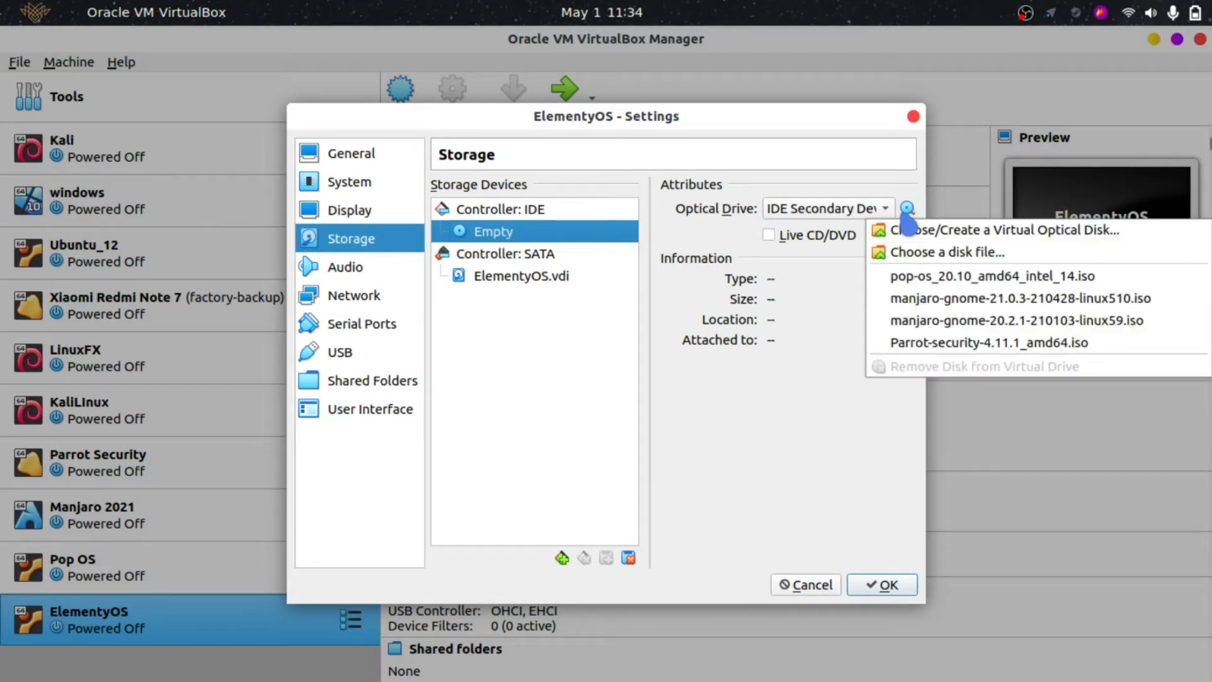
{"action": "left_click", "coordinate": [966, 252]}
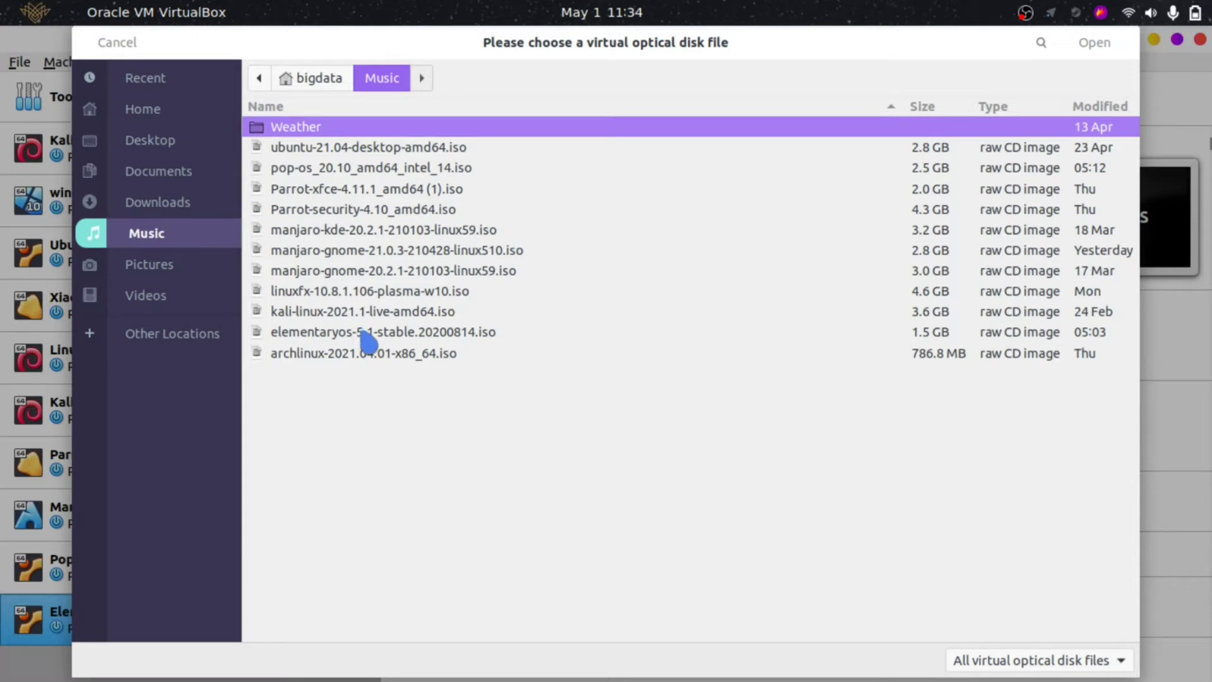
{"action": "left_click", "coordinate": [411, 346]}
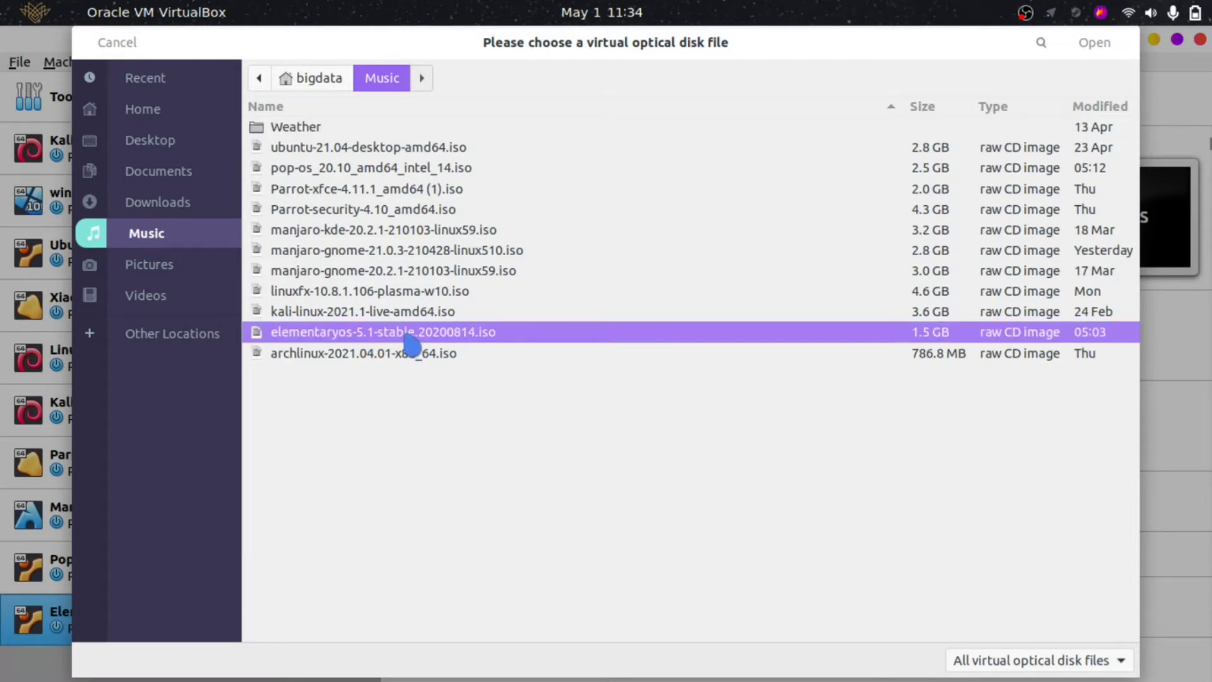
{"action": "double_click", "coordinate": [410, 346]}
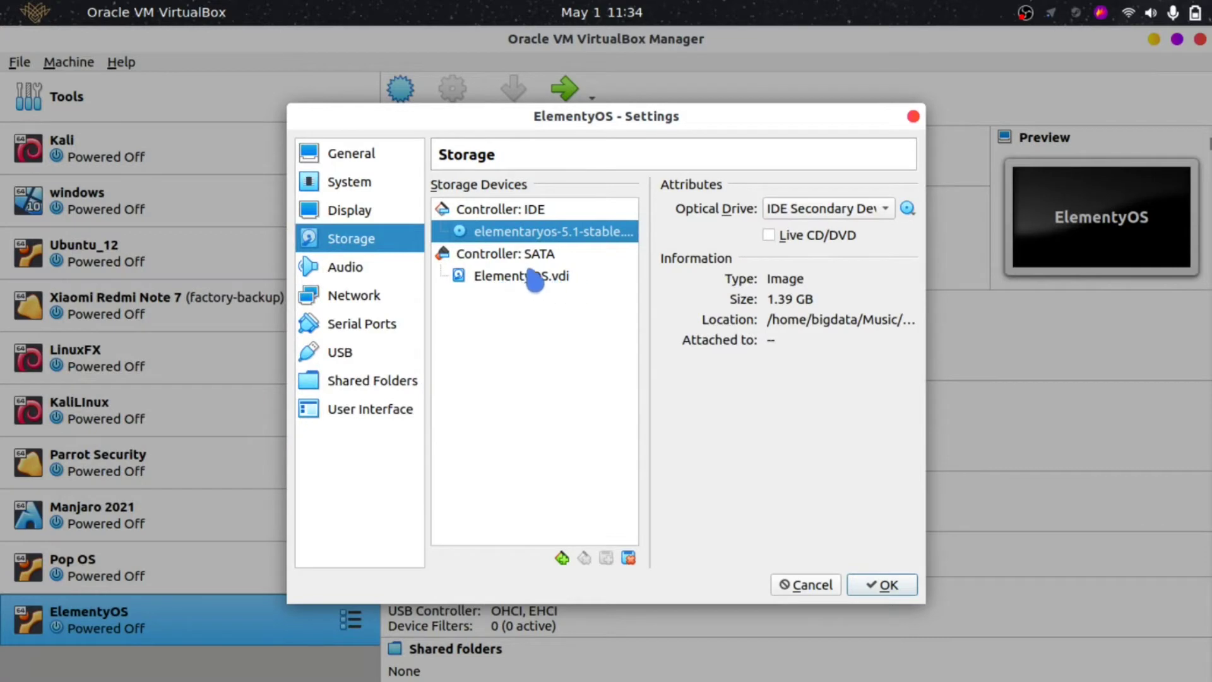
- Add Network to the System boot order and save the settings
{"action": "left_click", "coordinate": [322, 188]}
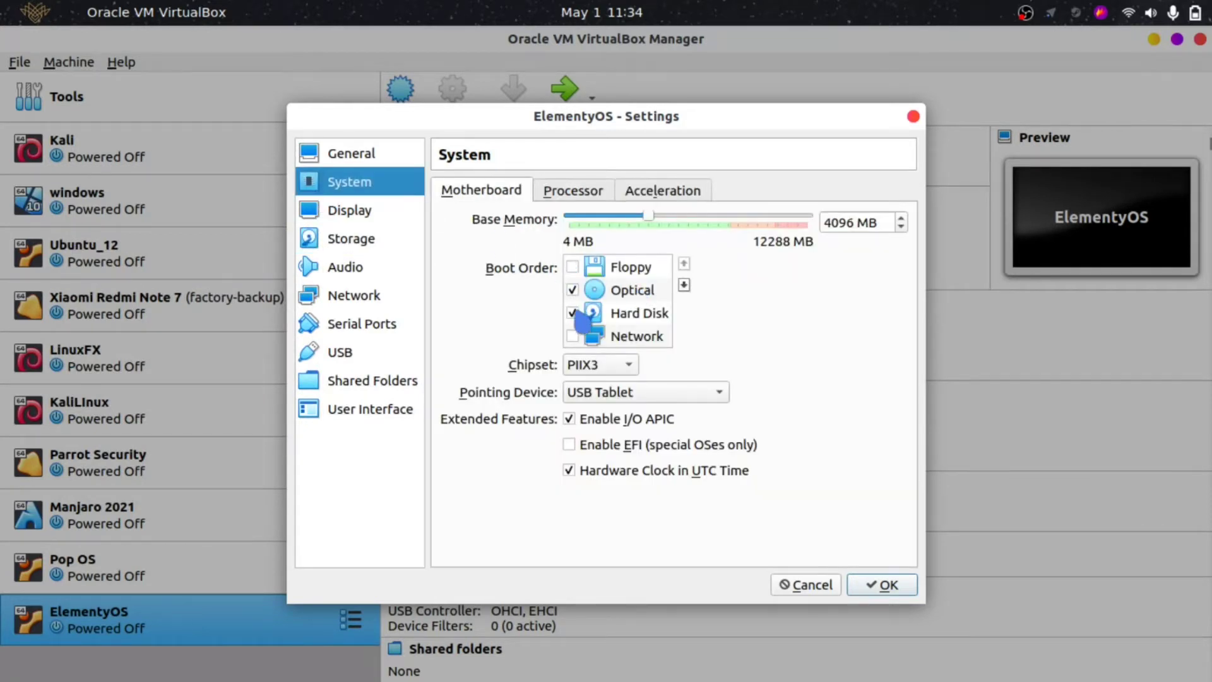
{"action": "left_click", "coordinate": [573, 336]}
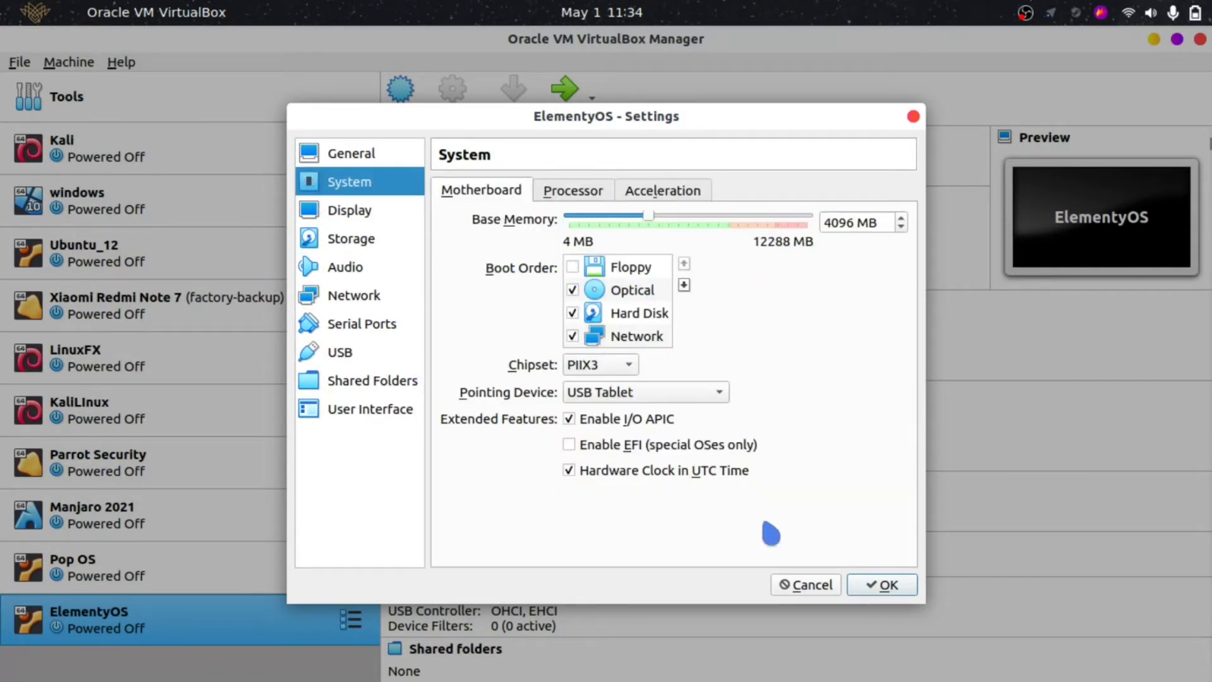
{"action": "left_click", "coordinate": [887, 594]}
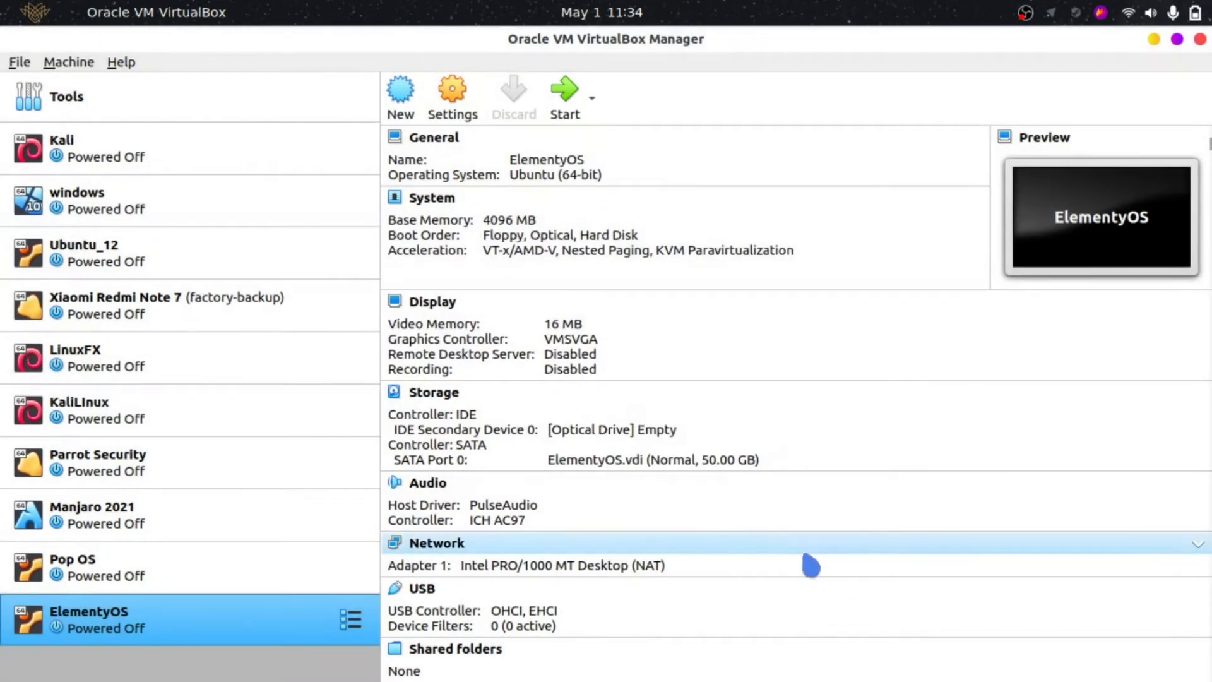
- Boot ElementyOS from the elementary ISO and switch its window to full-screen mode
{"action": "left_click", "coordinate": [565, 92]}
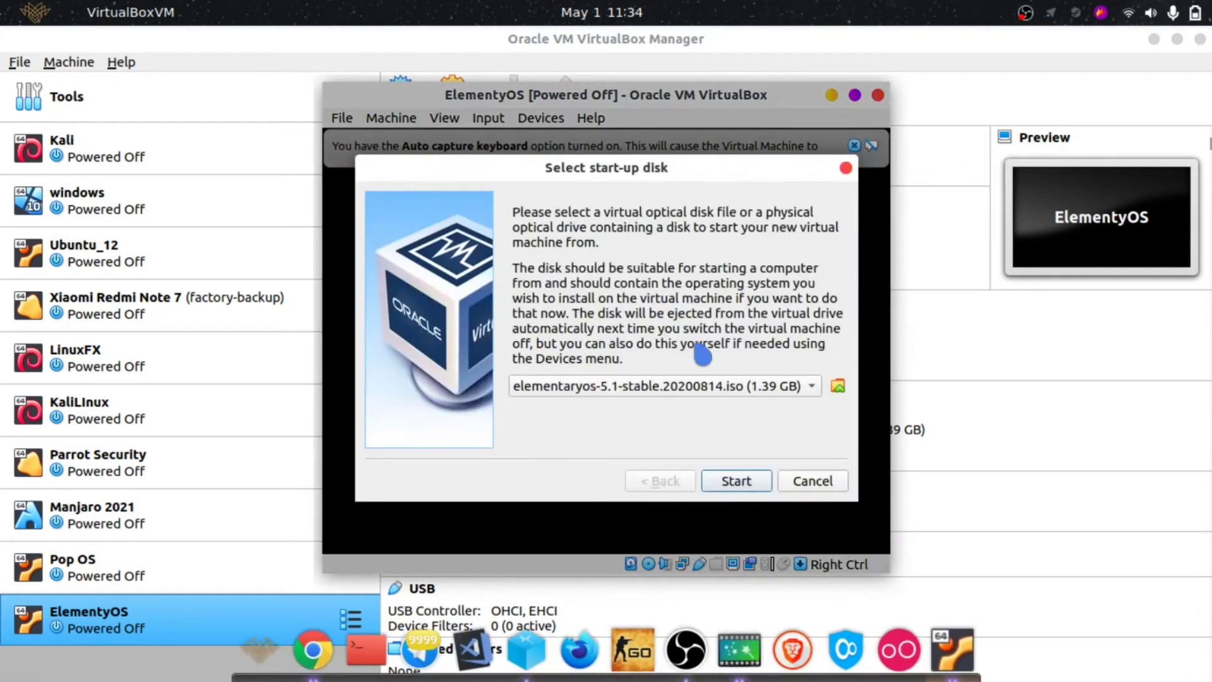
{"action": "left_click", "coordinate": [815, 480]}
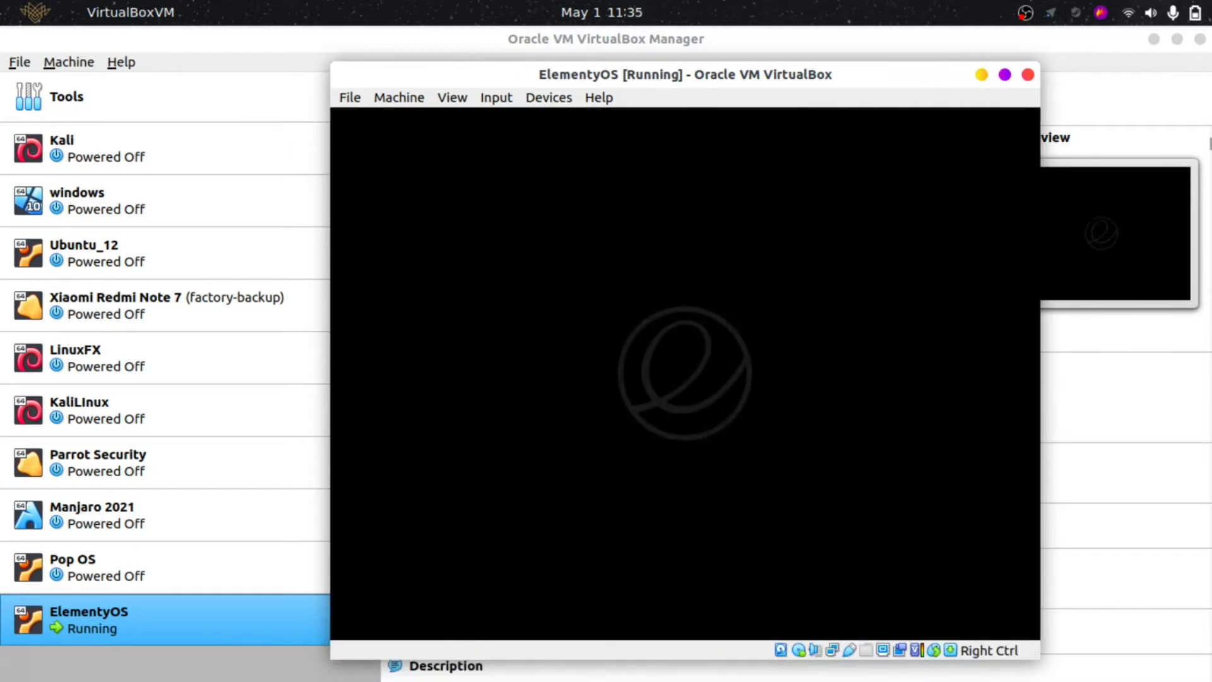
{"action": "double_click", "coordinate": [481, 77]}
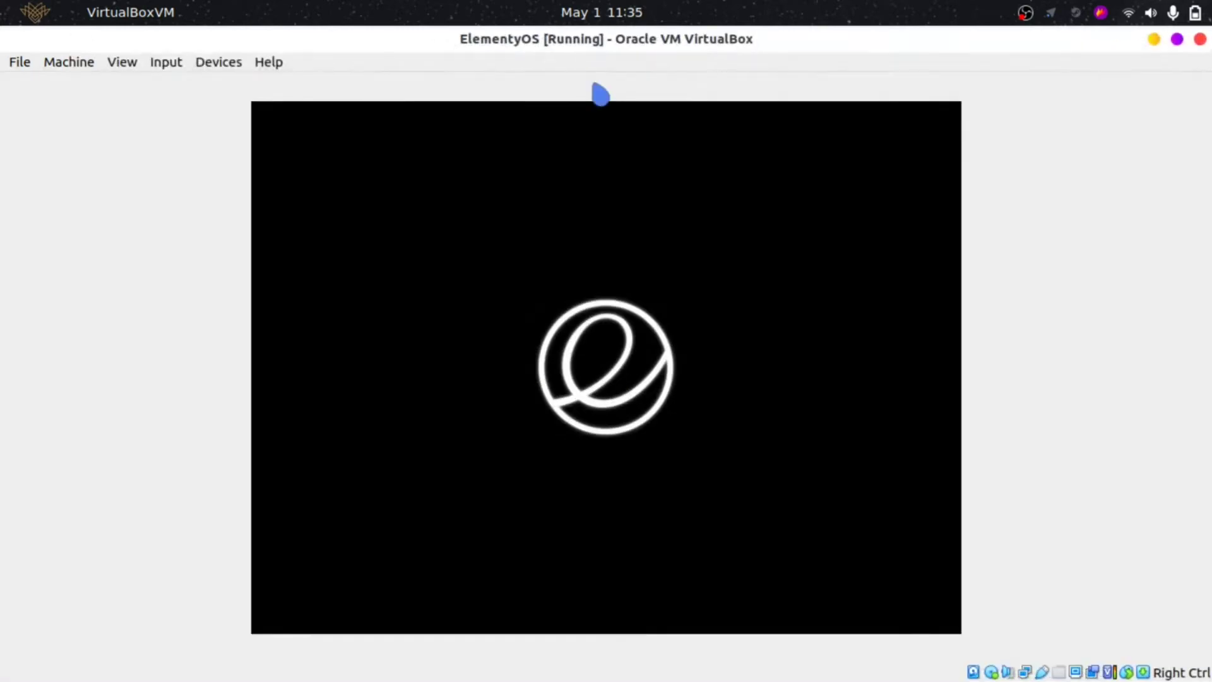
{"action": "left_click", "coordinate": [119, 63]}
{"action": "left_click", "coordinate": [152, 82]}
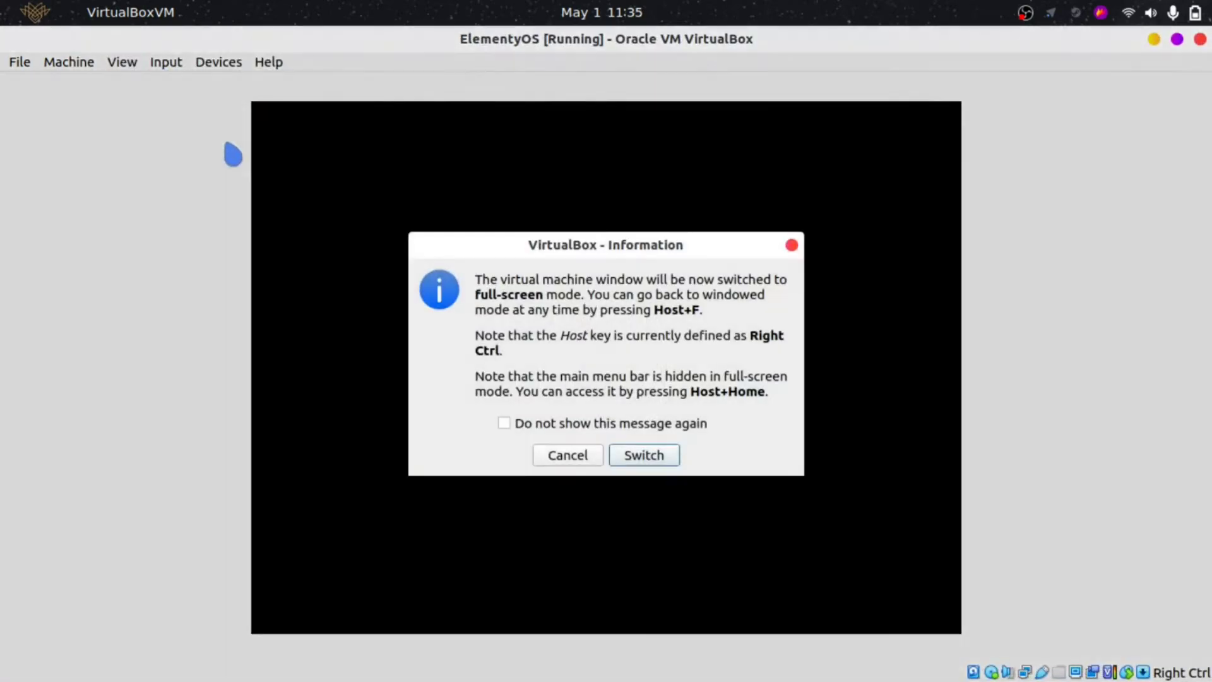
{"action": "left_click", "coordinate": [651, 460]}
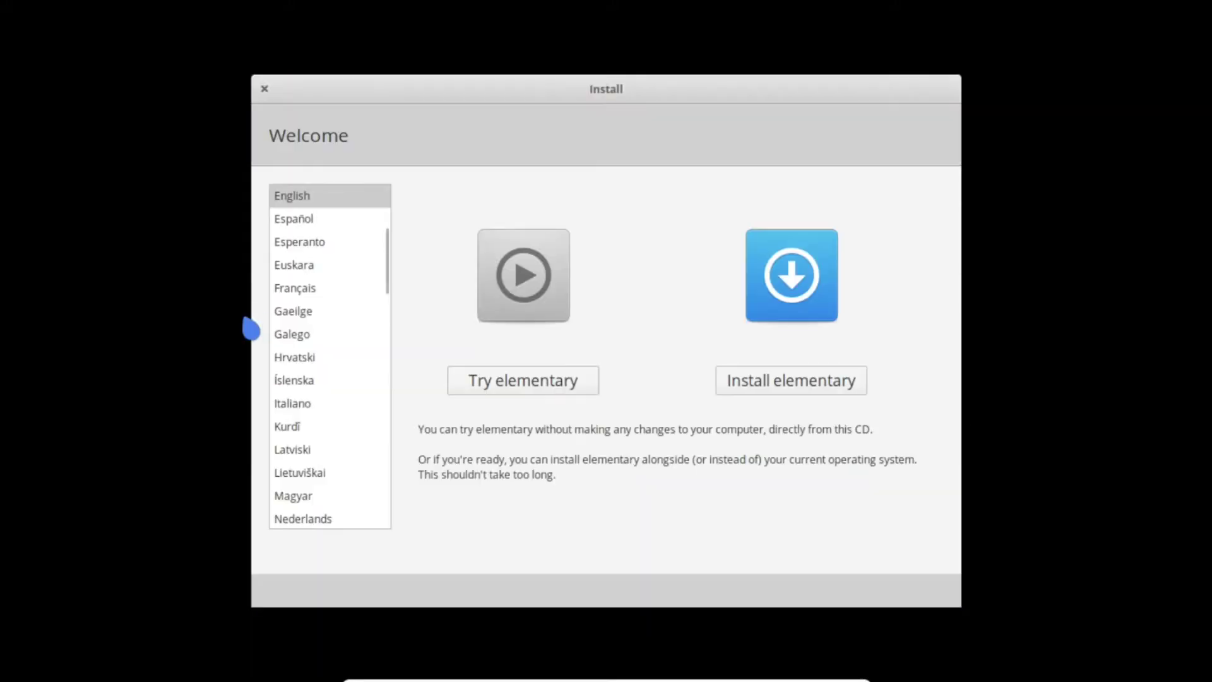
- Pick English as the installer language and begin installing elementary
{"action": "left_click", "coordinate": [327, 195]}
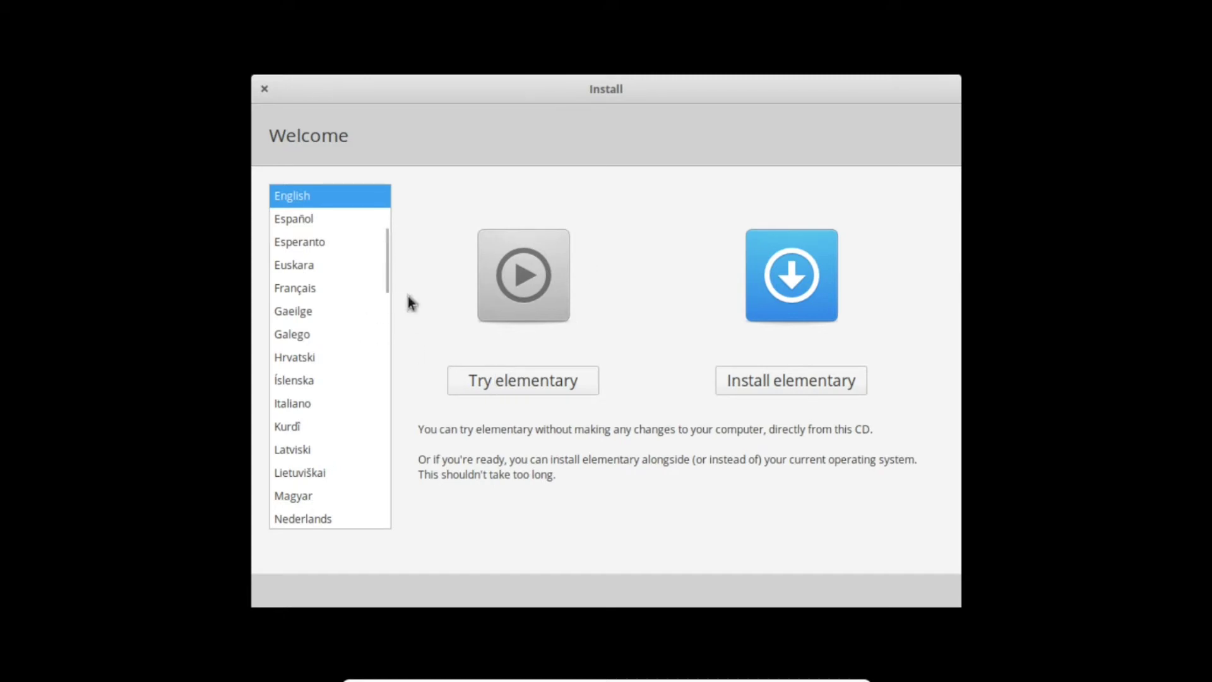
{"action": "scroll", "coordinate": [379, 451], "scroll_direction": "down", "scroll_amount": 3}
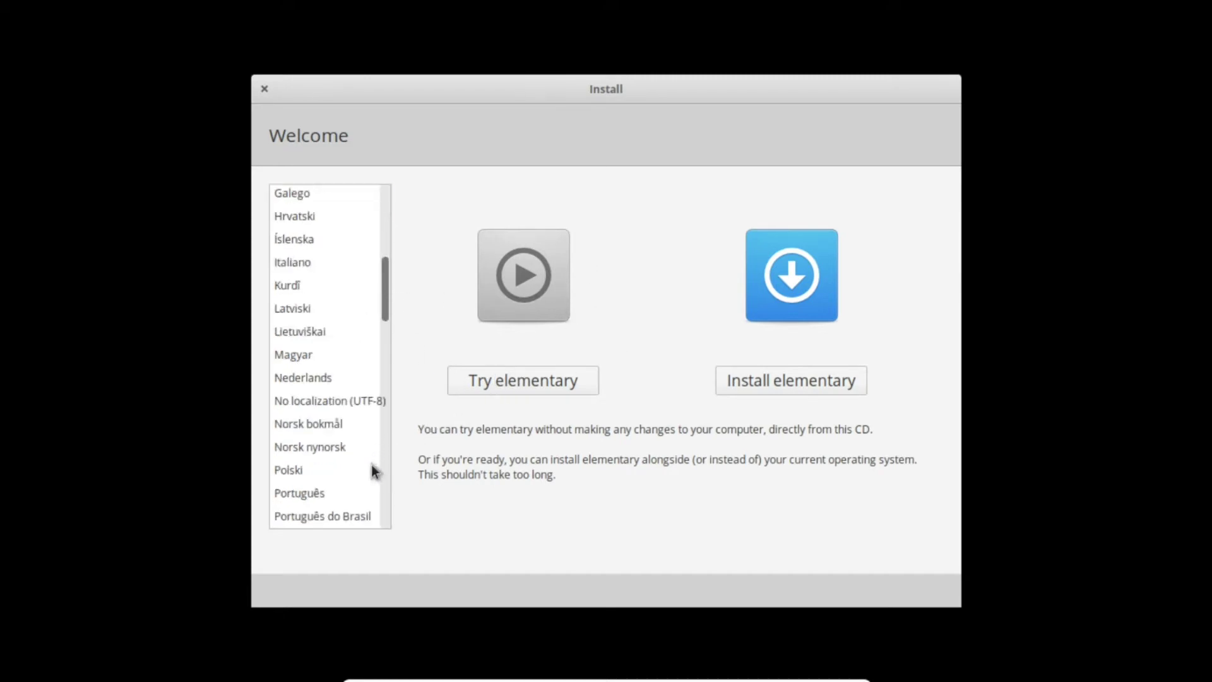
{"action": "scroll", "coordinate": [377, 467], "scroll_direction": "up", "scroll_amount": 8}
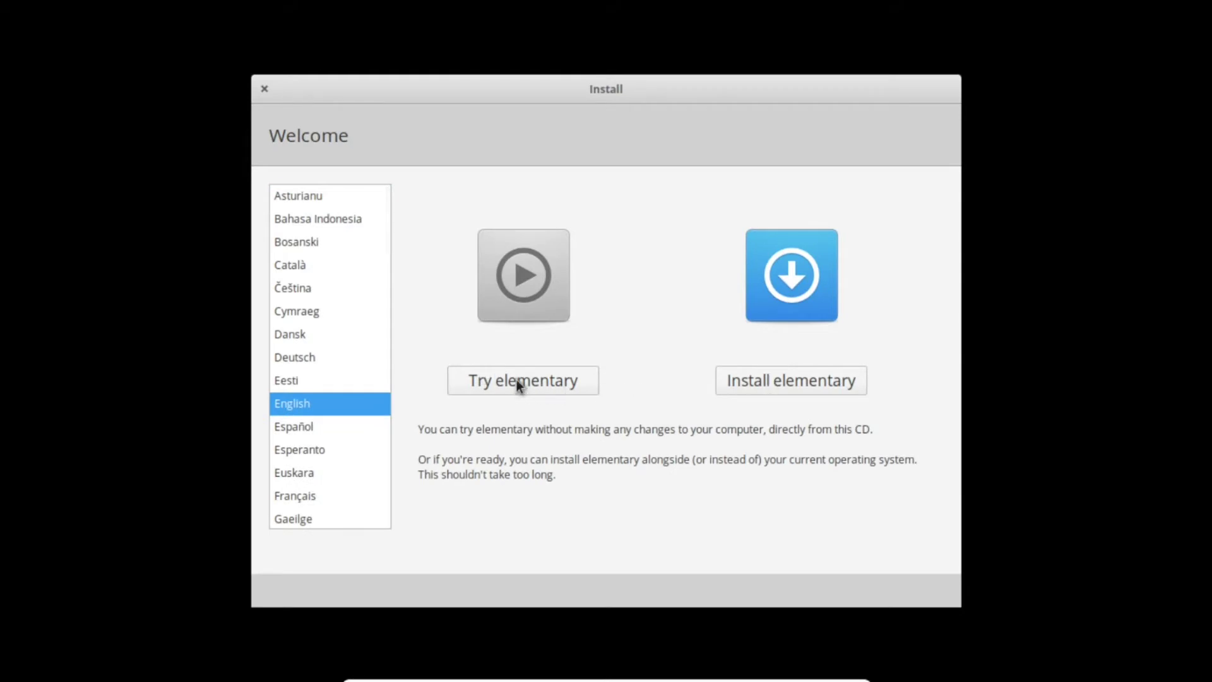
{"action": "left_click", "coordinate": [801, 383]}
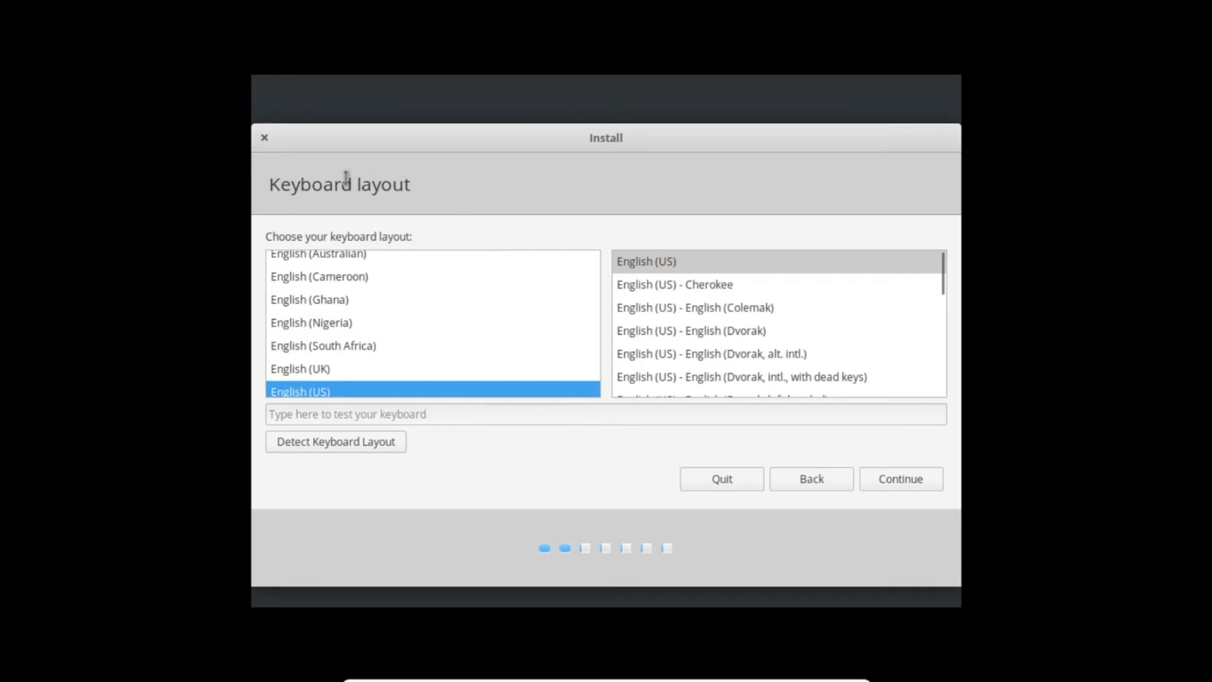
- Keep the English (US) layout and leave updates and third-party software enabled
{"action": "left_click", "coordinate": [878, 479]}
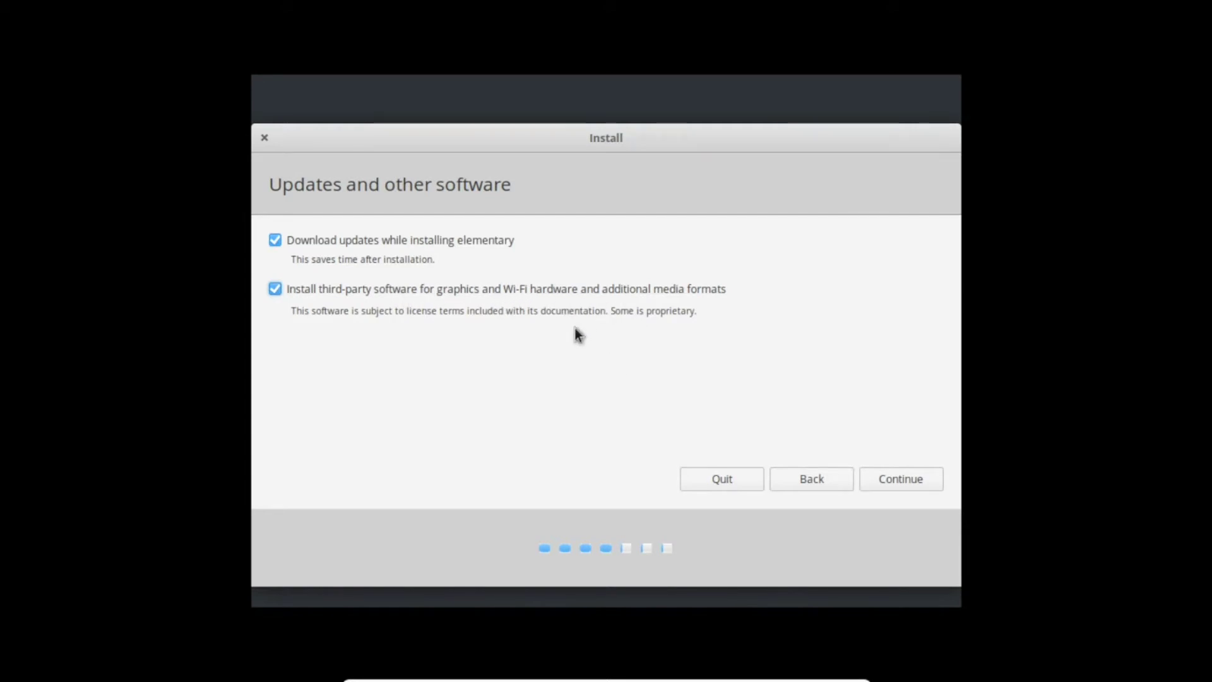
{"action": "left_click", "coordinate": [912, 478]}
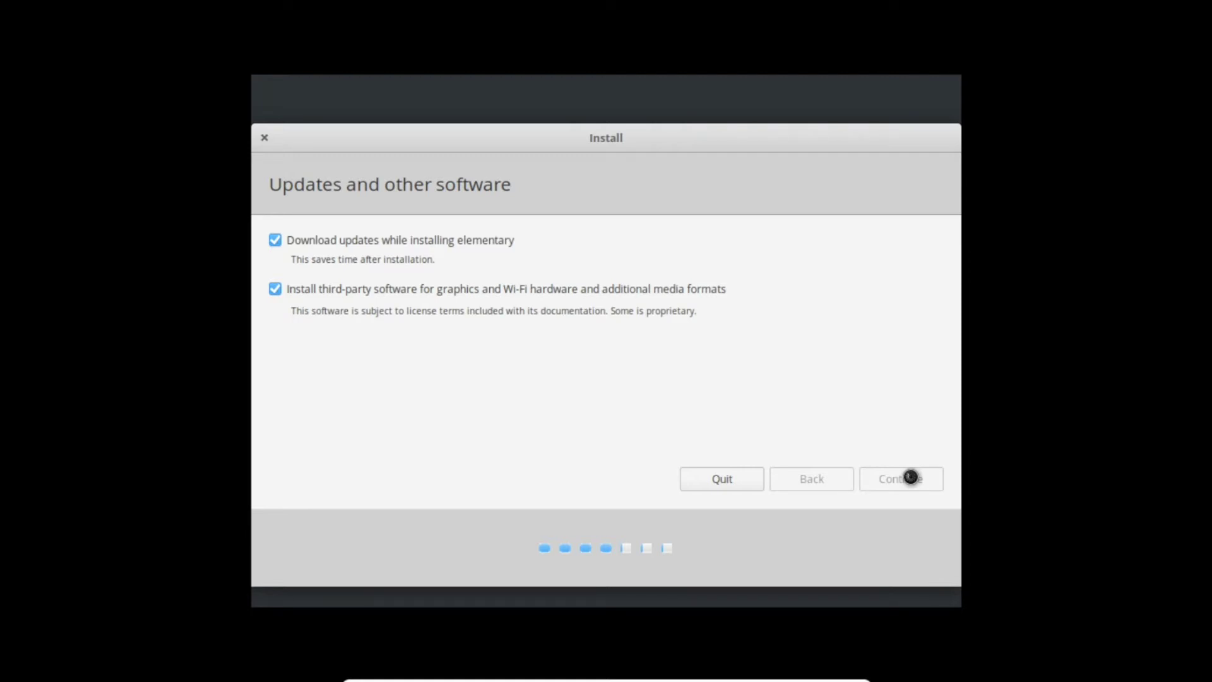
- Move the installer window aside while the Installation type page loads
{"action": "mouse_move", "coordinate": [662, 148]}
{"action": "left_mouse_down"}
{"action": "mouse_move", "coordinate": [658, 201]}
{"action": "mouse_move", "coordinate": [709, 476]}
{"action": "mouse_move", "coordinate": [953, 379]}
{"action": "mouse_move", "coordinate": [793, 200]}
{"action": "mouse_move", "coordinate": [684, 136]}
{"action": "mouse_move", "coordinate": [641, 135]}
{"action": "left_mouse_up"}
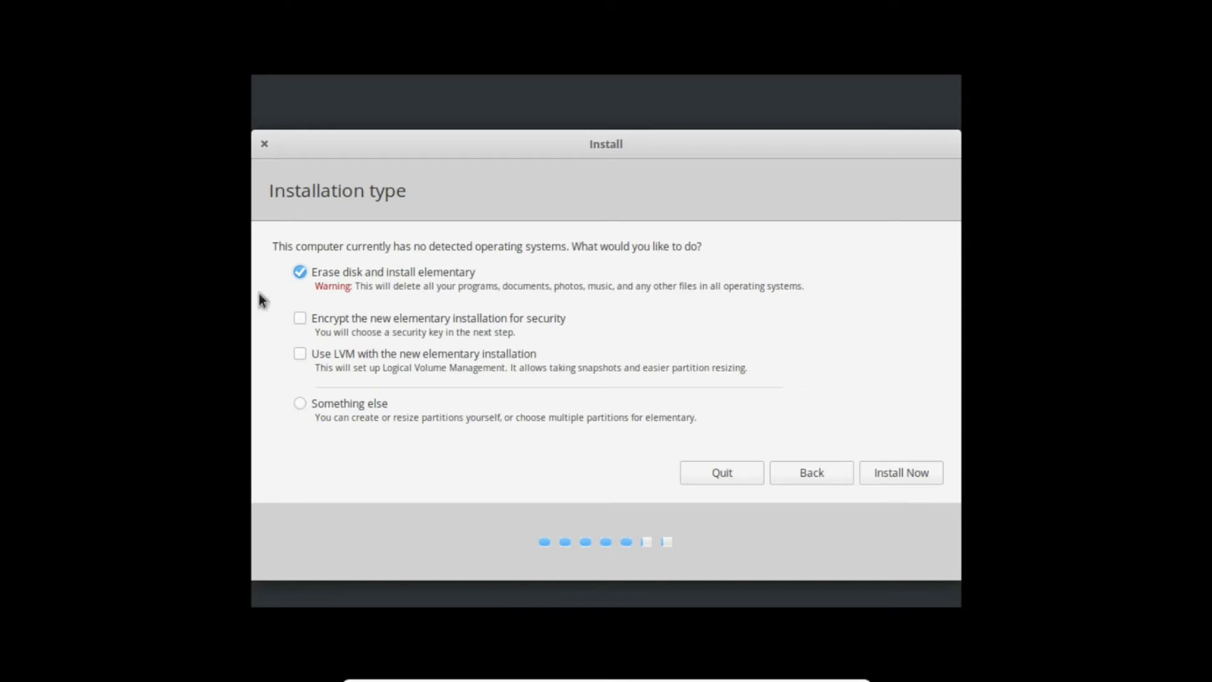
- Choose manual partitioning and create a new empty partition table on /dev/sda
{"action": "left_click", "coordinate": [338, 407]}
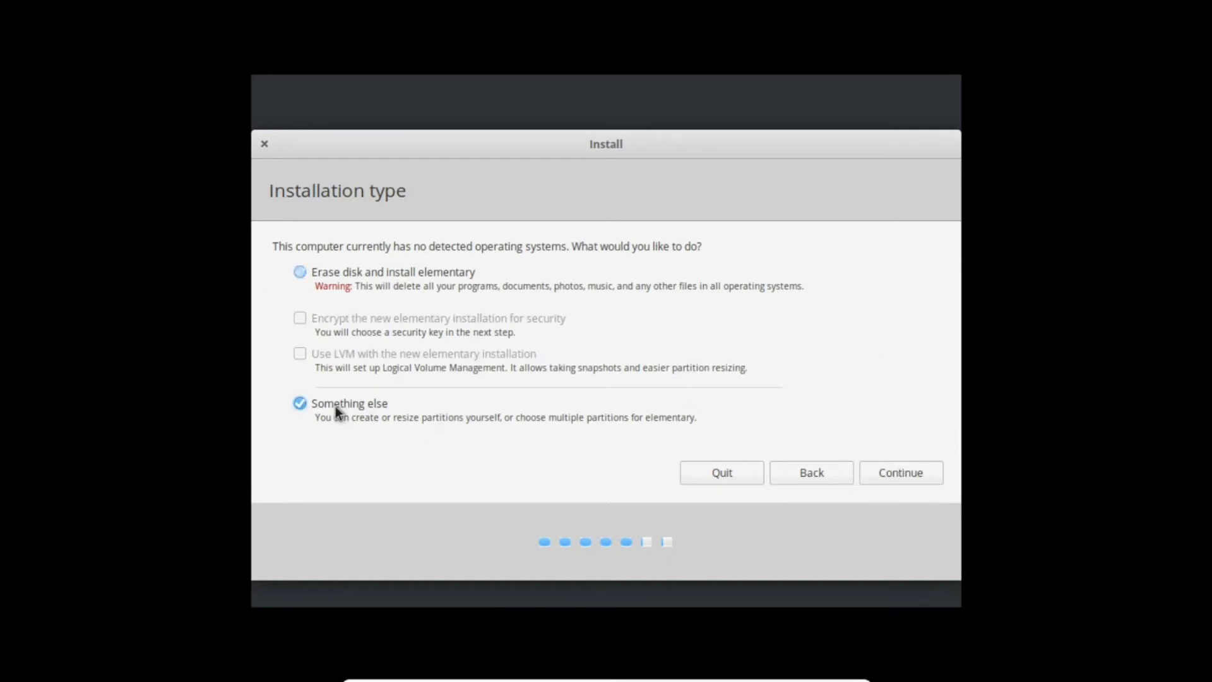
{"action": "left_click", "coordinate": [872, 474]}
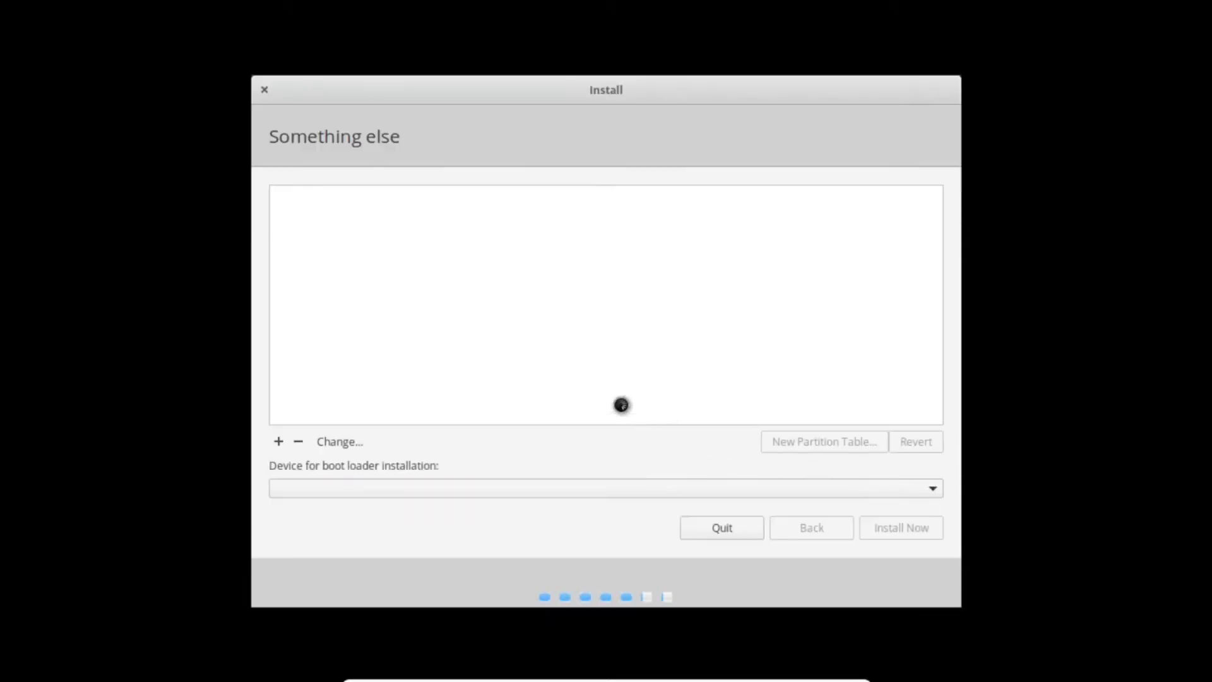
{"action": "left_click", "coordinate": [365, 245]}
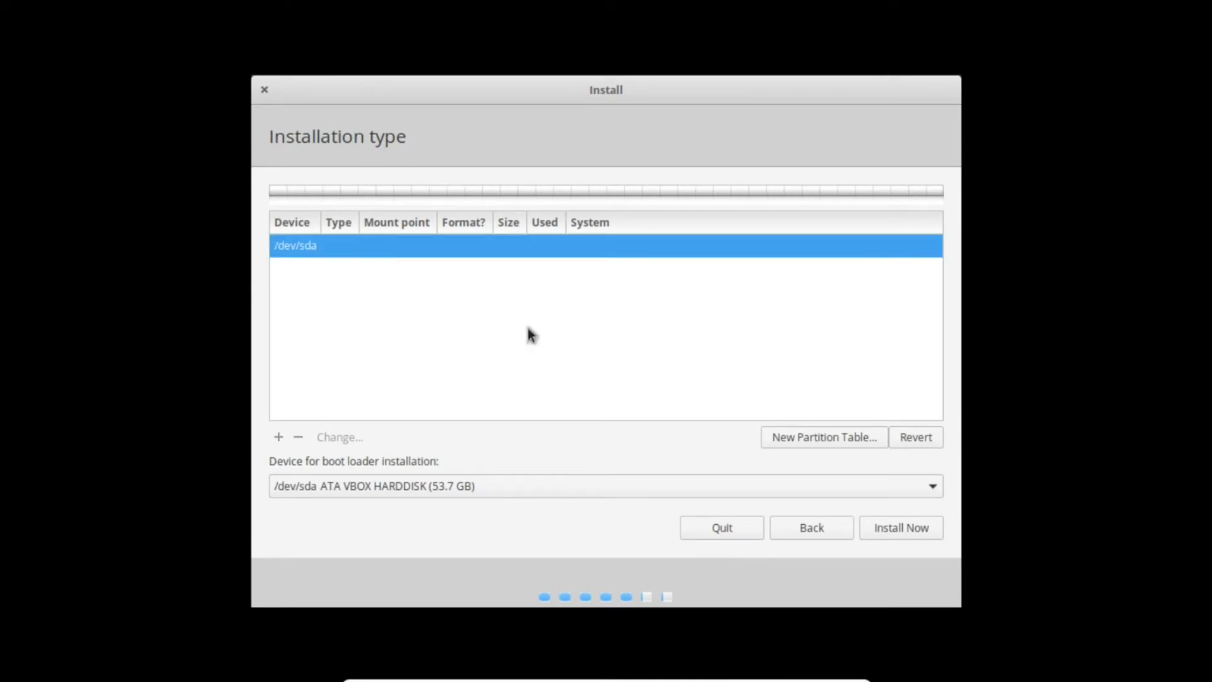
{"action": "left_click", "coordinate": [797, 436]}
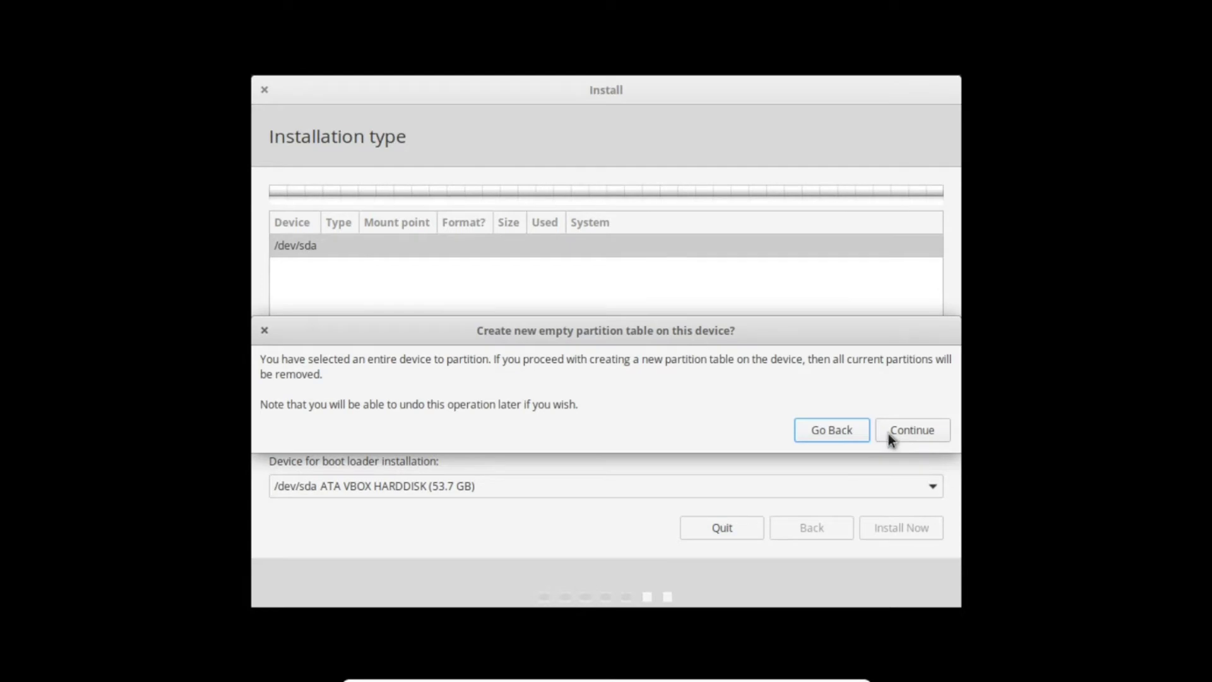
{"action": "left_click", "coordinate": [892, 431]}
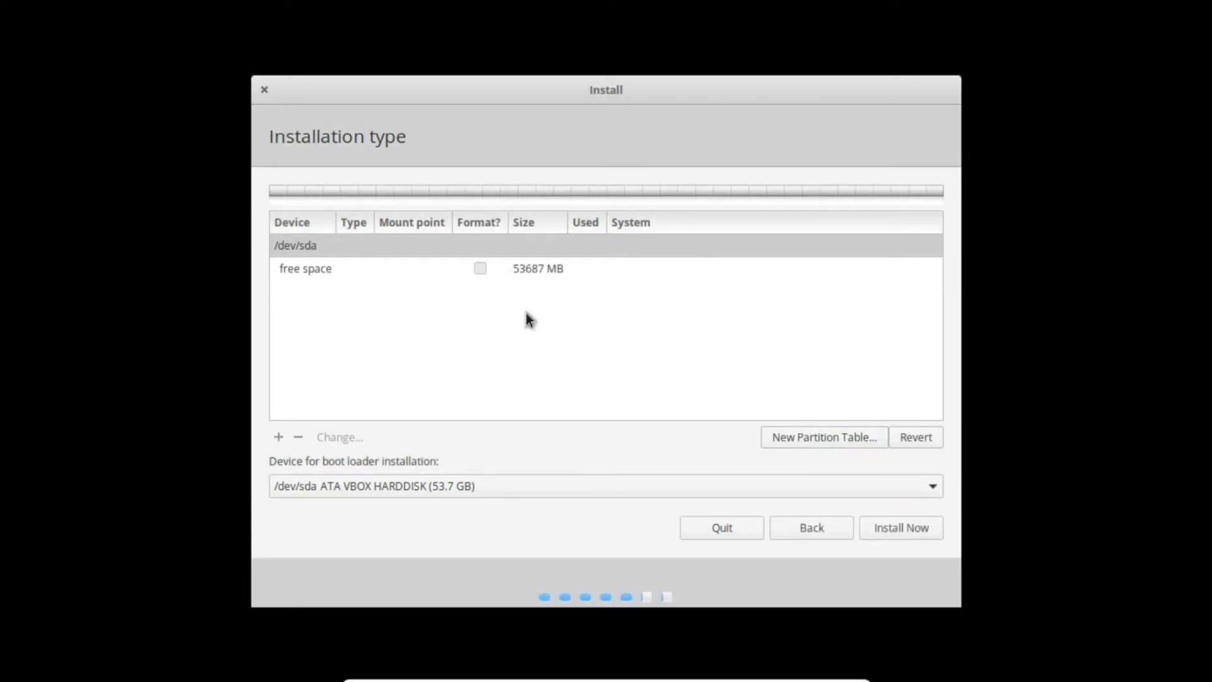
- Create a 53687 MB Ext4 partition mounted at / in the free space
{"action": "left_click", "coordinate": [495, 273]}
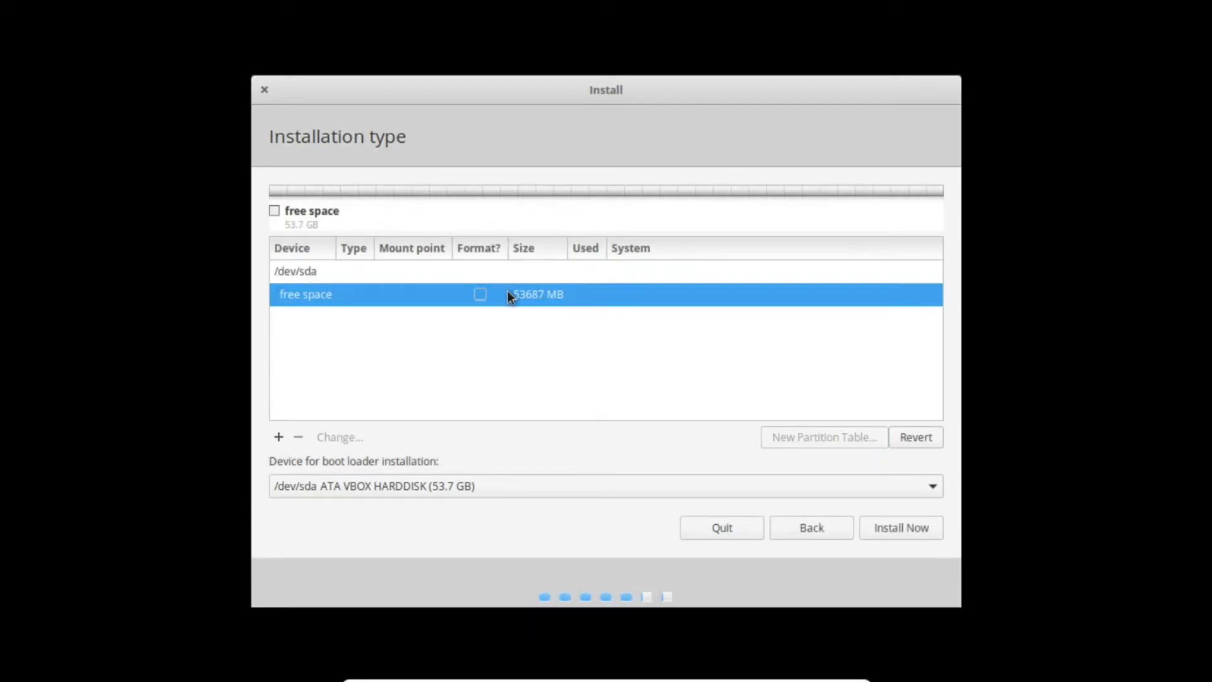
{"action": "right_click", "coordinate": [491, 296]}
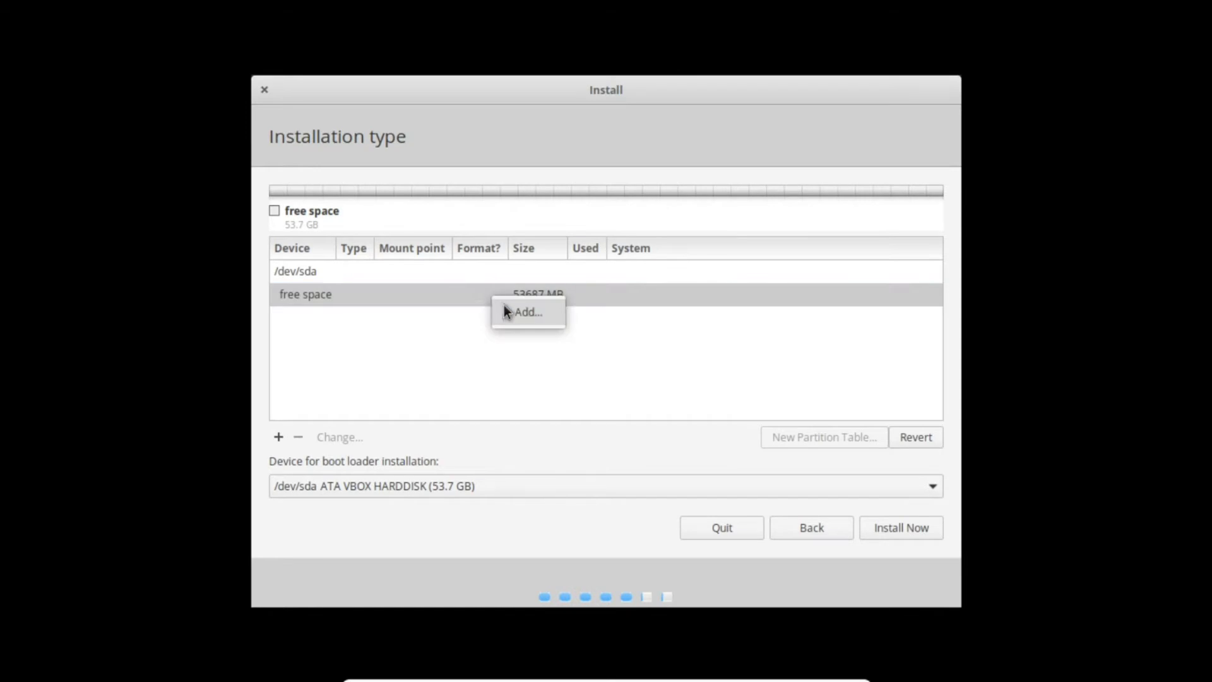
{"action": "left_click", "coordinate": [504, 308]}
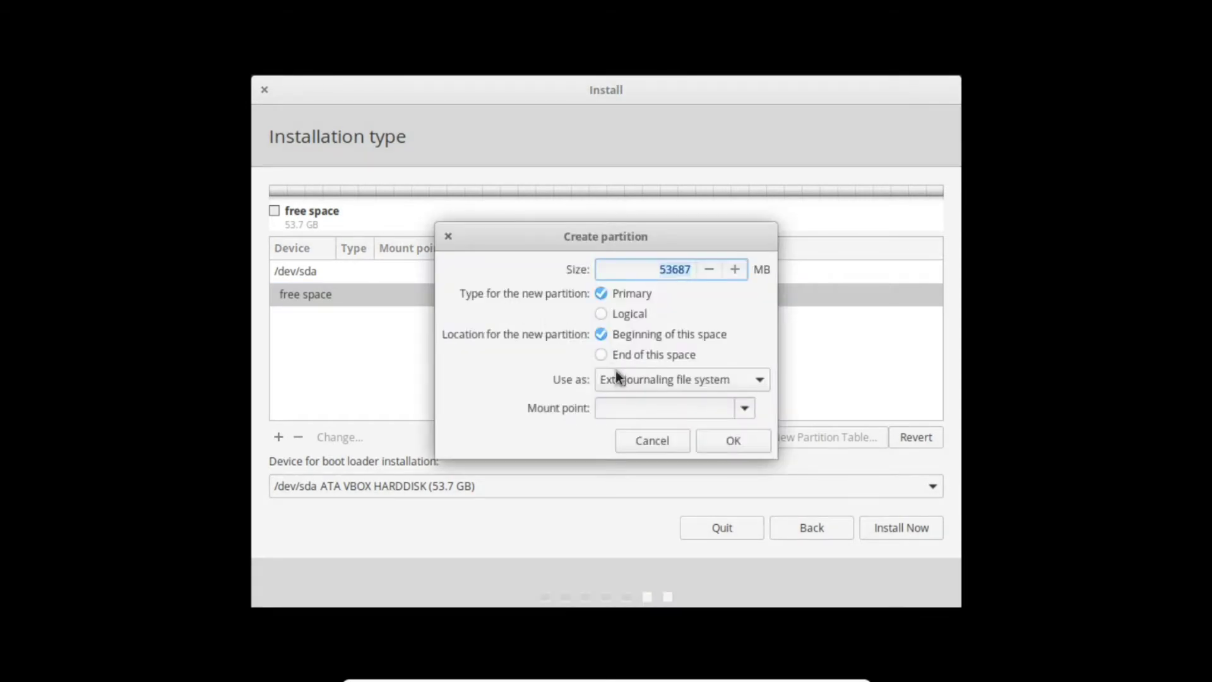
{"action": "left_click", "coordinate": [745, 409]}
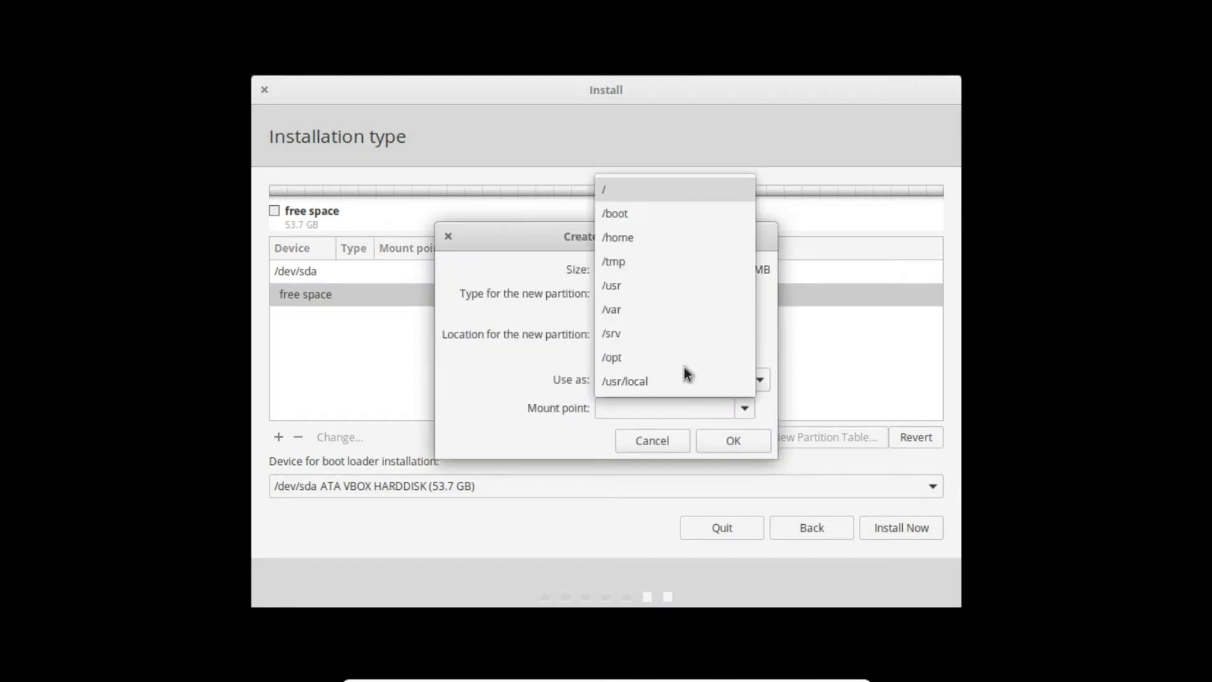
{"action": "left_click", "coordinate": [661, 195]}
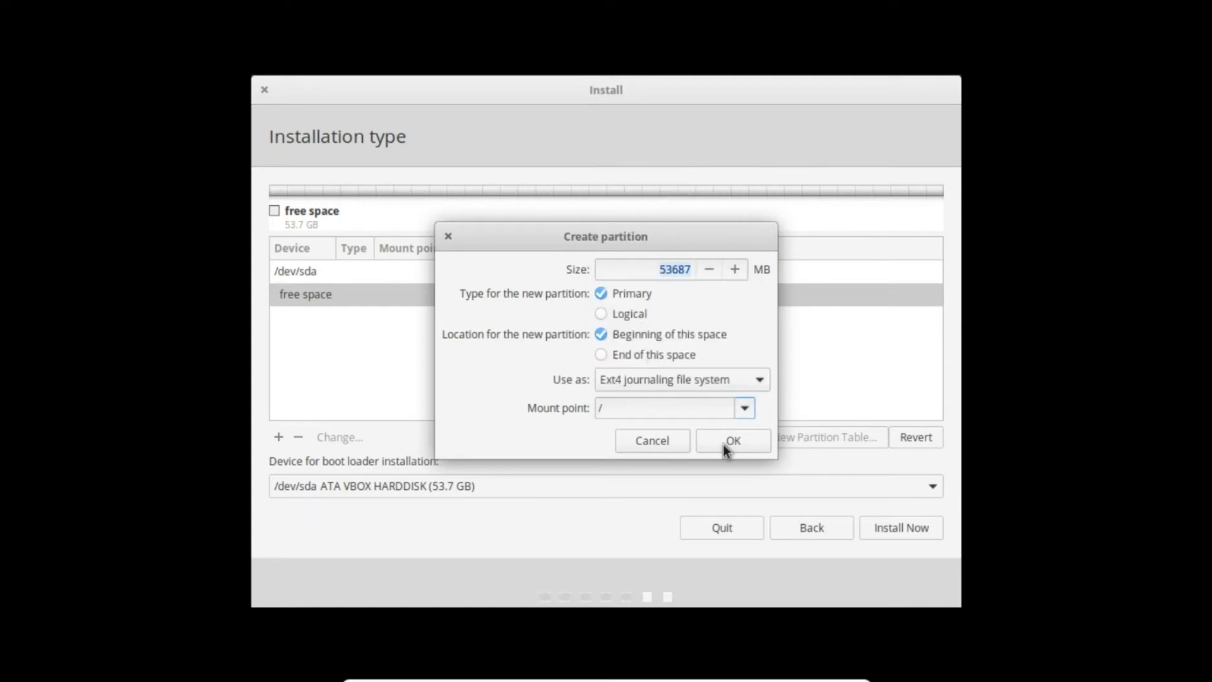
{"action": "left_click", "coordinate": [726, 447]}
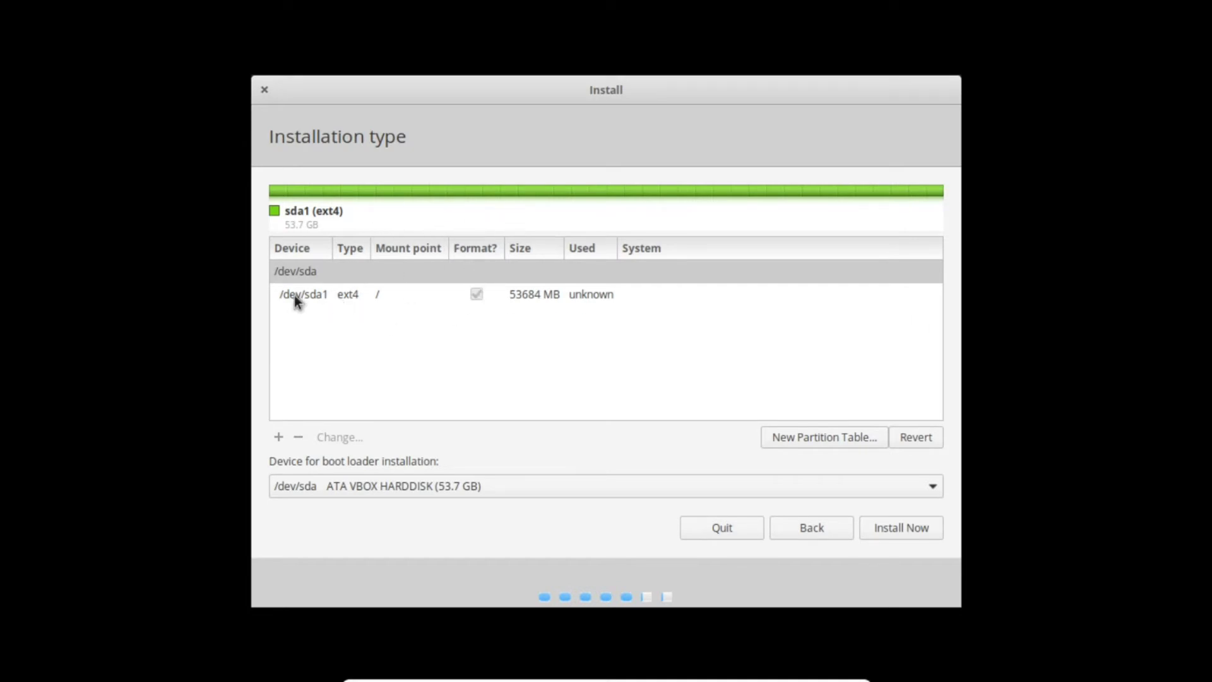
- Delete the existing full-disk /dev/sda1 partition
{"action": "left_click", "coordinate": [522, 296]}
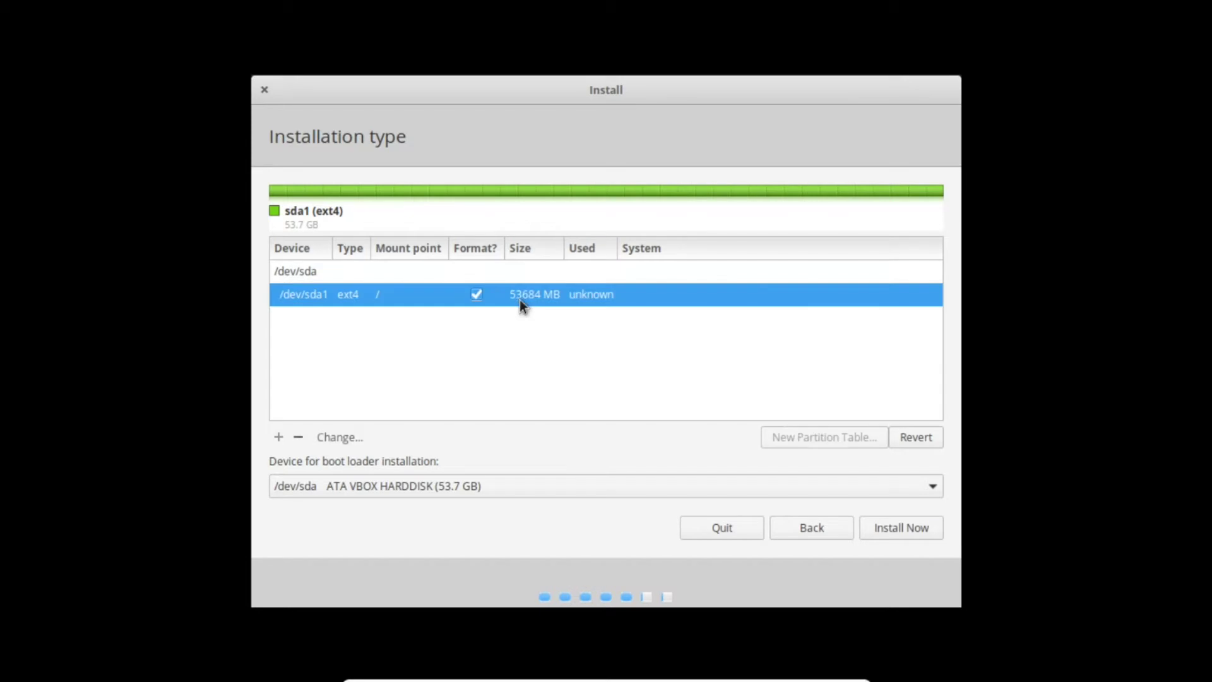
{"action": "right_click", "coordinate": [519, 297]}
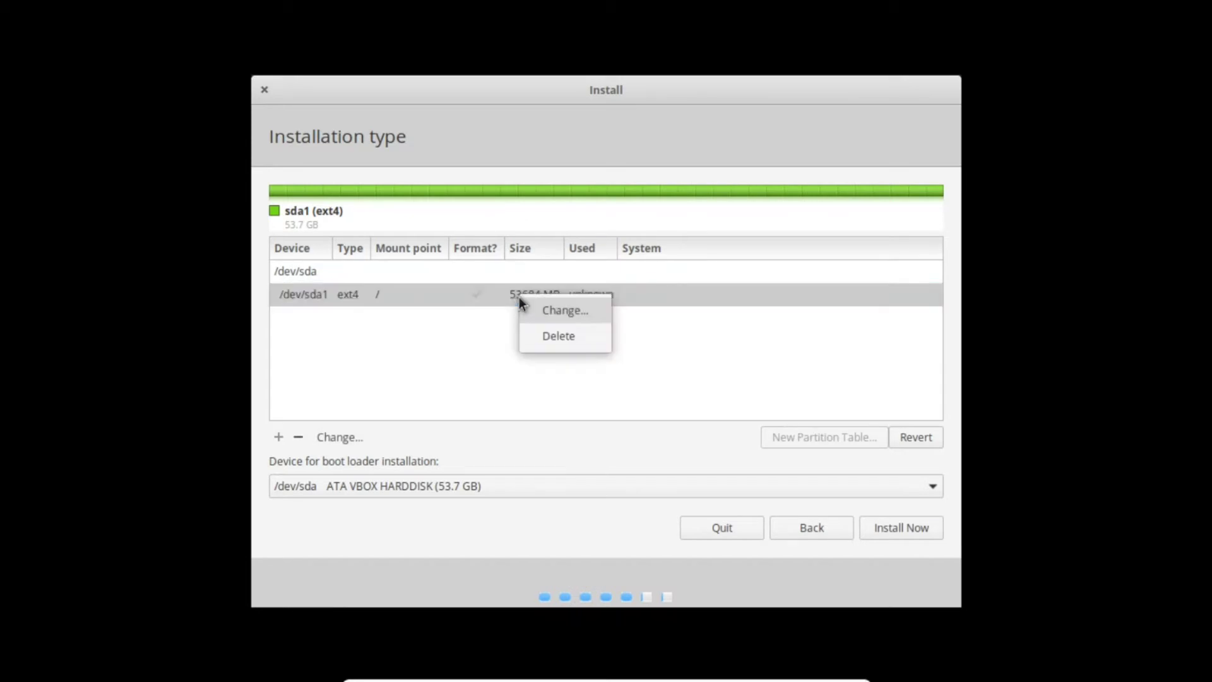
{"action": "left_click", "coordinate": [540, 327]}
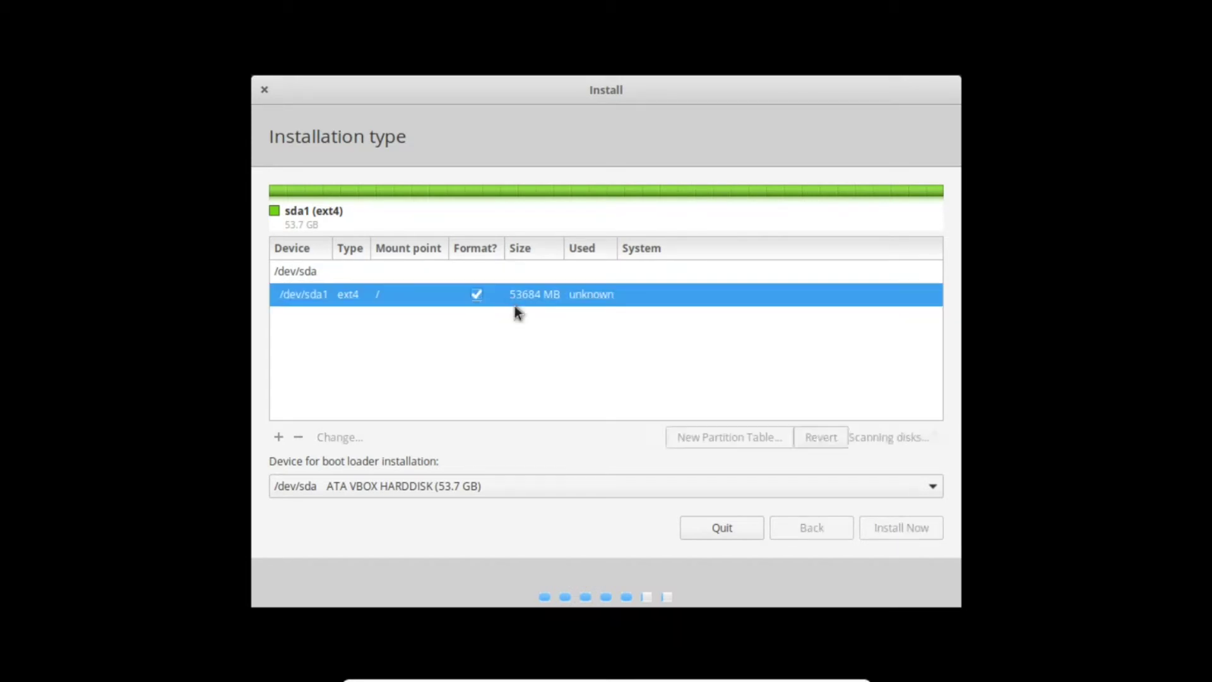
- Add a 25000 MB partition in the free space, mounted at /
{"action": "left_click", "coordinate": [516, 294]}
{"action": "right_click", "coordinate": [514, 295]}
{"action": "left_click", "coordinate": [528, 302]}
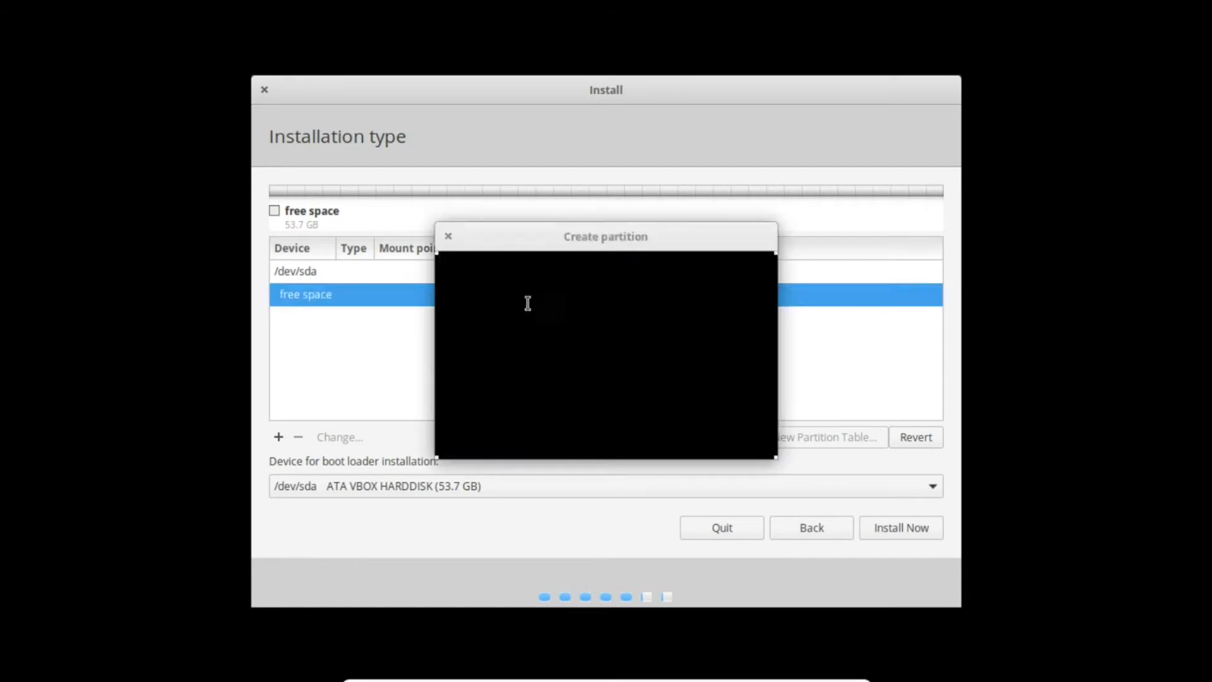
{"action": "left_click", "coordinate": [666, 269]}
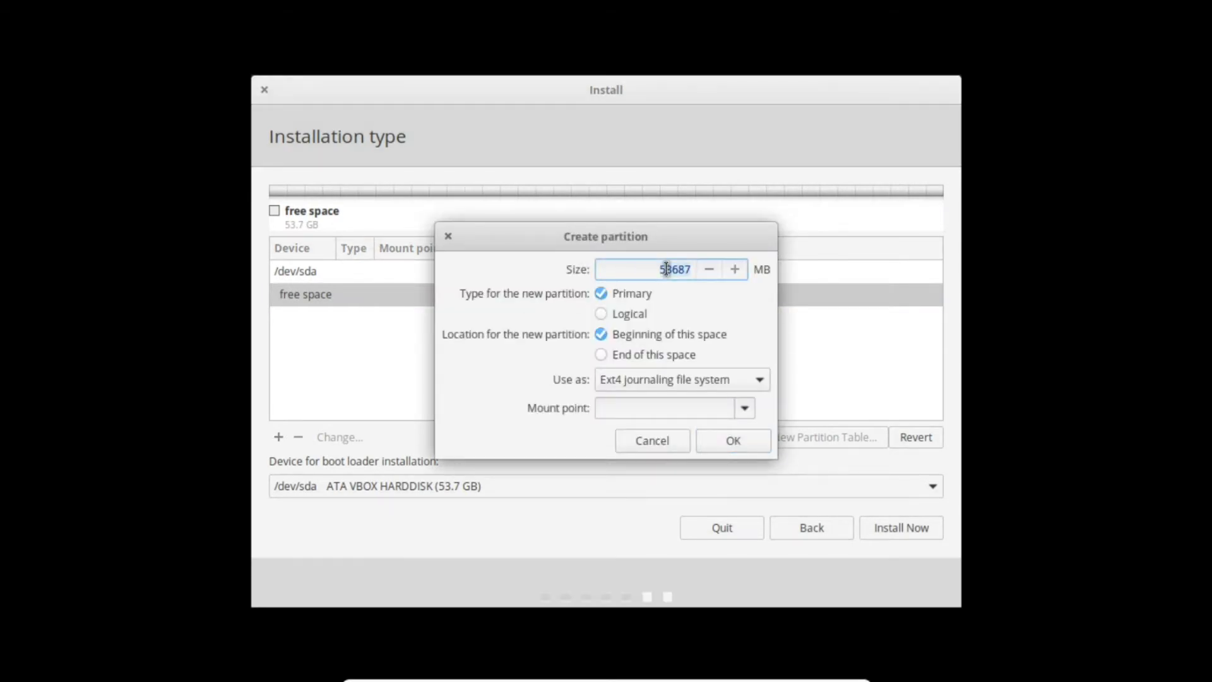
{"action": "type", "text": "25000"}
{"action": "left_click", "coordinate": [753, 408]}
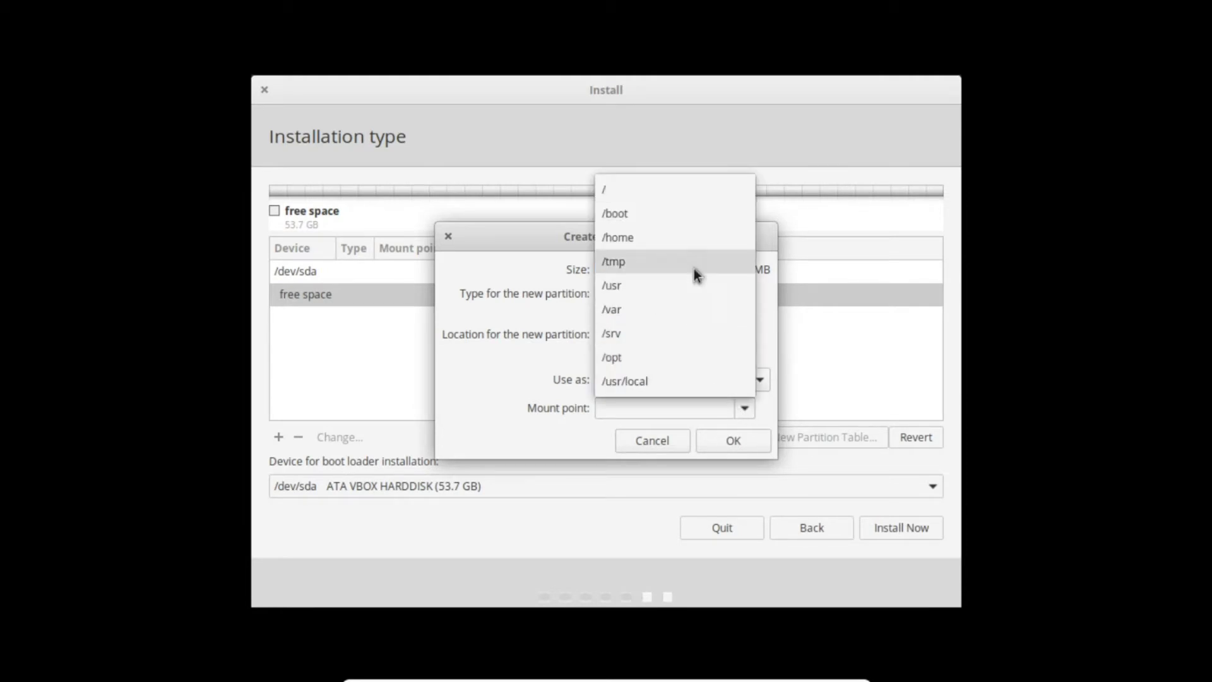
{"action": "left_click", "coordinate": [698, 185]}
{"action": "left_click", "coordinate": [710, 440]}
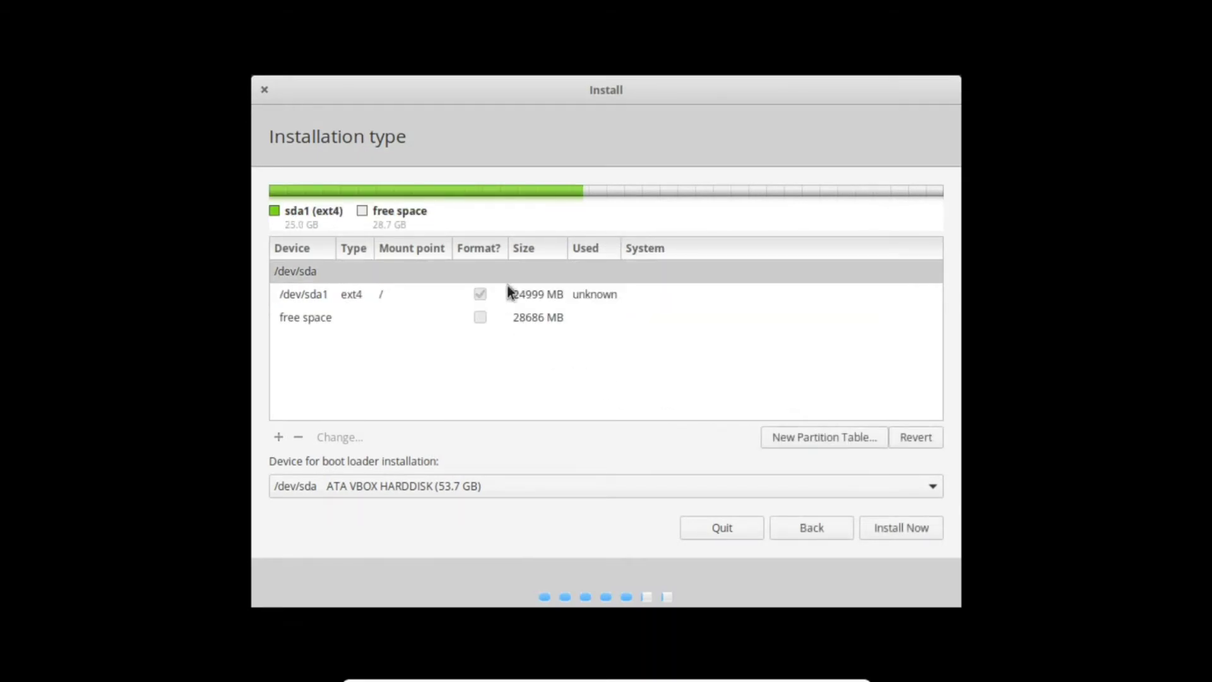
{"action": "left_click", "coordinate": [524, 294]}
{"action": "left_click", "coordinate": [521, 324]}
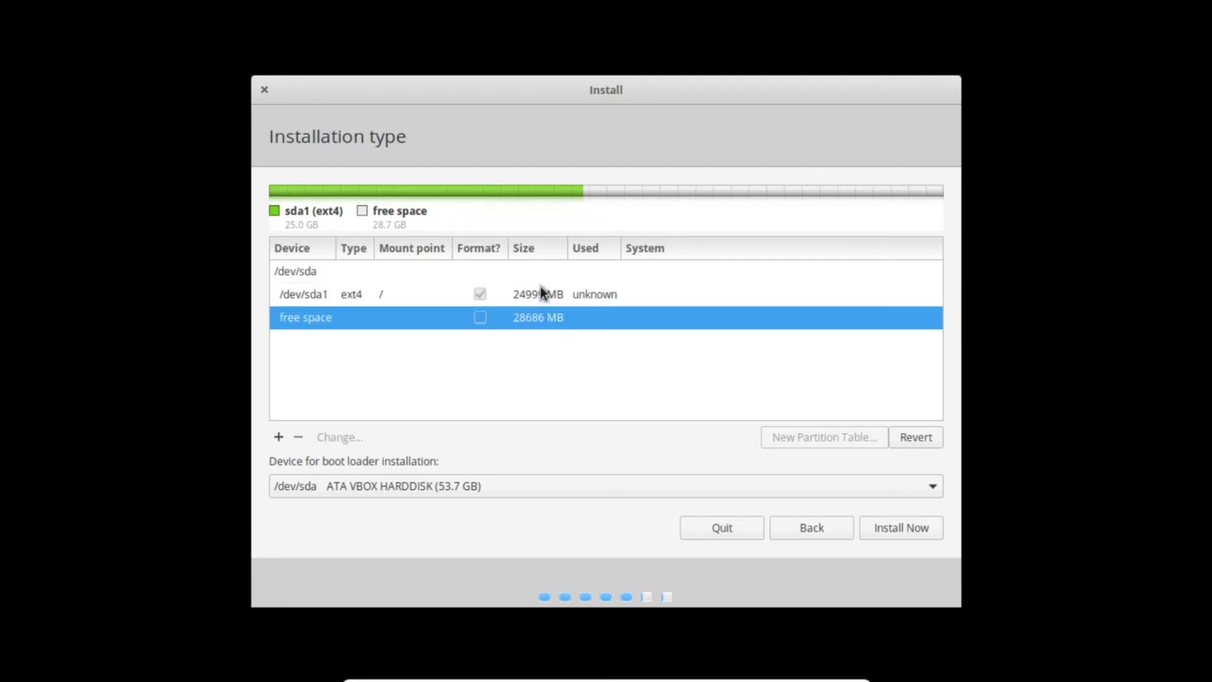
{"action": "right_click", "coordinate": [529, 325]}
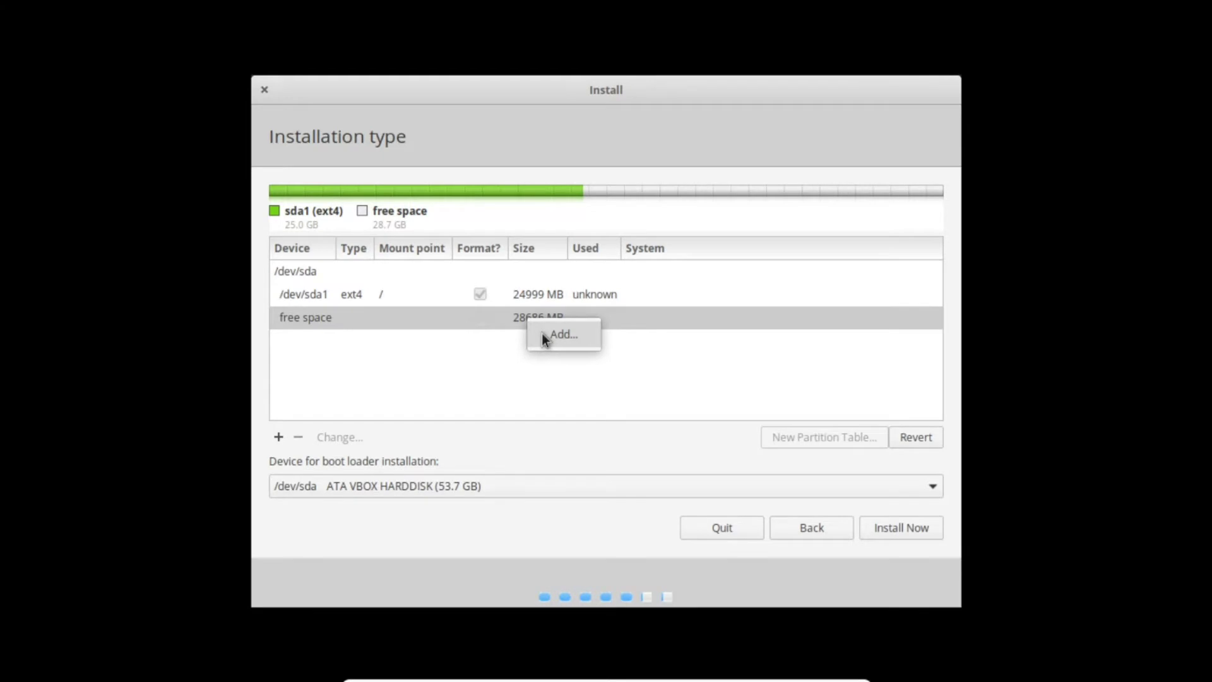
{"action": "left_click", "coordinate": [543, 334]}
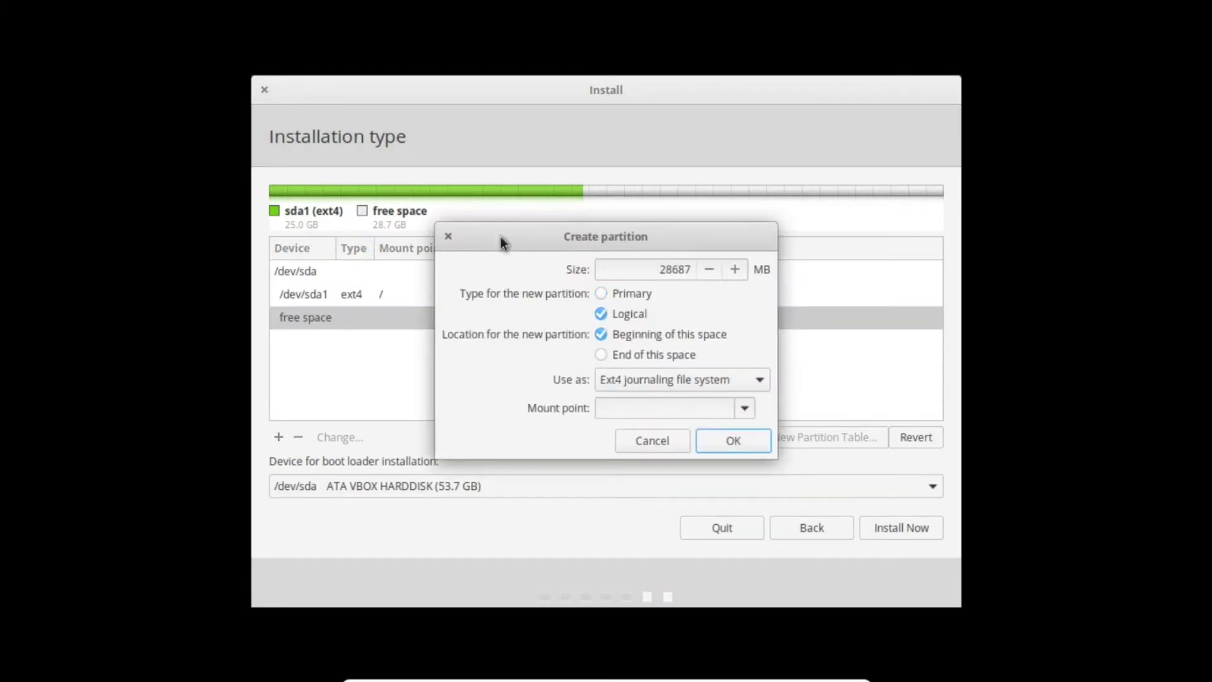
{"action": "left_click", "coordinate": [447, 238]}
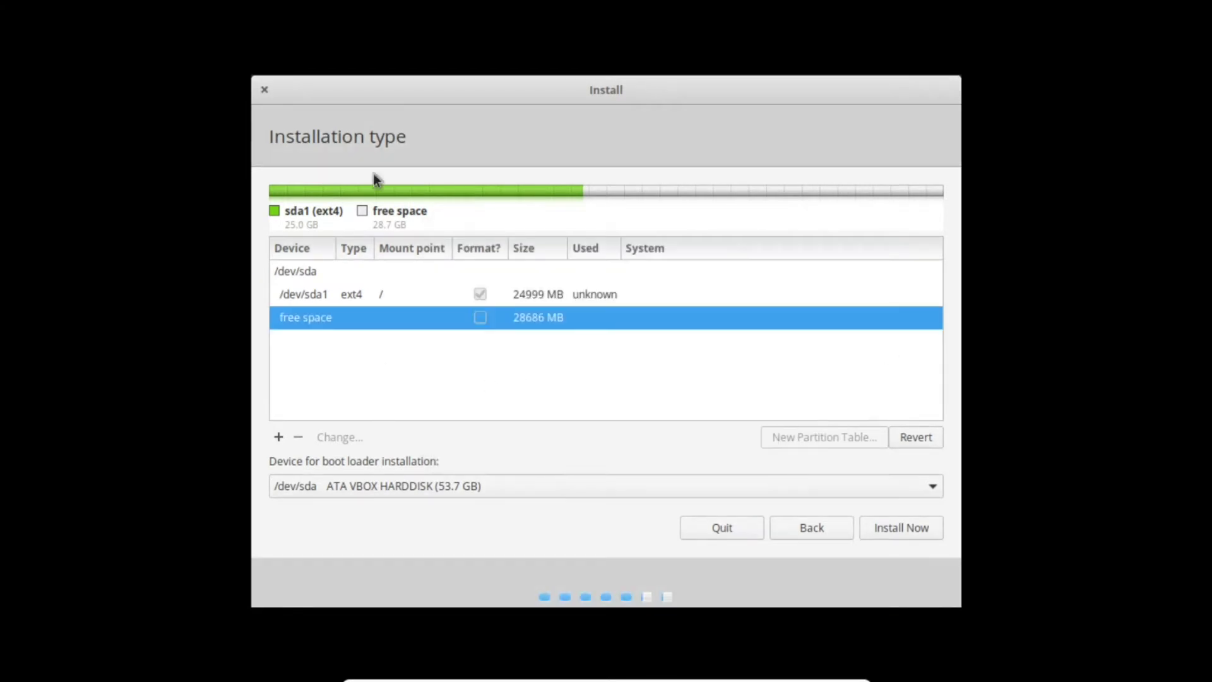
- Remove the 25 GB /dev/sda1 root partition, freeing the whole disk again
{"action": "left_click", "coordinate": [517, 302]}
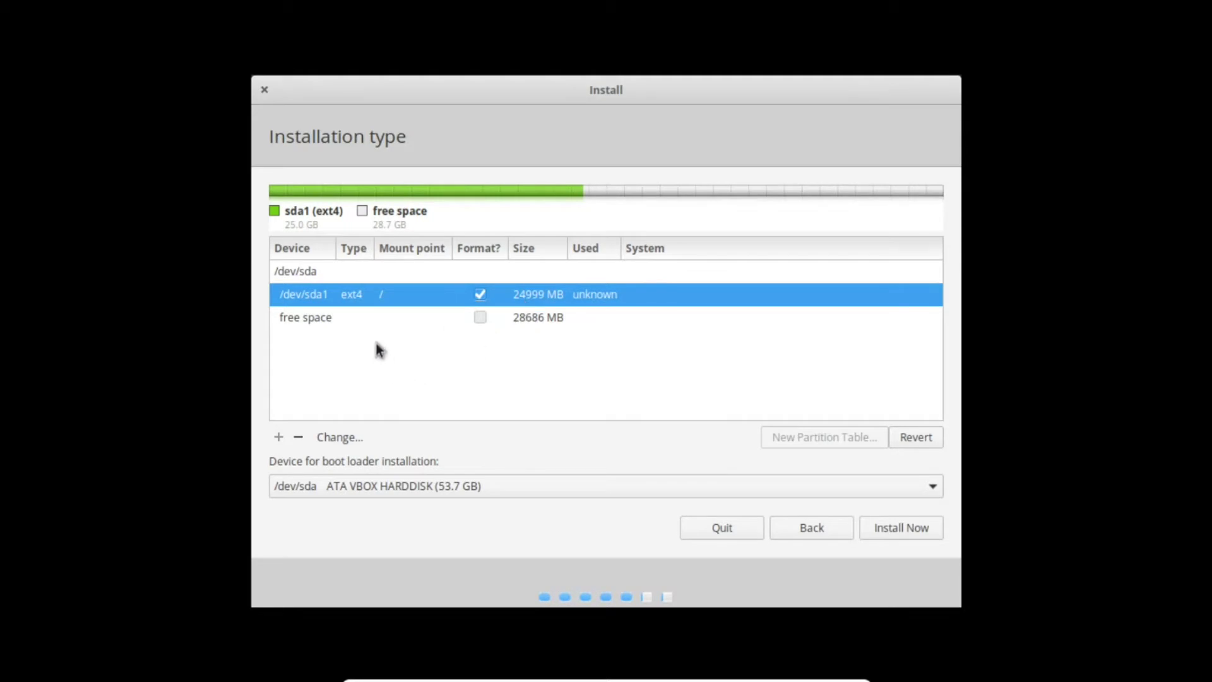
{"action": "left_click", "coordinate": [528, 322]}
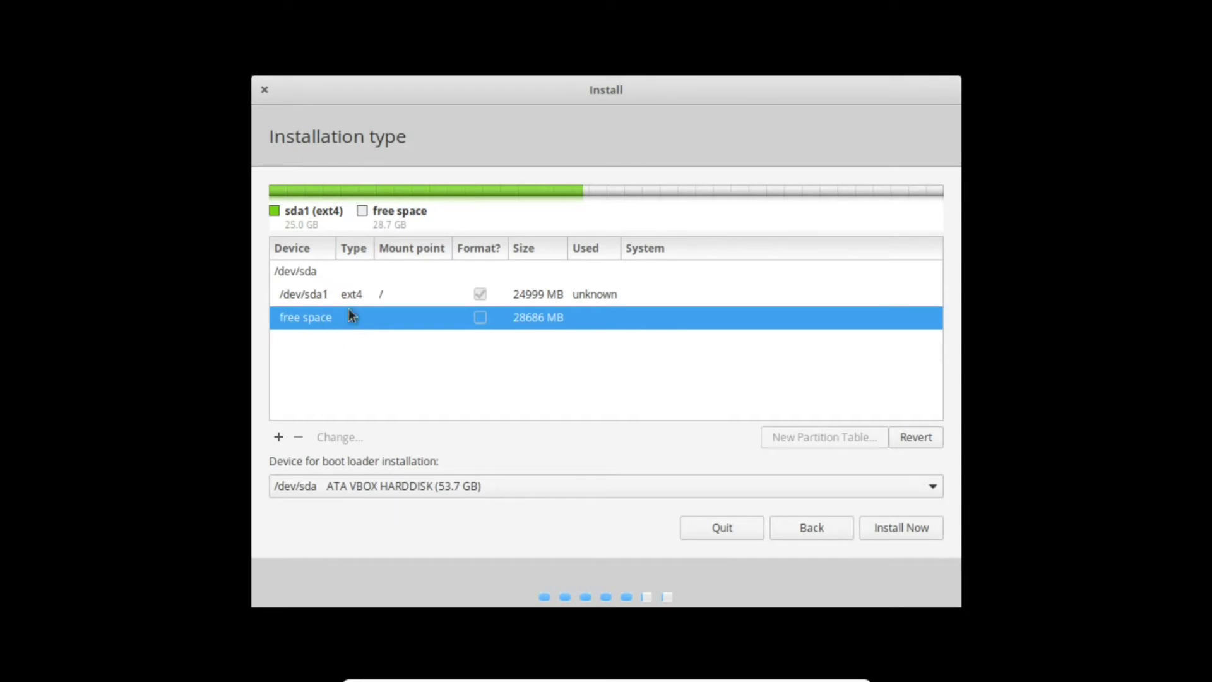
{"action": "left_click", "coordinate": [325, 290]}
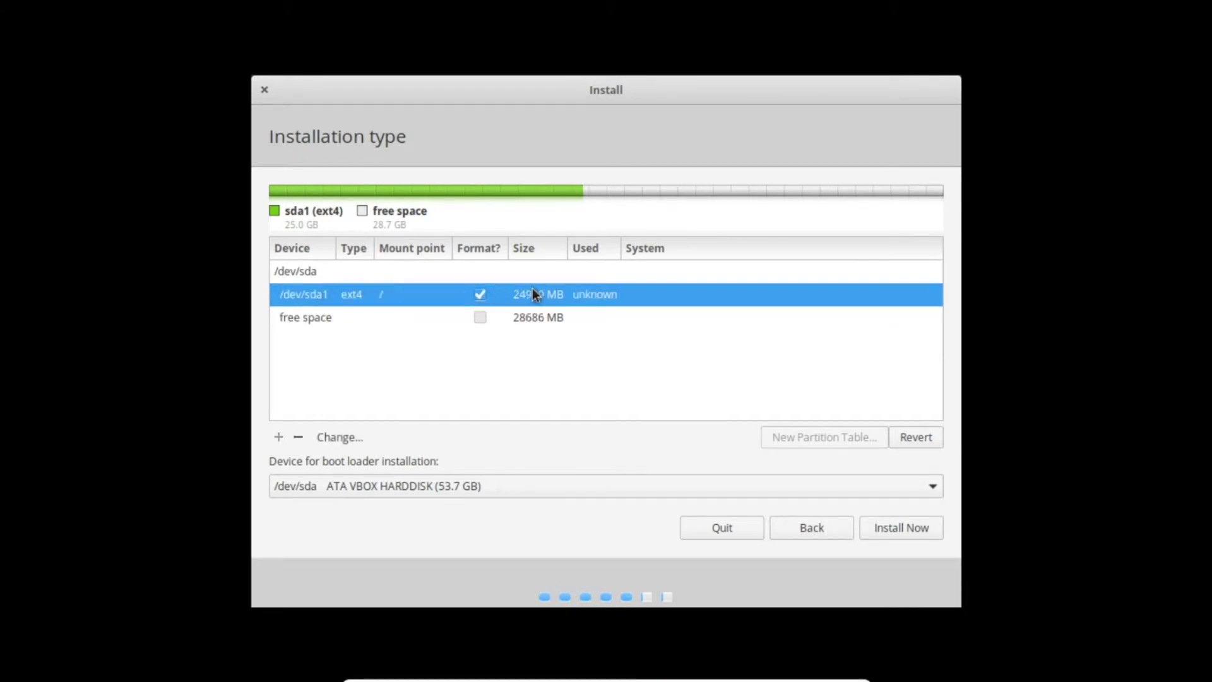
{"action": "left_click", "coordinate": [315, 319]}
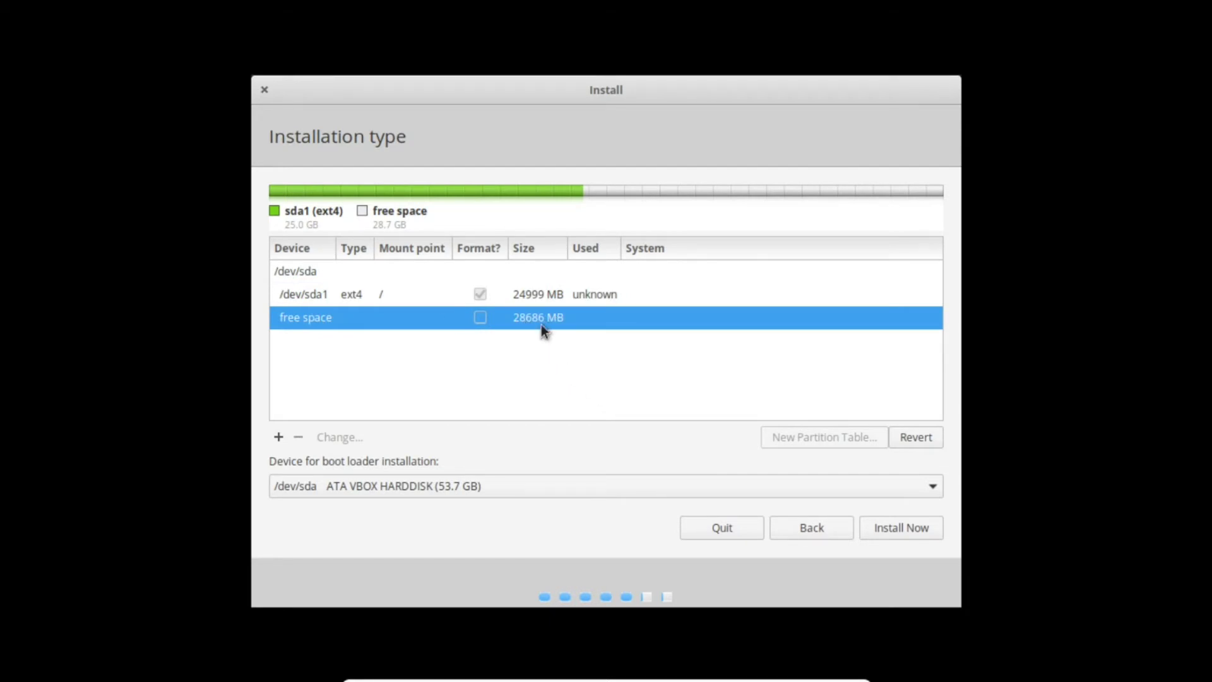
{"action": "left_click", "coordinate": [509, 291]}
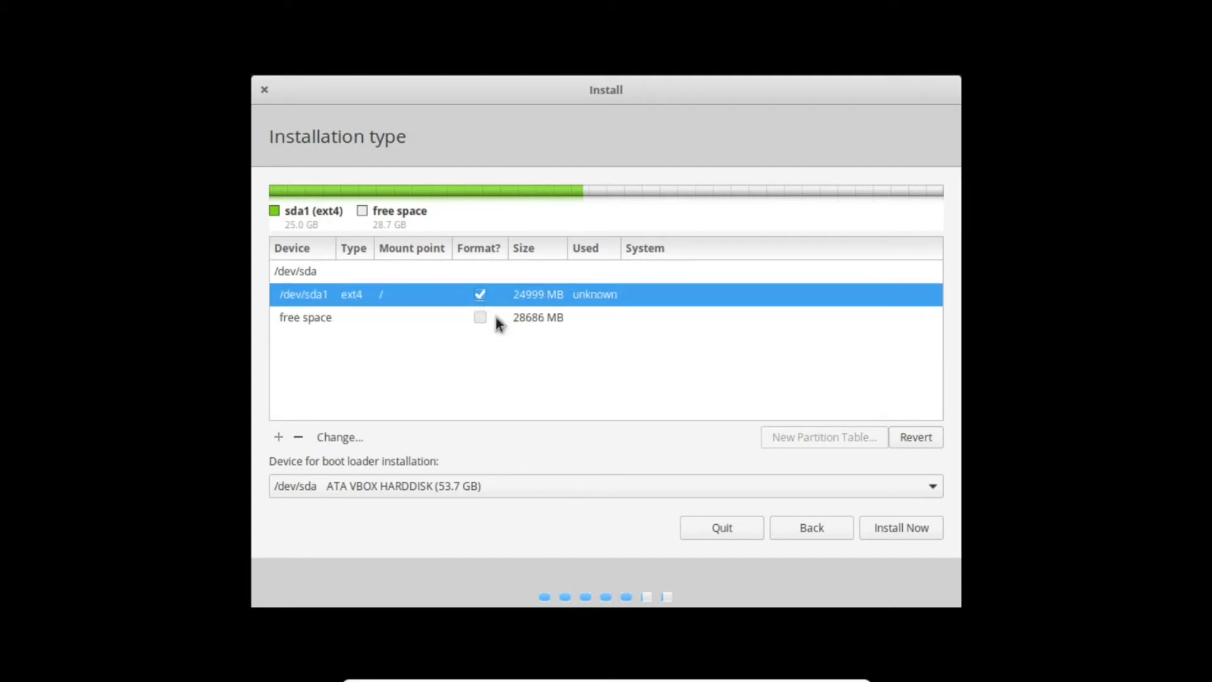
{"action": "left_click", "coordinate": [504, 318]}
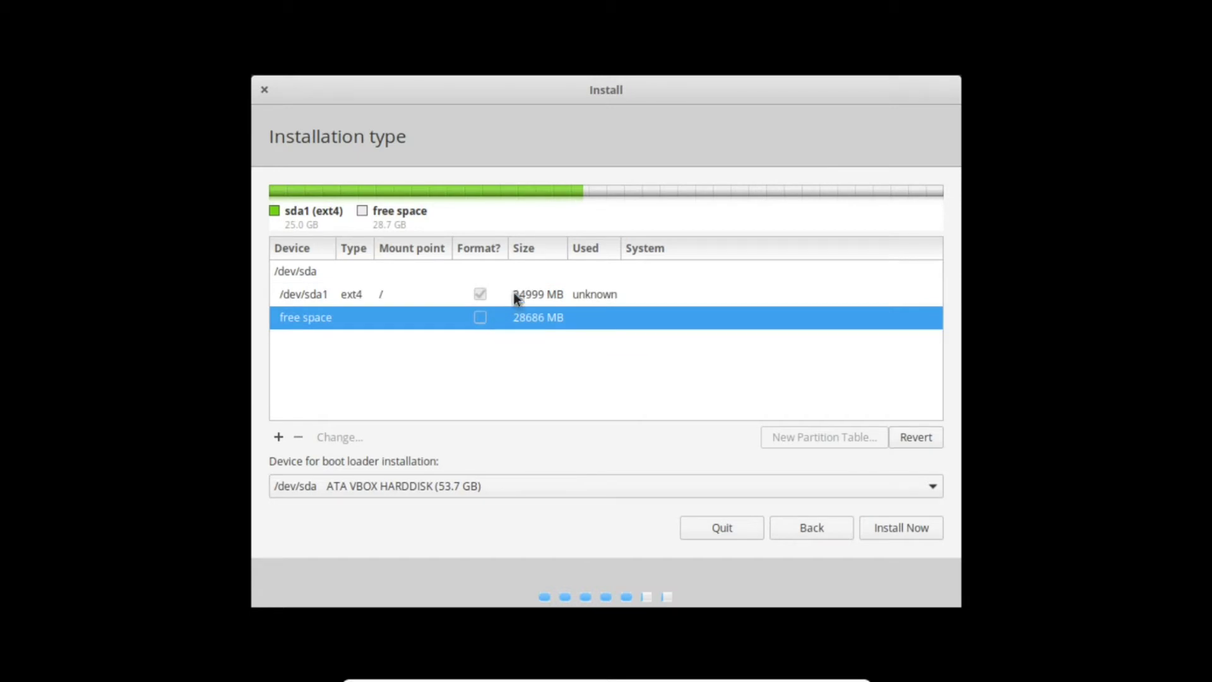
{"action": "left_click", "coordinate": [513, 293]}
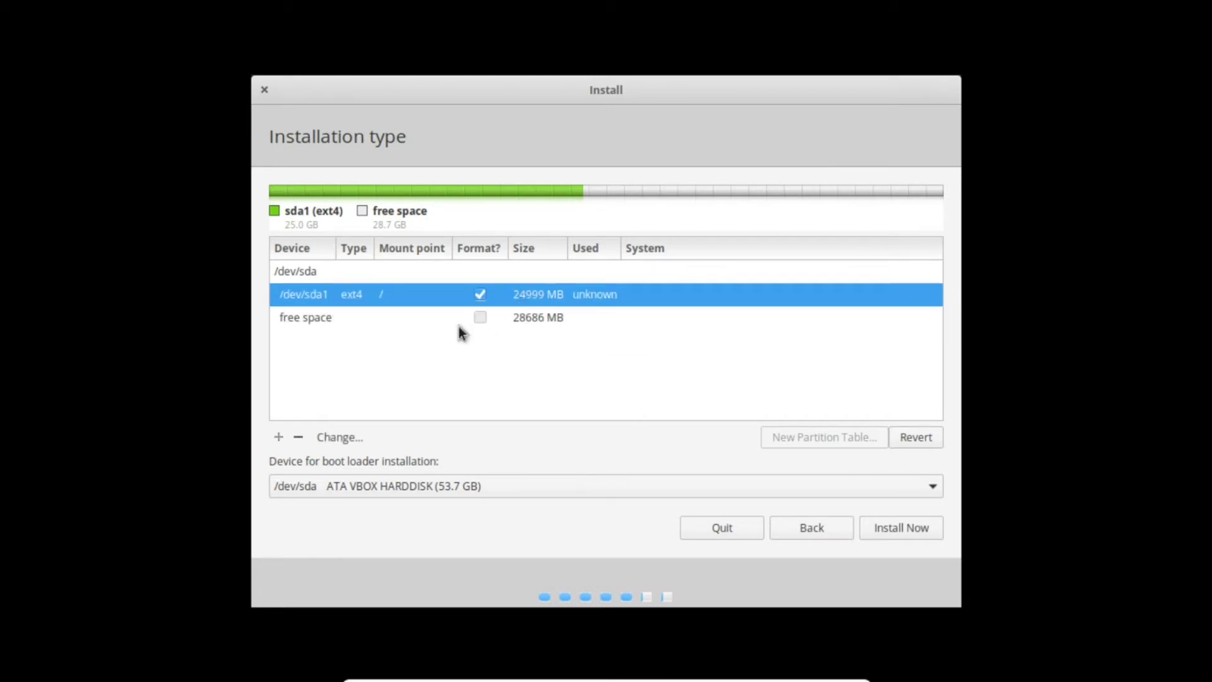
{"action": "left_click", "coordinate": [440, 322]}
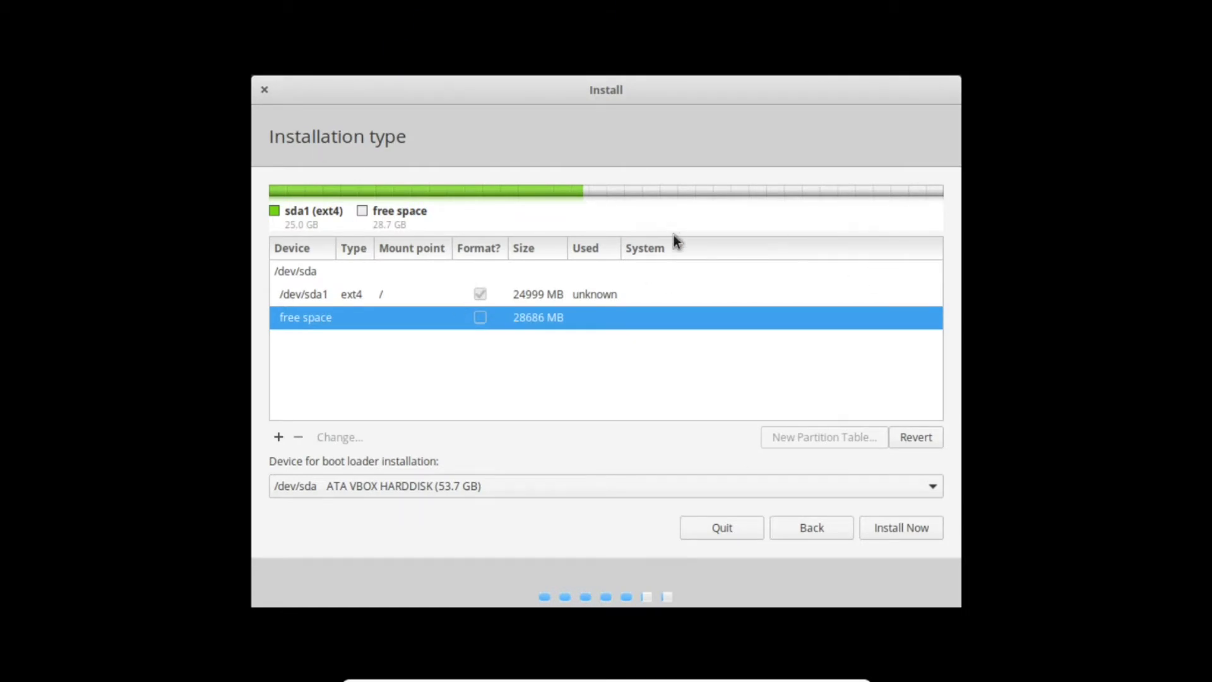
{"action": "left_click", "coordinate": [509, 299]}
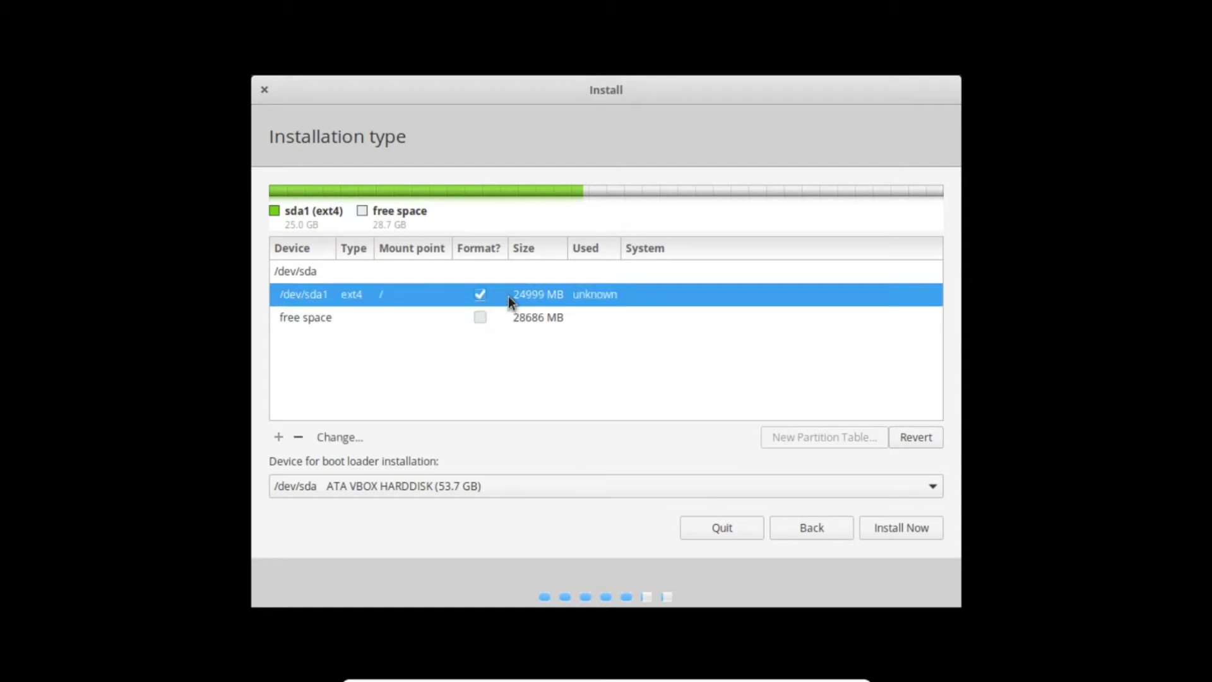
{"action": "right_click", "coordinate": [522, 296]}
{"action": "left_click", "coordinate": [547, 335]}
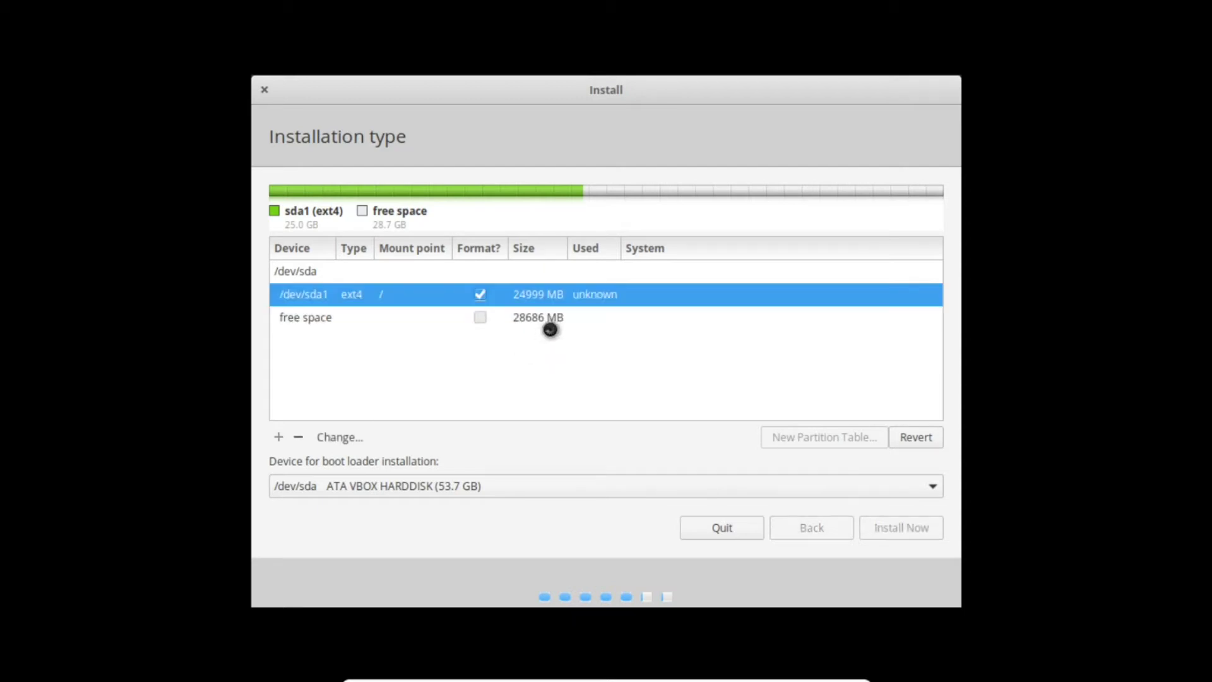
- Add a 53684 MB ext4 partition filling all free space, mounted at /
{"action": "left_click", "coordinate": [524, 291]}
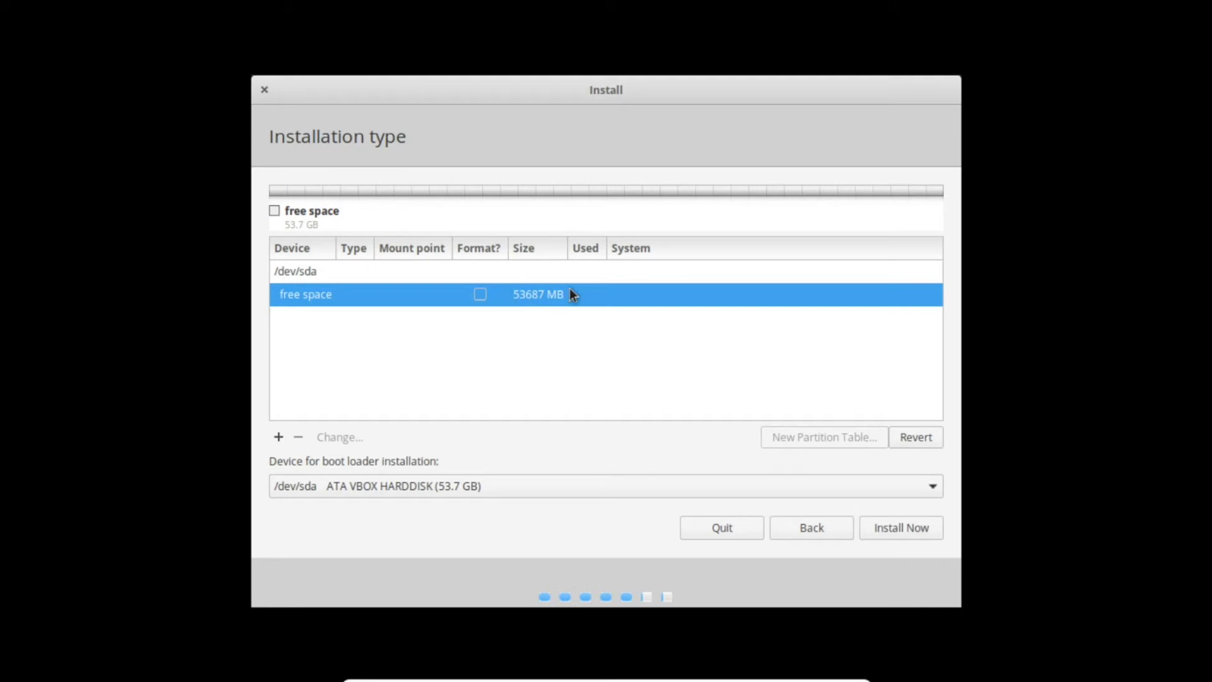
{"action": "right_click", "coordinate": [521, 293]}
{"action": "left_click", "coordinate": [541, 306]}
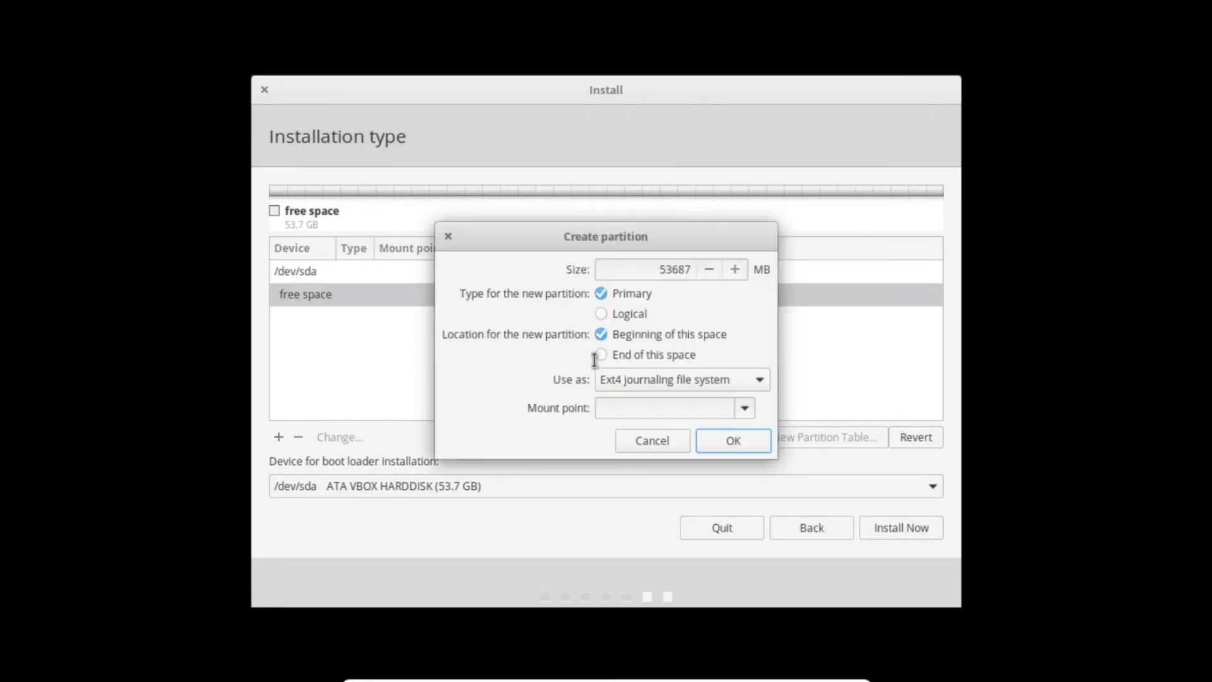
{"action": "left_click", "coordinate": [745, 408]}
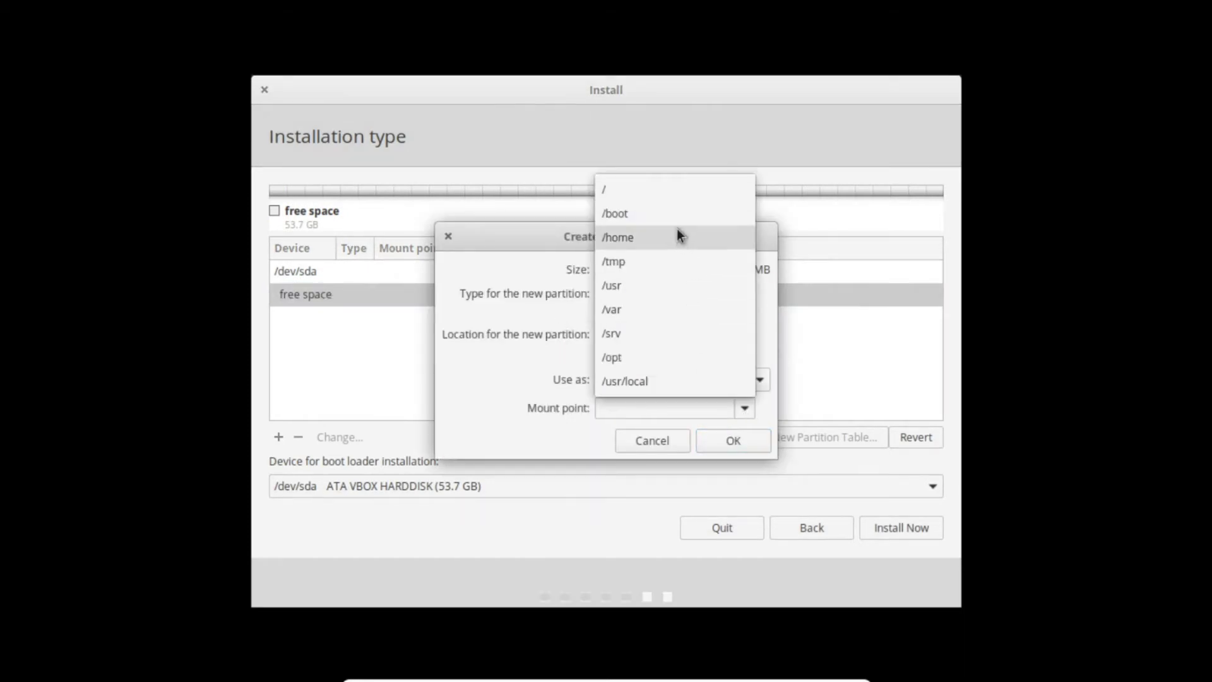
{"action": "left_click", "coordinate": [659, 189]}
{"action": "left_click", "coordinate": [717, 436]}
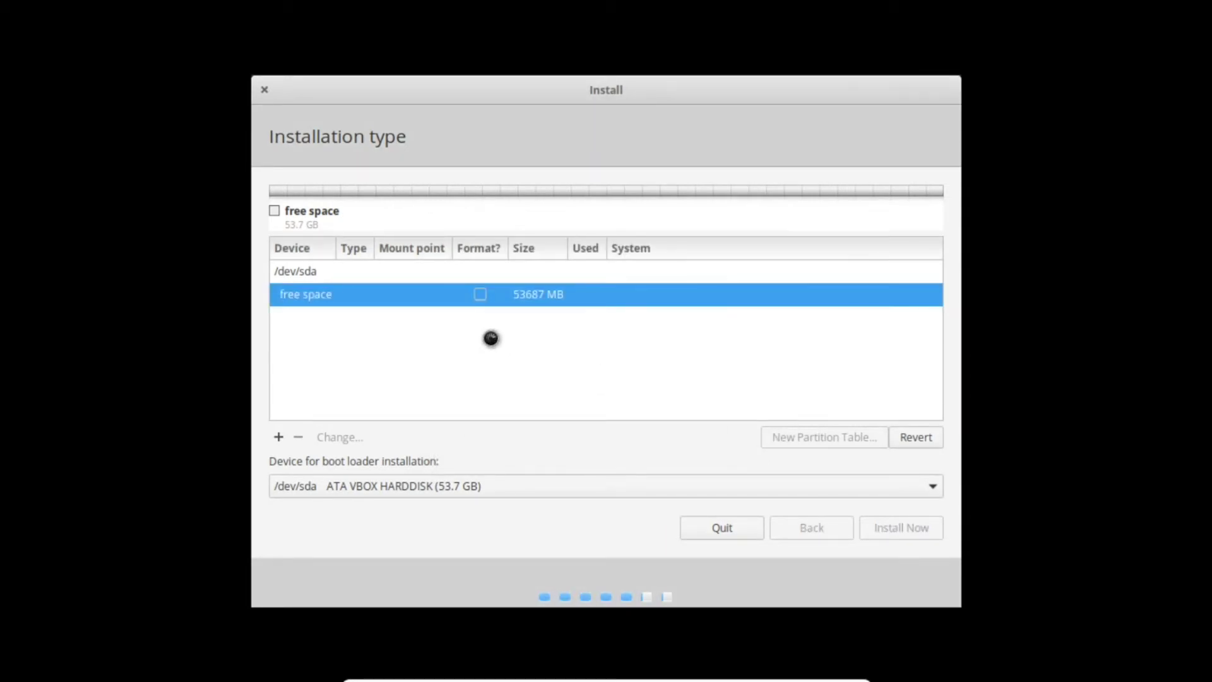
{"action": "left_click", "coordinate": [512, 303]}
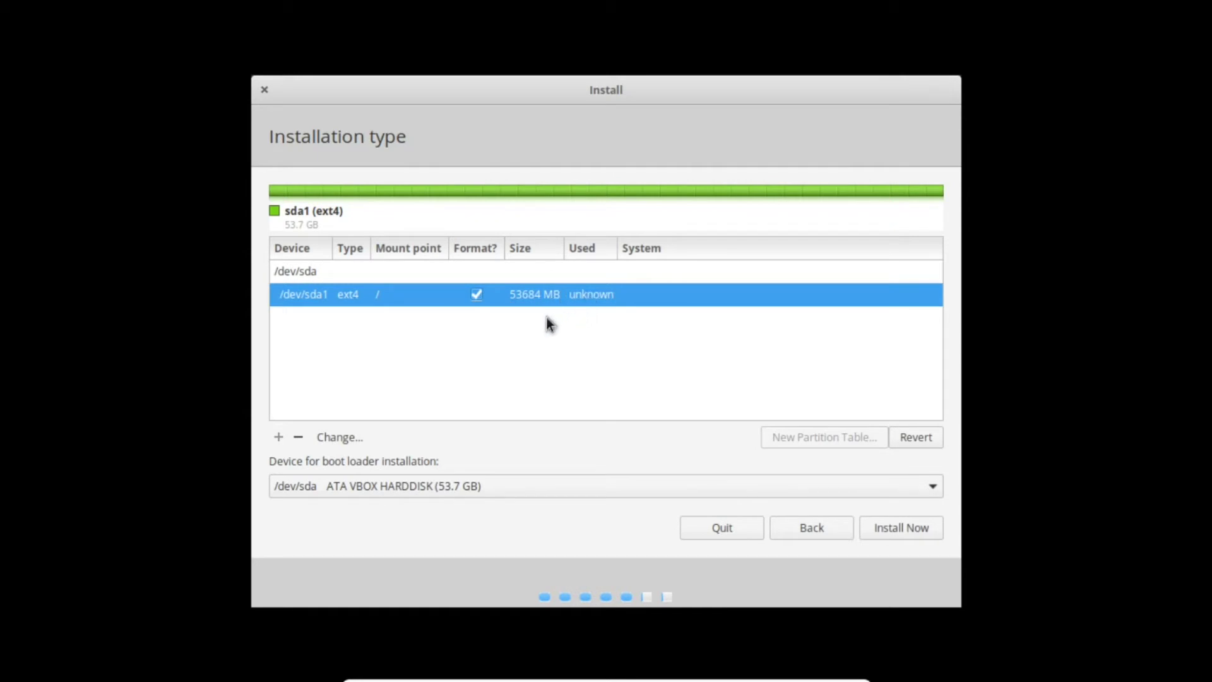
{"action": "left_click", "coordinate": [902, 528]}
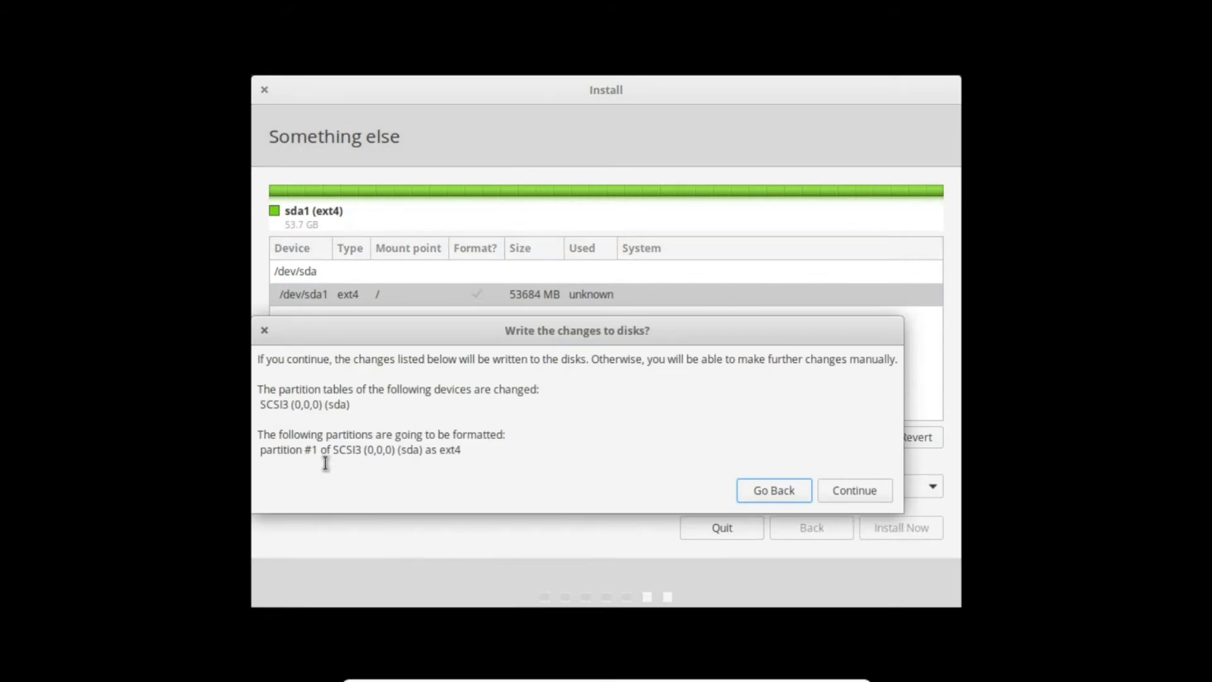
{"action": "left_click_drag", "start_coordinate": [320, 450], "coordinate": [448, 458]}
{"action": "left_click", "coordinate": [447, 451]}
{"action": "left_click_drag", "start_coordinate": [318, 450], "coordinate": [301, 450]}
{"action": "left_click", "coordinate": [443, 355]}
{"action": "left_click_drag", "start_coordinate": [456, 336], "coordinate": [513, 228]}
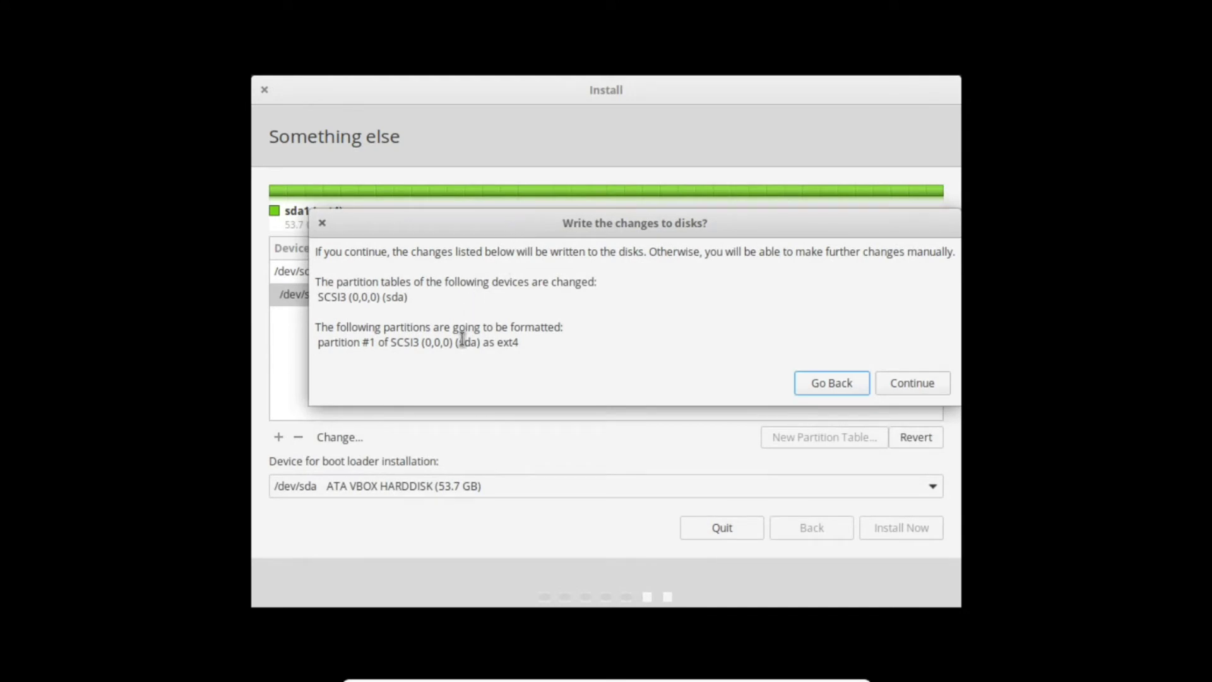
{"action": "left_click_drag", "start_coordinate": [499, 236], "coordinate": [463, 237]}
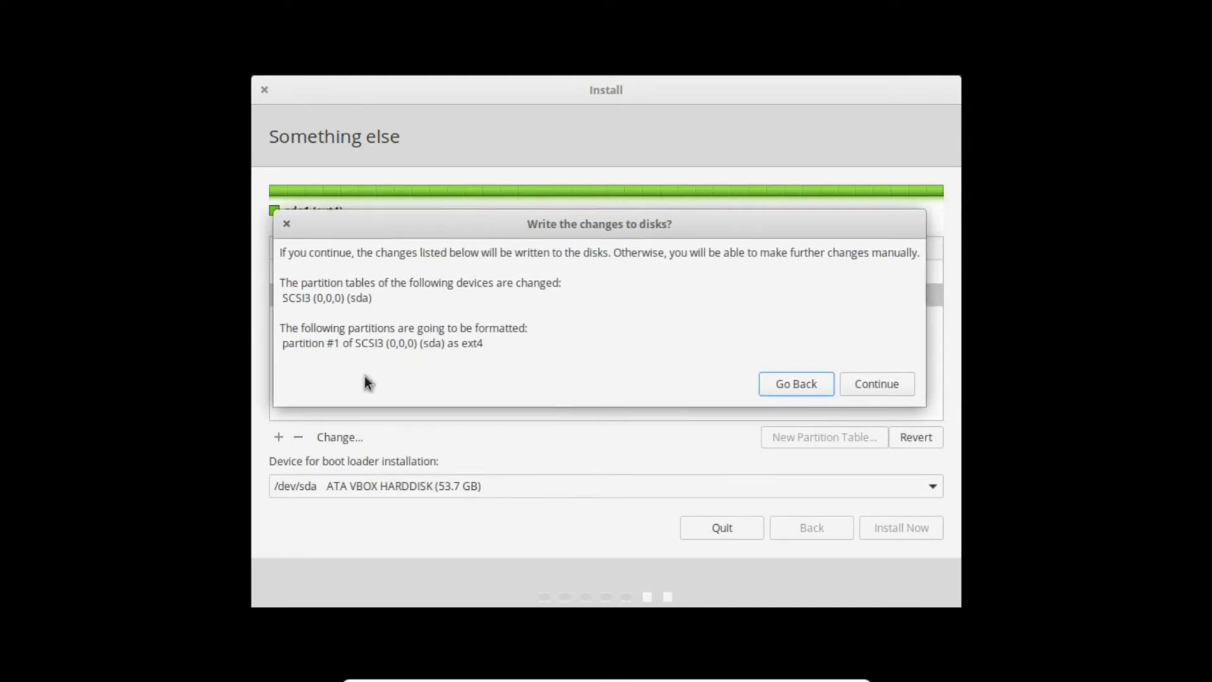
{"action": "left_click_drag", "start_coordinate": [300, 347], "coordinate": [352, 346]}
{"action": "left_click", "coordinate": [384, 354]}
{"action": "left_click_drag", "start_coordinate": [300, 344], "coordinate": [352, 345]}
{"action": "left_click", "coordinate": [329, 344]}
- Confirm writing the partition changes, then choose New York Time as the location
{"action": "left_click", "coordinate": [869, 384]}
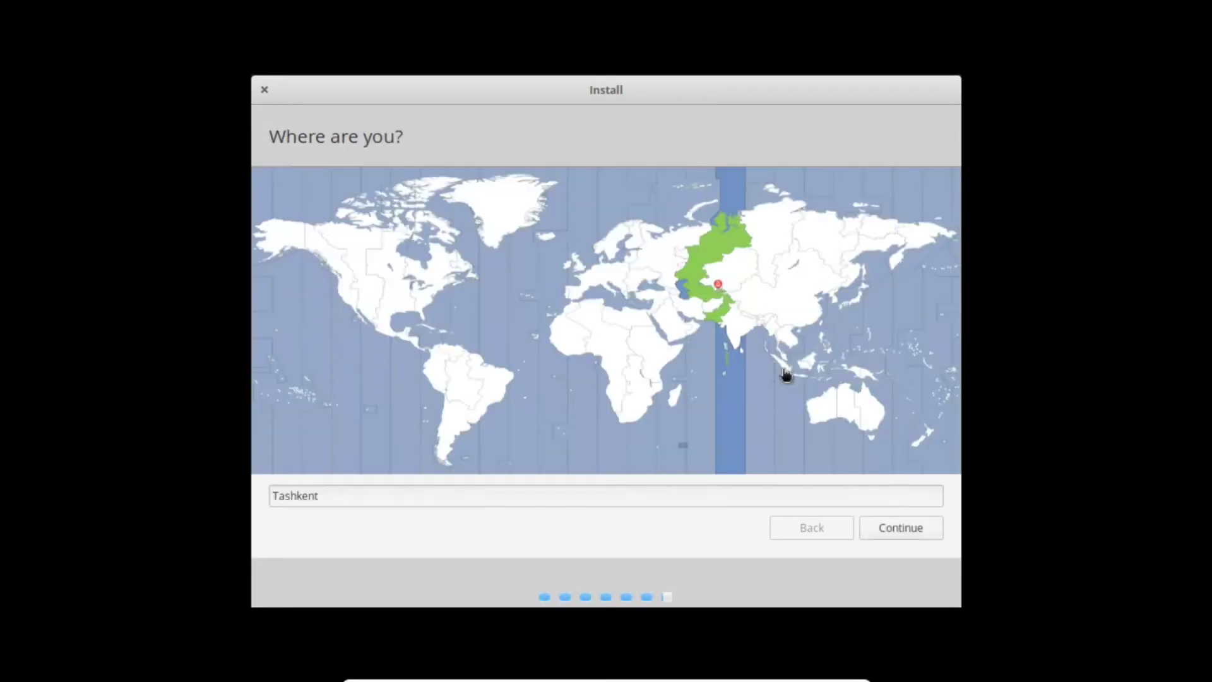
{"action": "left_click", "coordinate": [324, 503]}
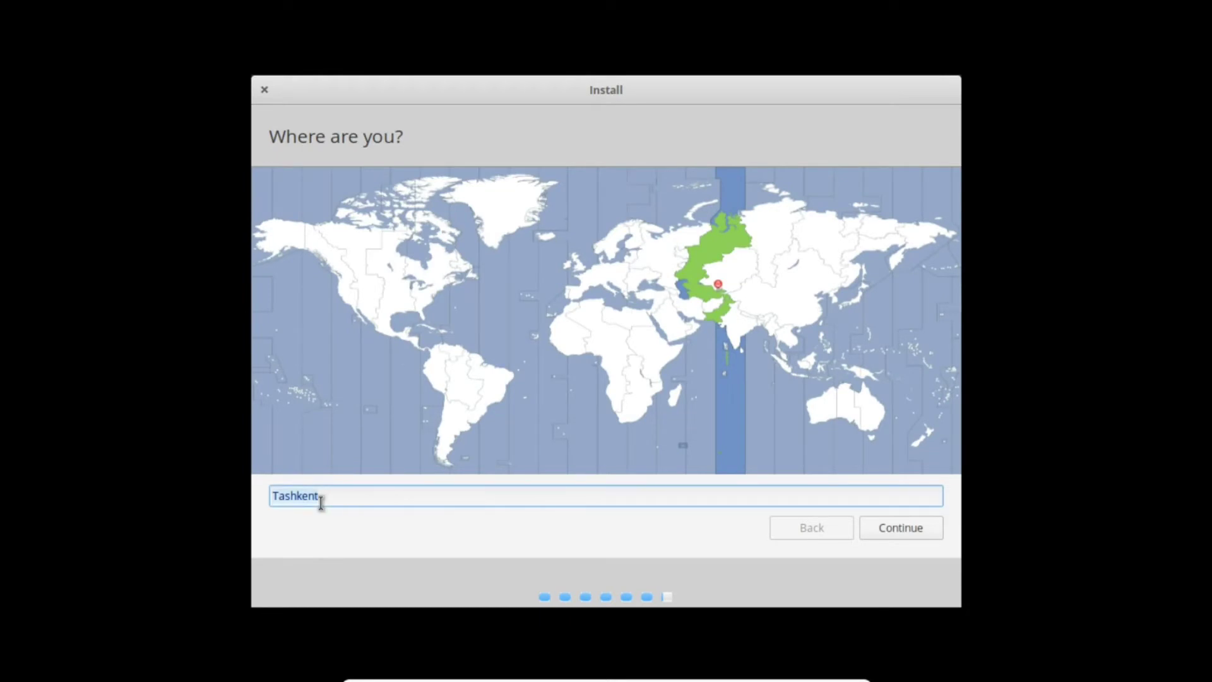
{"action": "type", "text": "Ne"}
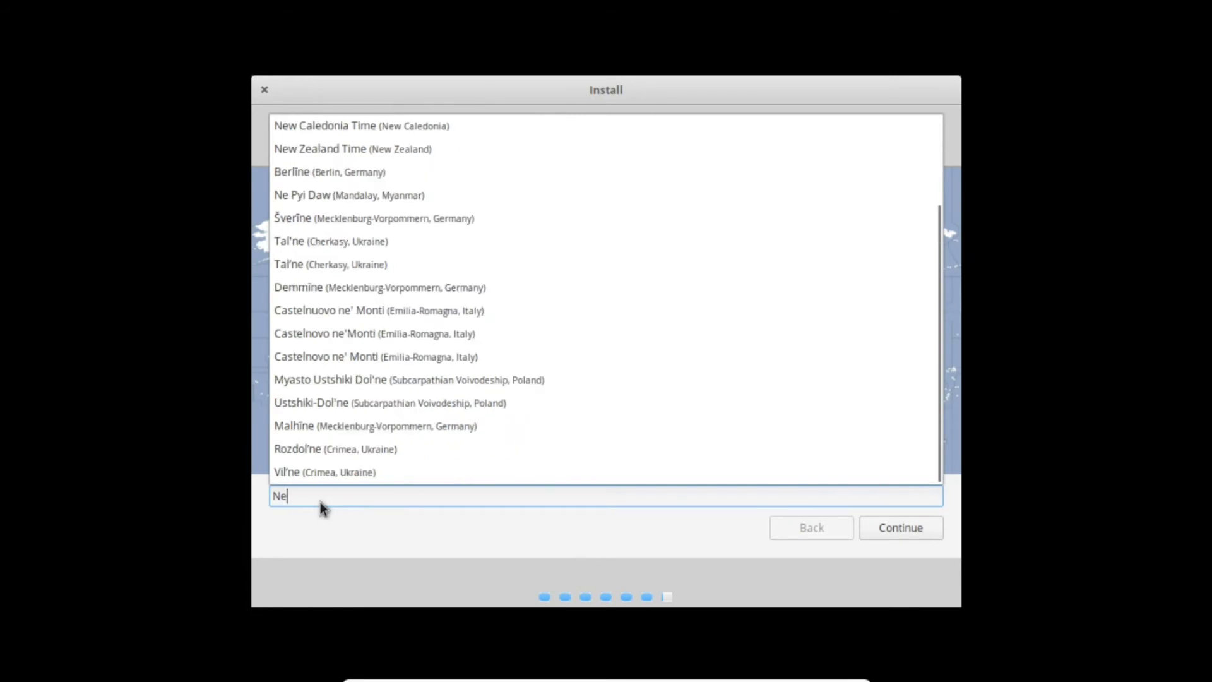
{"action": "type", "text": "w y"}
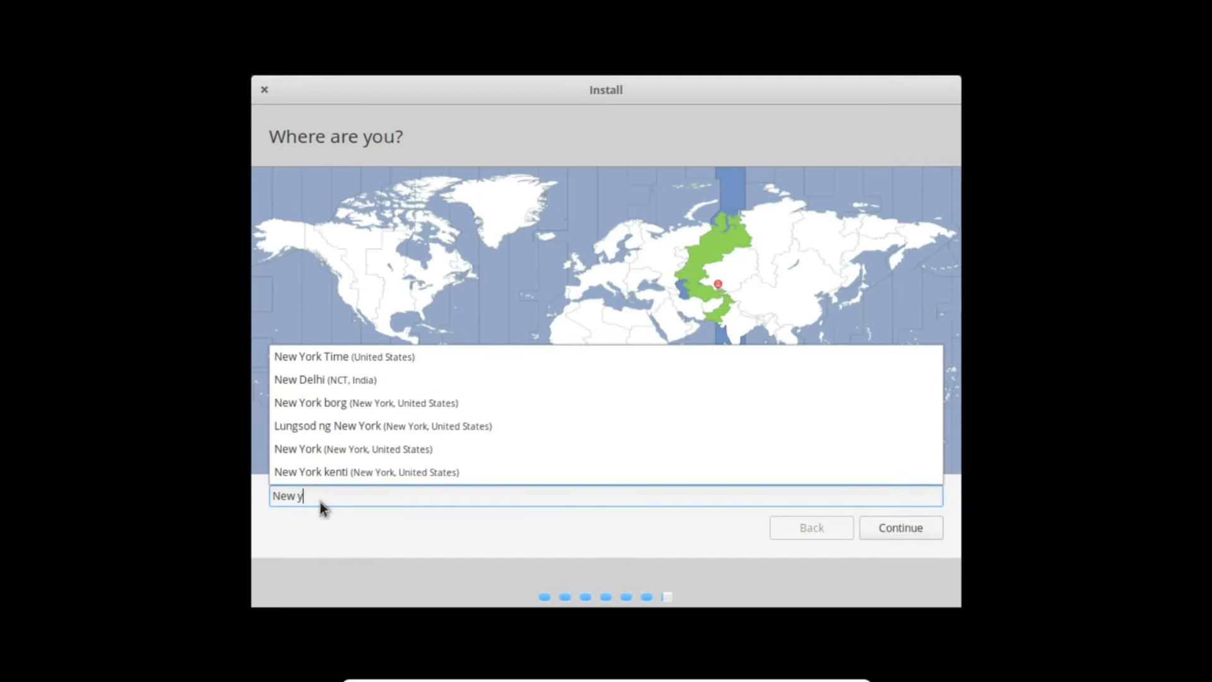
{"action": "key", "text": "Down"}
{"action": "key", "text": "Return"}
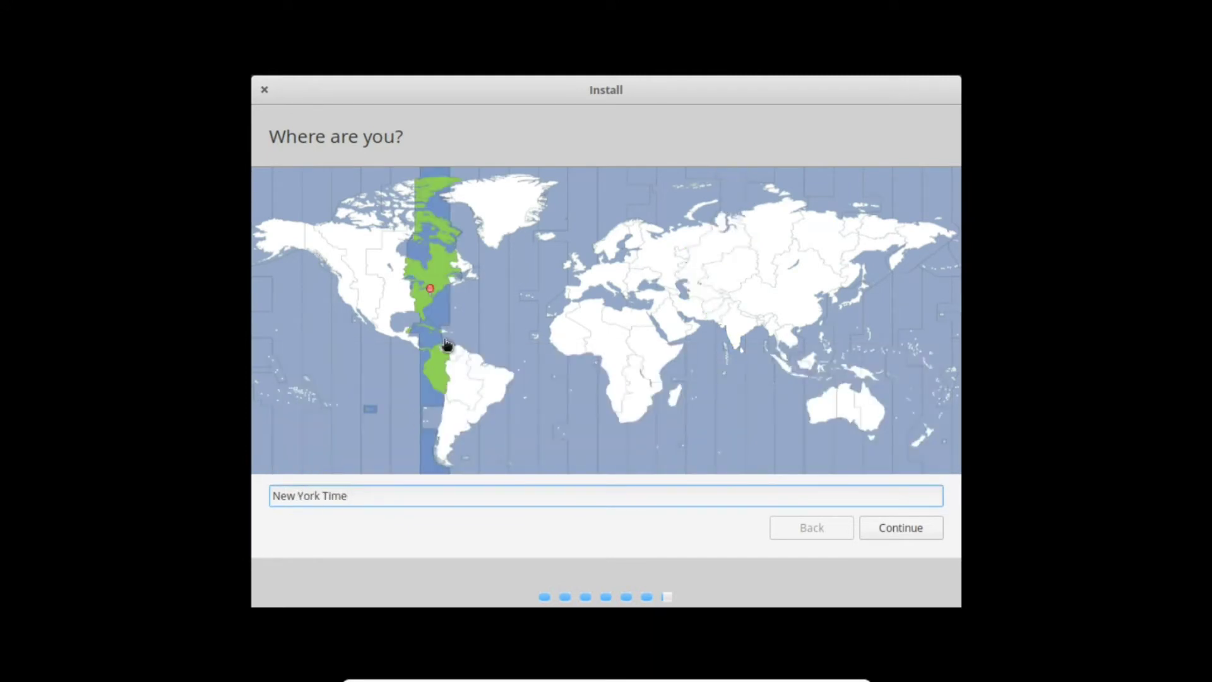
{"action": "left_click", "coordinate": [900, 529]}
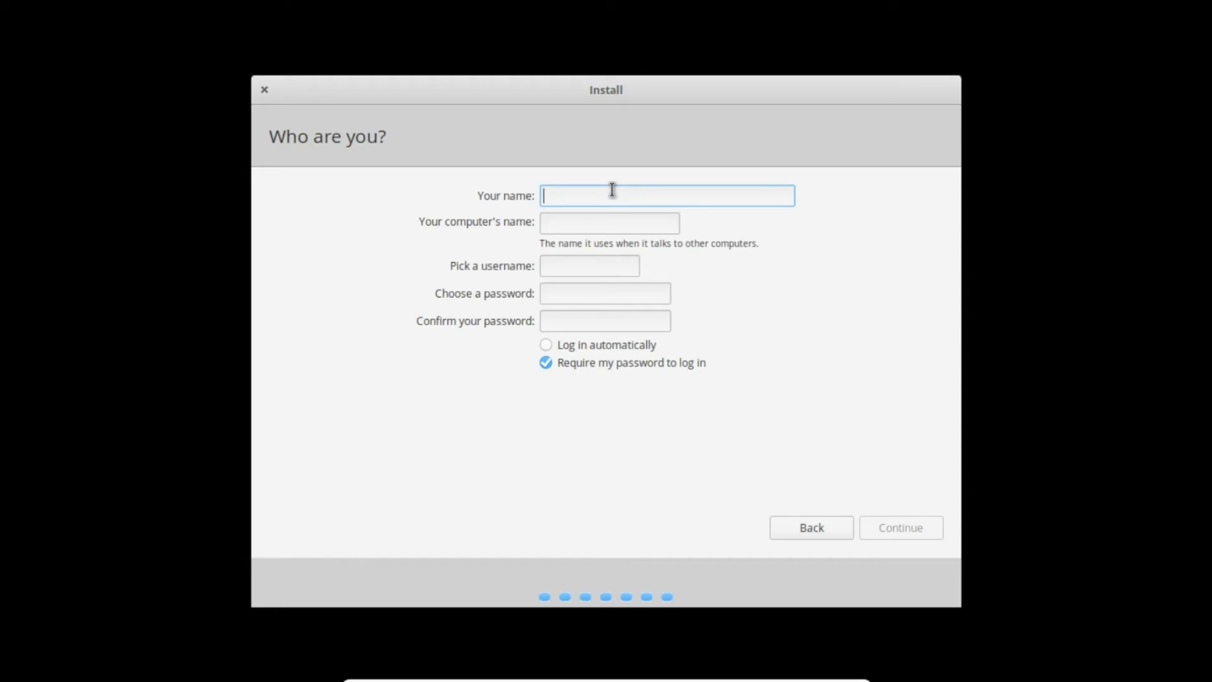
- Enter the user's full name in the Your name field
{"action": "type", "text": "e"}
{"action": "key", "text": "BackSpace"}
{"action": "type", "text": "Eleemen"}
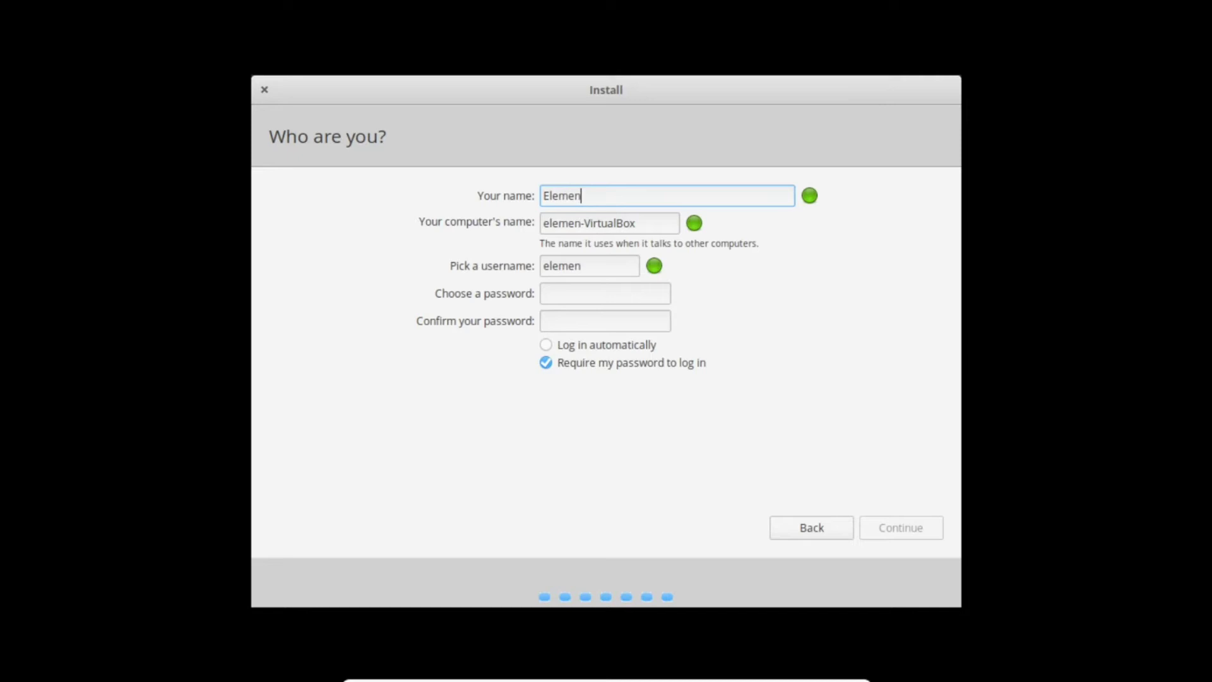
{"action": "type", "text": "try_name"}
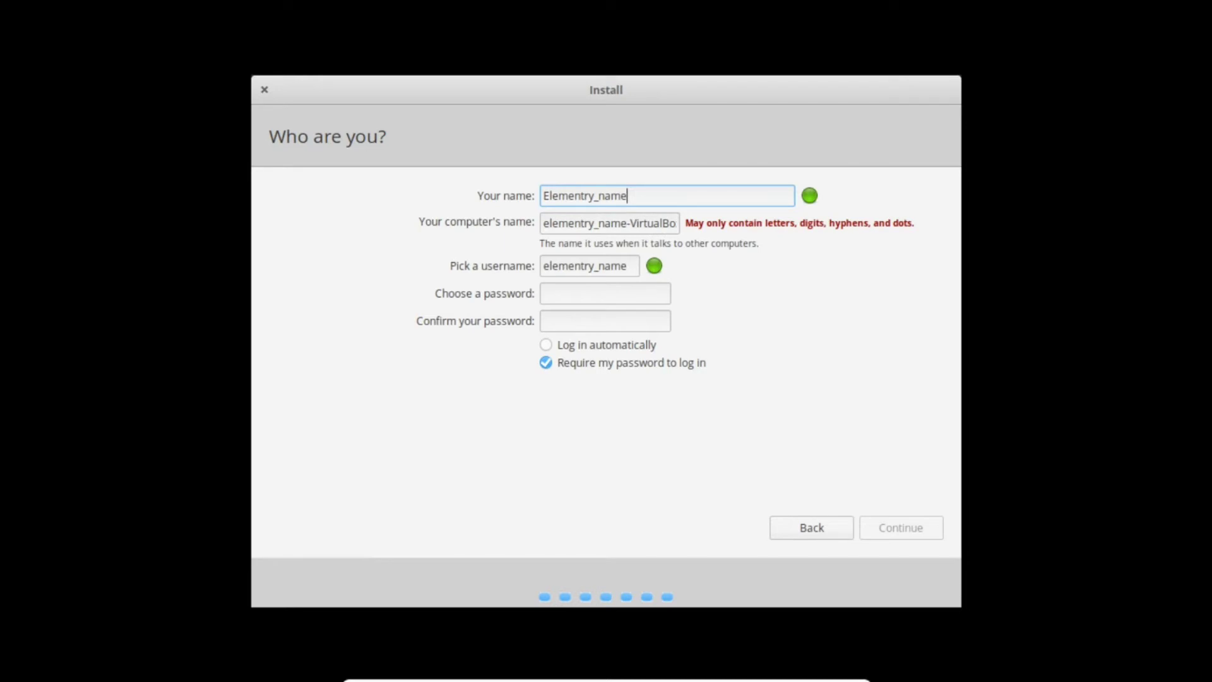
- Change the computer name to the valid elementy.computer.name
{"action": "triple_click", "coordinate": [604, 222]}
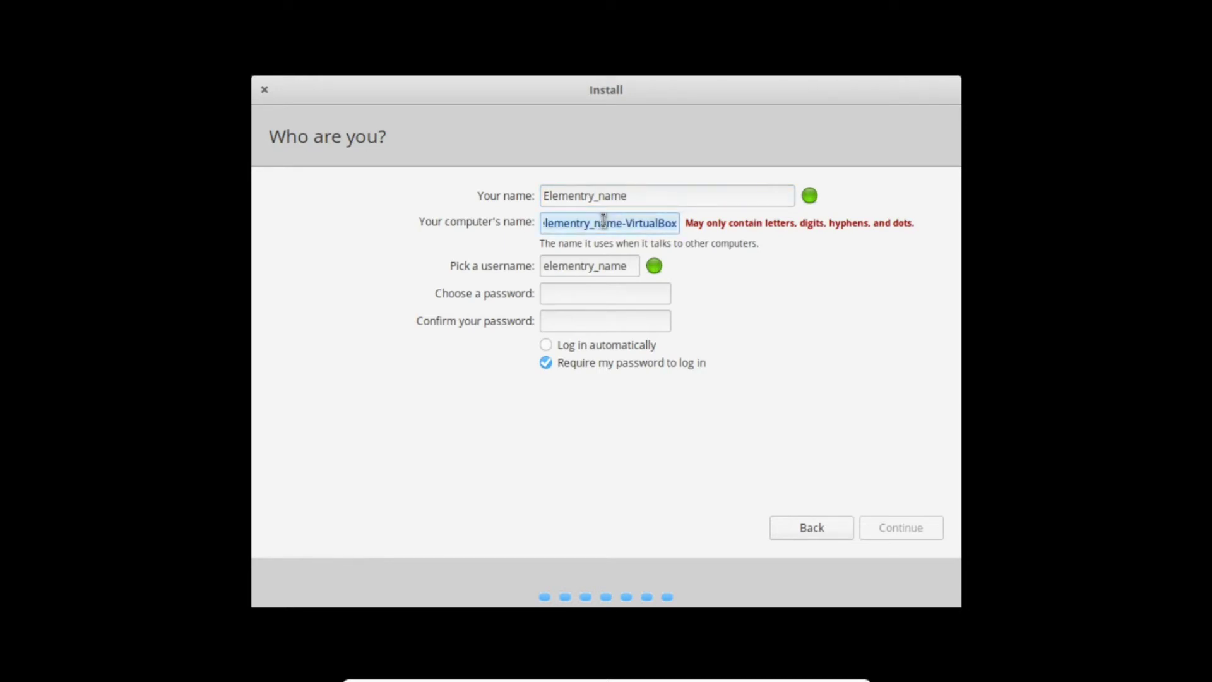
{"action": "type", "text": "elementy"}
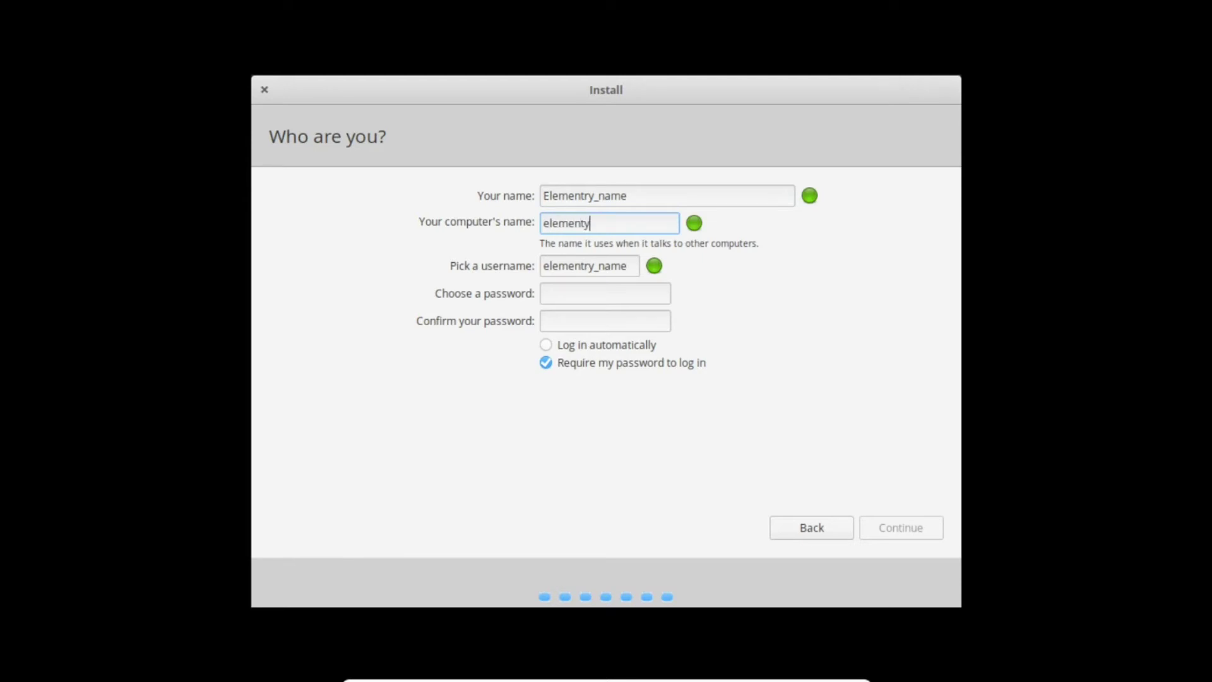
{"action": "type", "text": "_comp"}
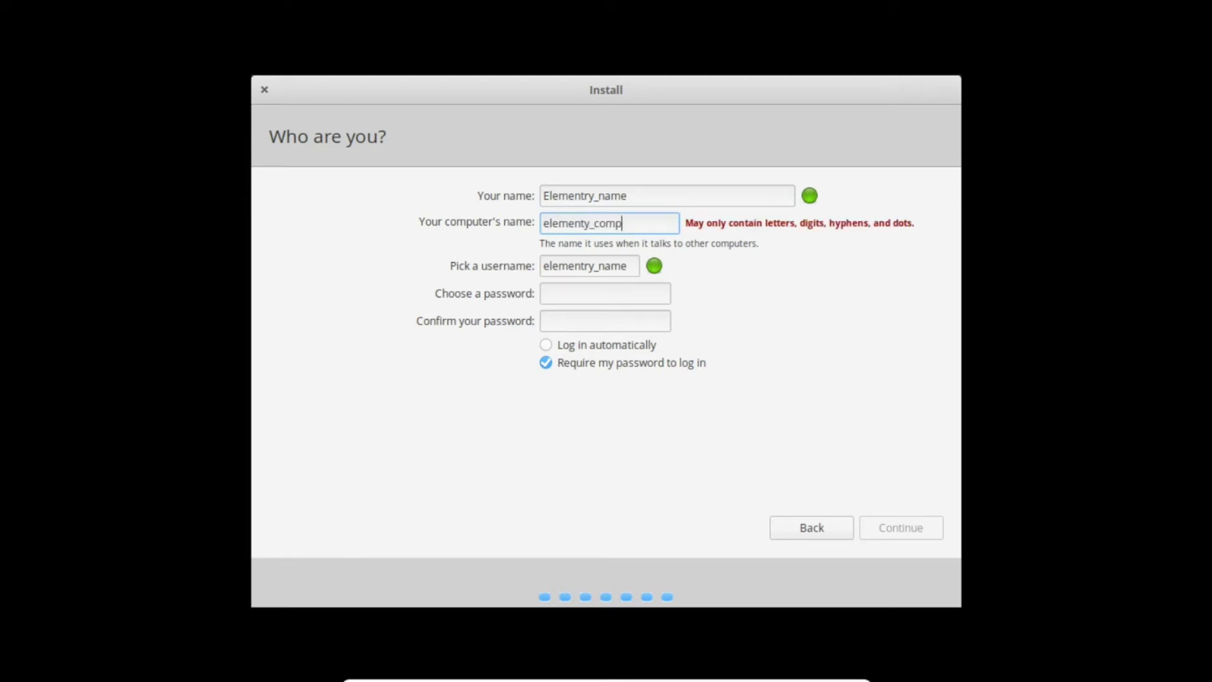
{"action": "type", "text": "uter_name"}
{"action": "left_click", "coordinate": [650, 225]}
{"action": "key", "text": "BackSpace"}
{"action": "type", "text": "."}
{"action": "key", "text": "Left"}
{"action": "key", "text": "Left"}
{"action": "key", "text": "Left"}
{"action": "key", "text": "BackSpace"}
{"action": "key", "text": "BackSpace"}
{"action": "key", "text": "BackSpace"}
{"action": "key", "text": "BackSpace"}
{"action": "key", "text": "BackSpace"}
{"action": "type", "text": "."}
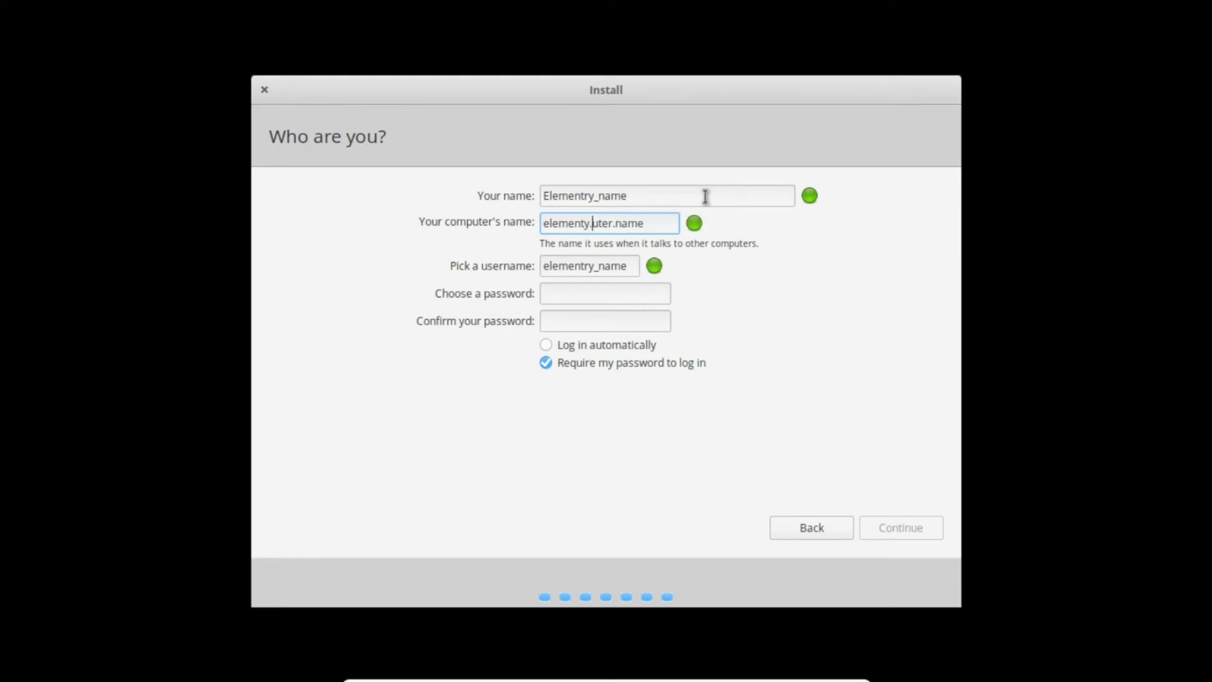
{"action": "type", "text": "comp"}
{"action": "left_click", "coordinate": [599, 269]}
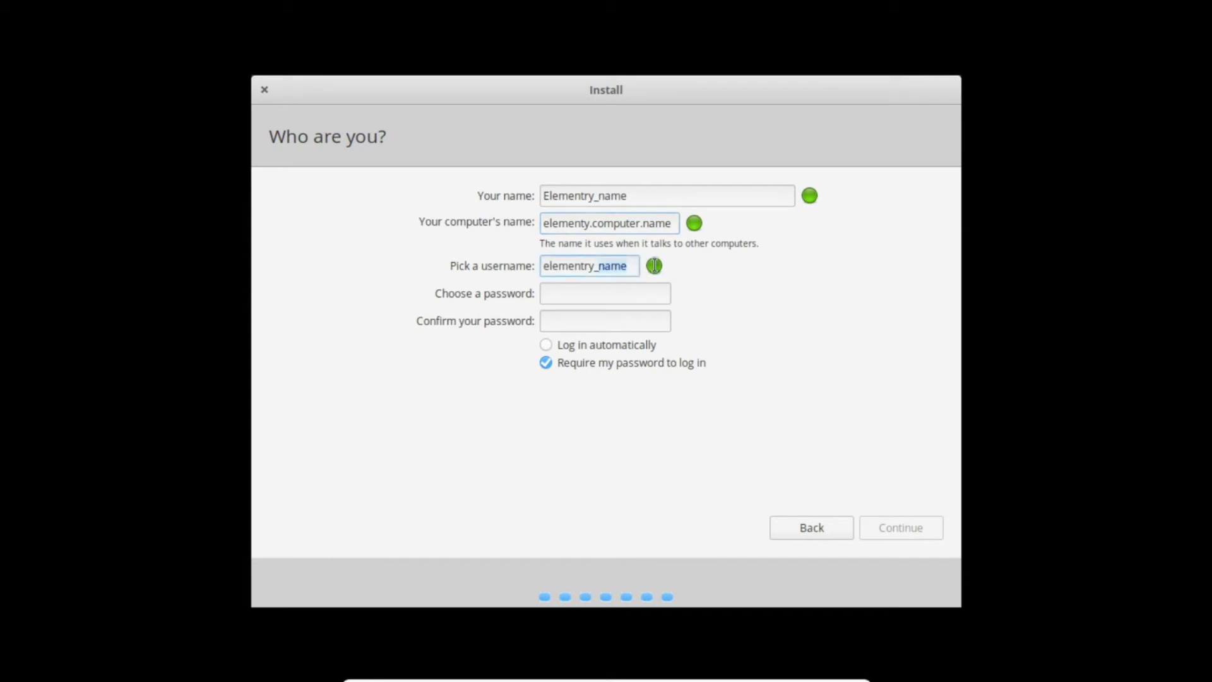
- Append 'user' to the username and recheck the name fields
{"action": "type", "text": "usernar"}
{"action": "left_click", "coordinate": [606, 196]}
{"action": "double_click", "coordinate": [606, 197]}
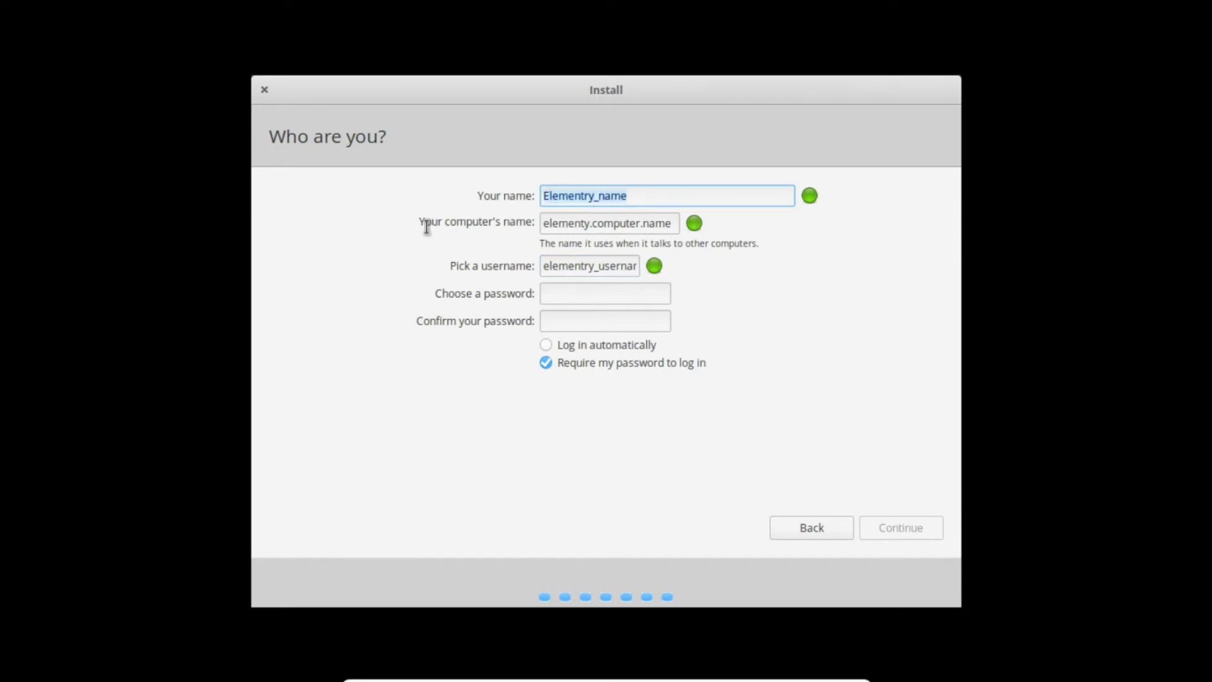
{"action": "left_click", "coordinate": [668, 225]}
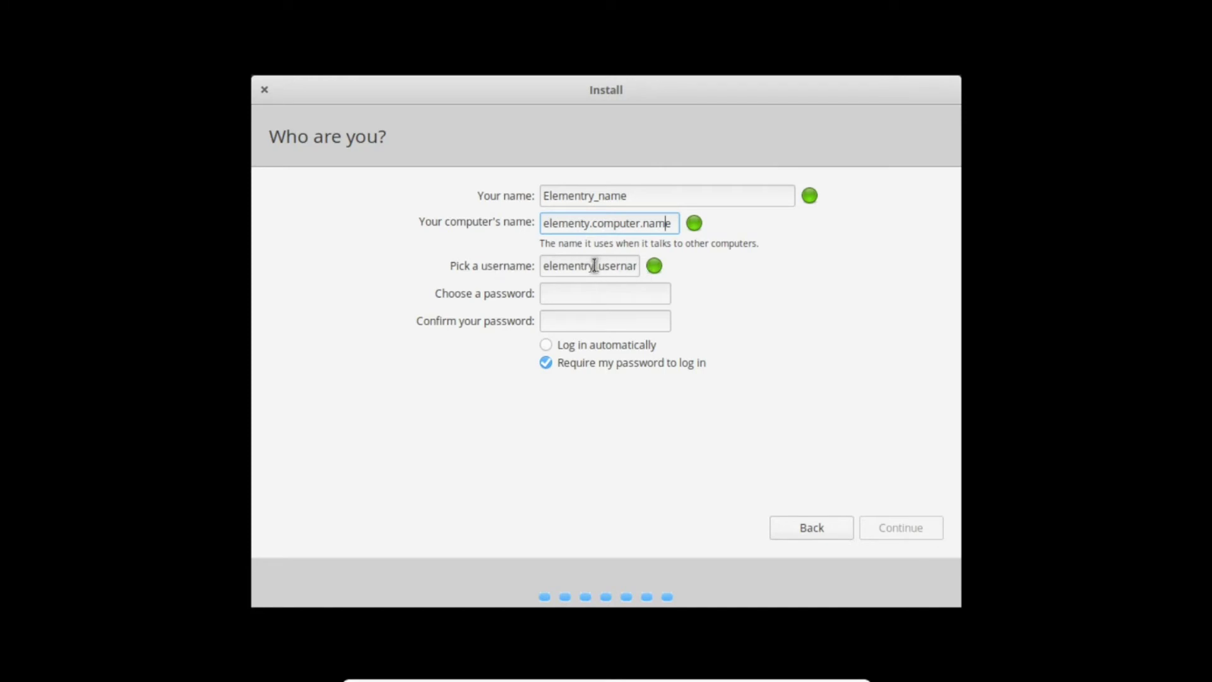
- Enter and confirm a four-character account password
{"action": "left_click", "coordinate": [576, 298]}
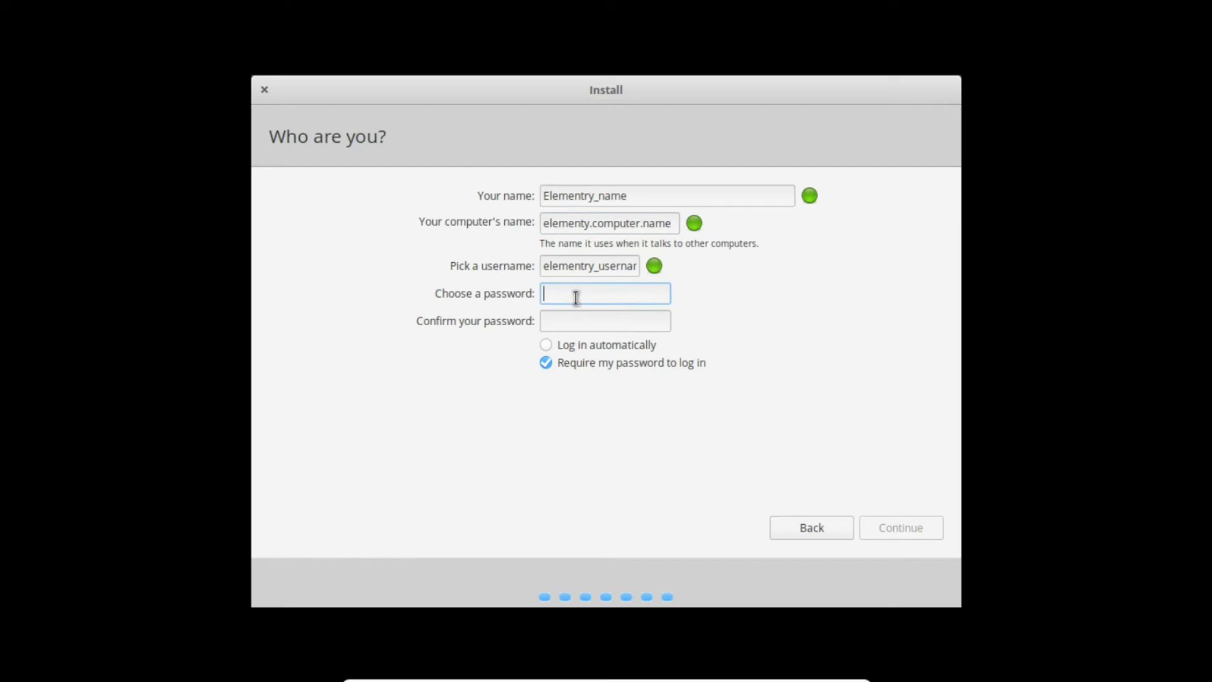
{"action": "type", "text": "1234"}
{"action": "key", "text": "Tab"}
{"action": "type", "text": "1234"}
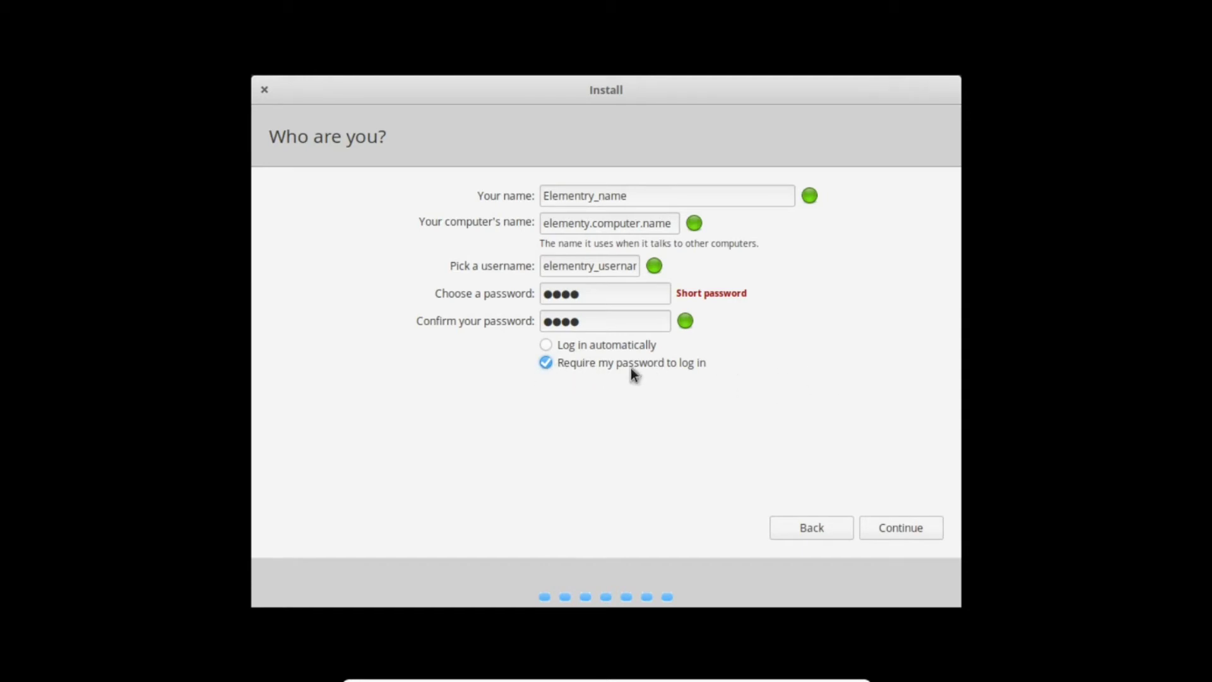
- Start the installation, show the file-copy log, and restart once it finishes
{"action": "left_click", "coordinate": [885, 528]}
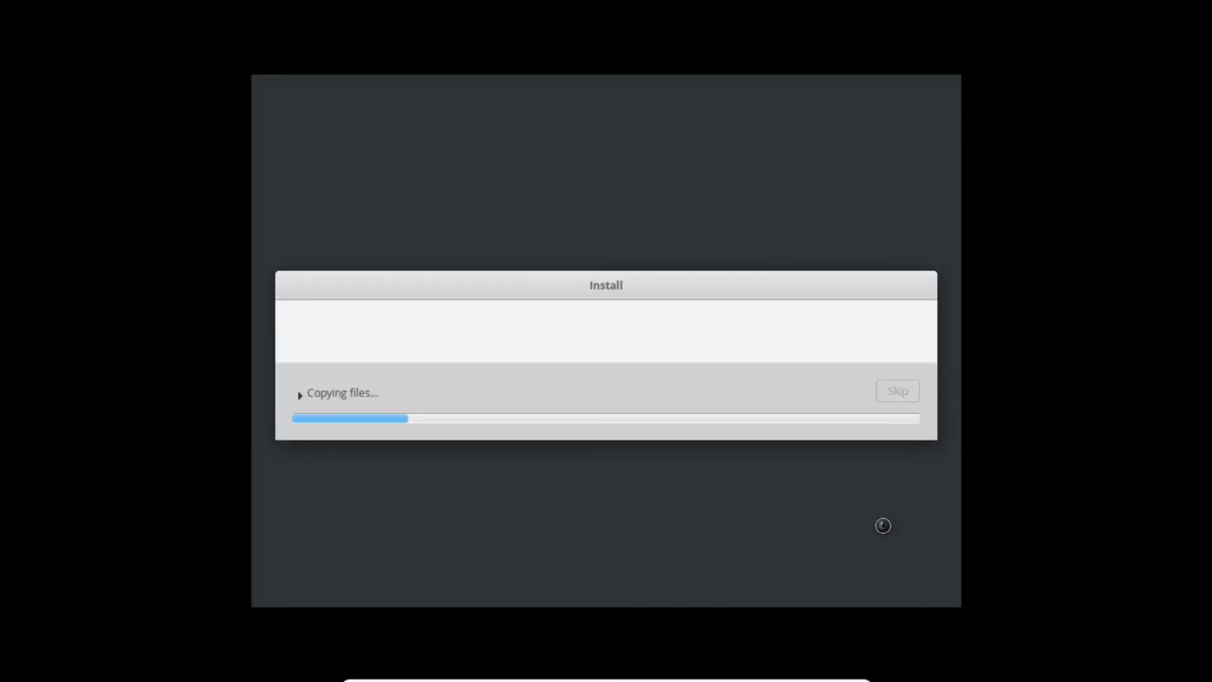
{"action": "left_click", "coordinate": [343, 396]}
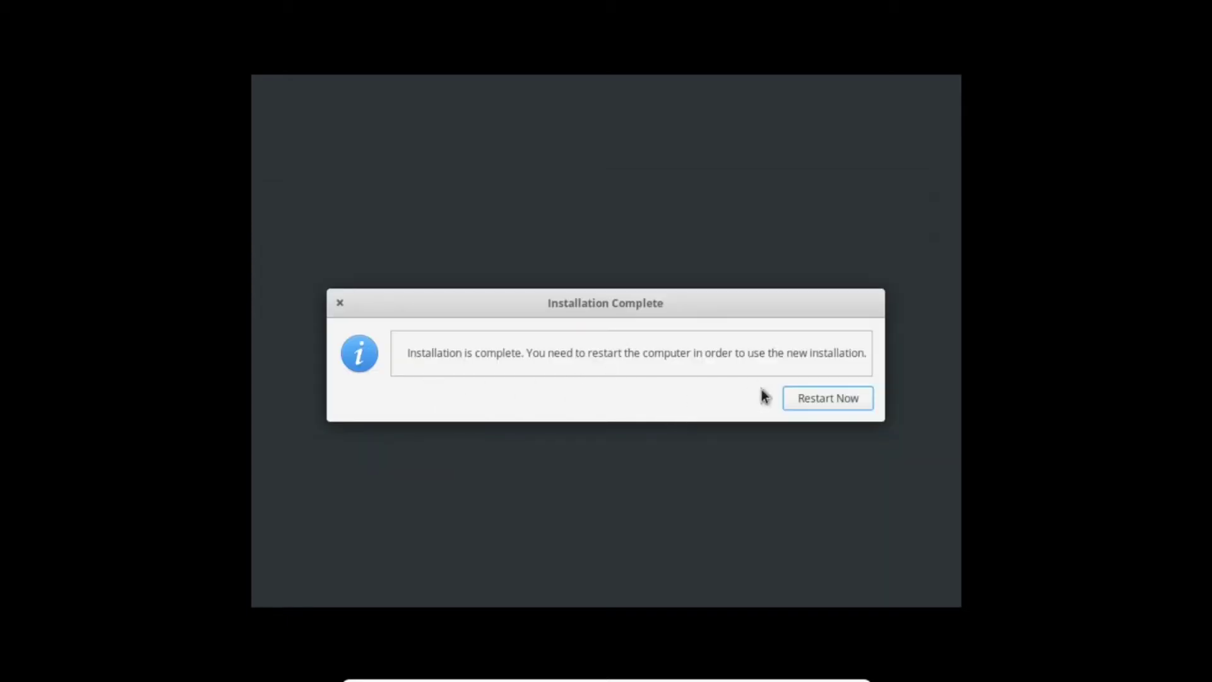
{"action": "left_click", "coordinate": [843, 402]}
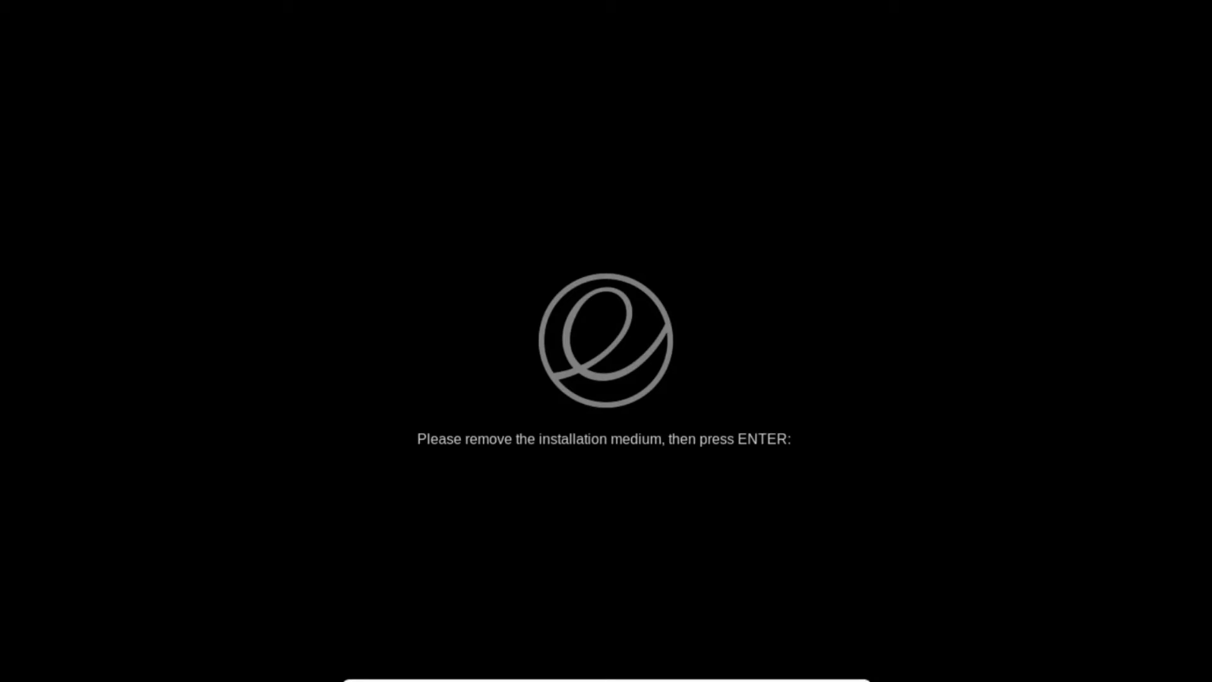
- Dismiss the installation-medium prompt and log in with the account password
{"action": "key", "text": "Return"}
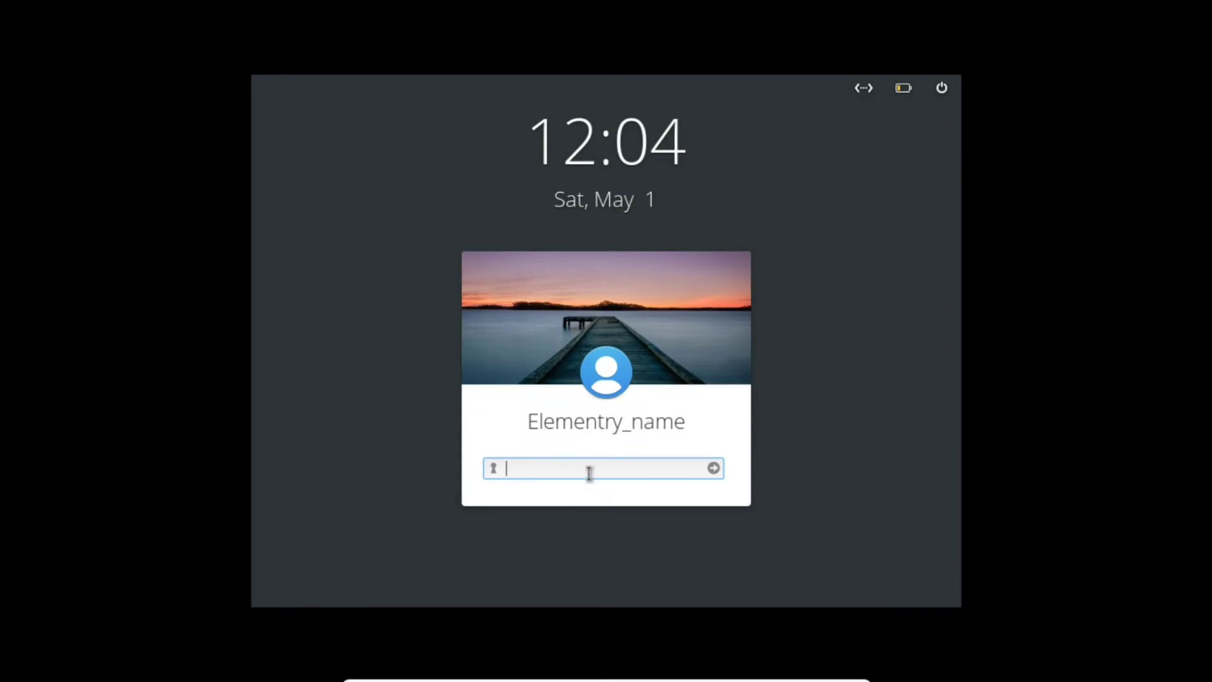
{"action": "type", "text": "****"}
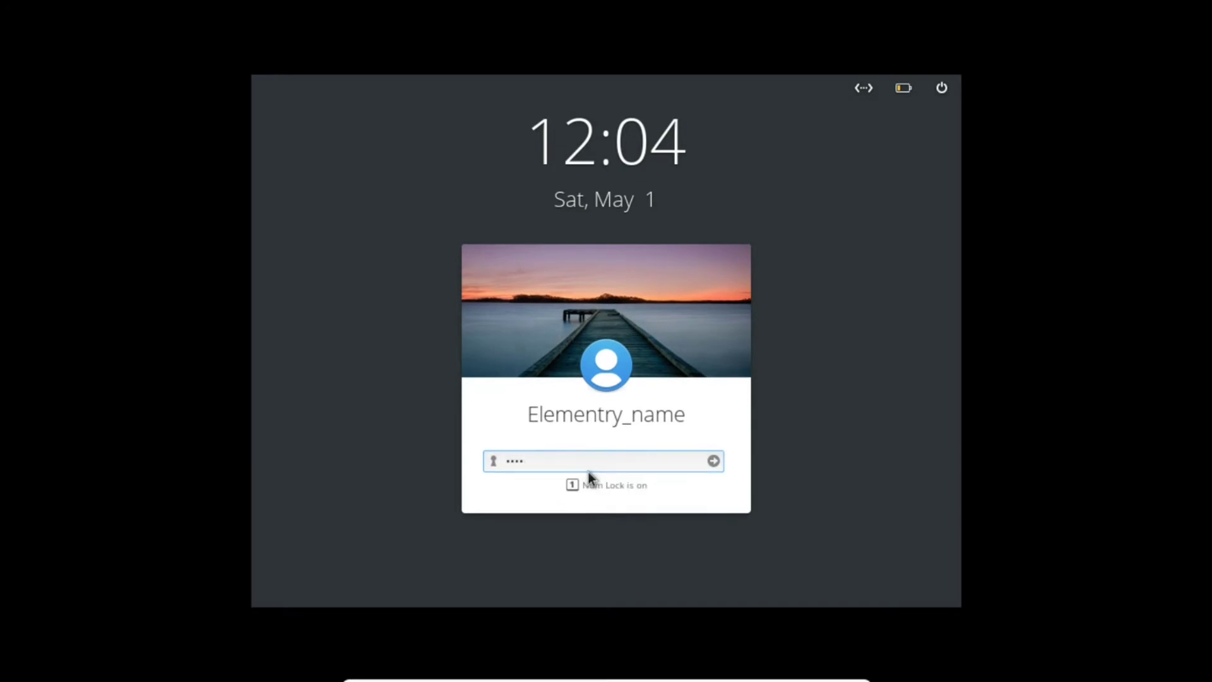
{"action": "key", "text": "Return"}
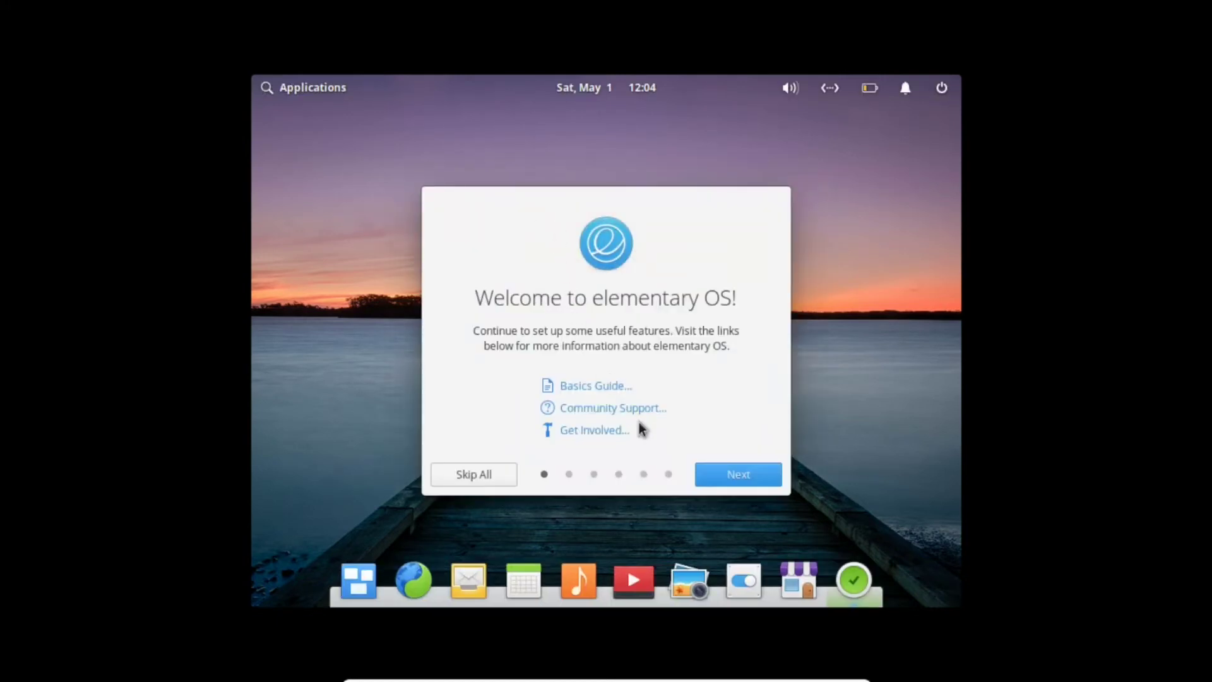
- Move past the welcome and Location Services pages and enable Night Light
{"action": "left_click", "coordinate": [734, 478]}
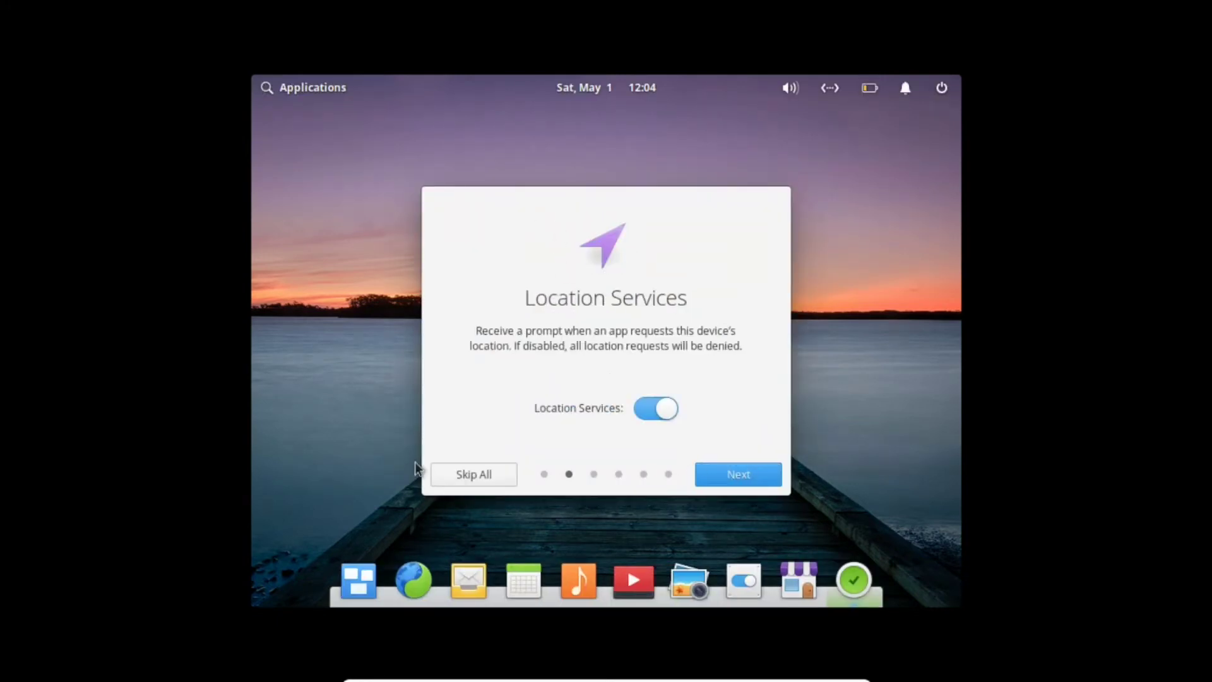
{"action": "left_click", "coordinate": [726, 474]}
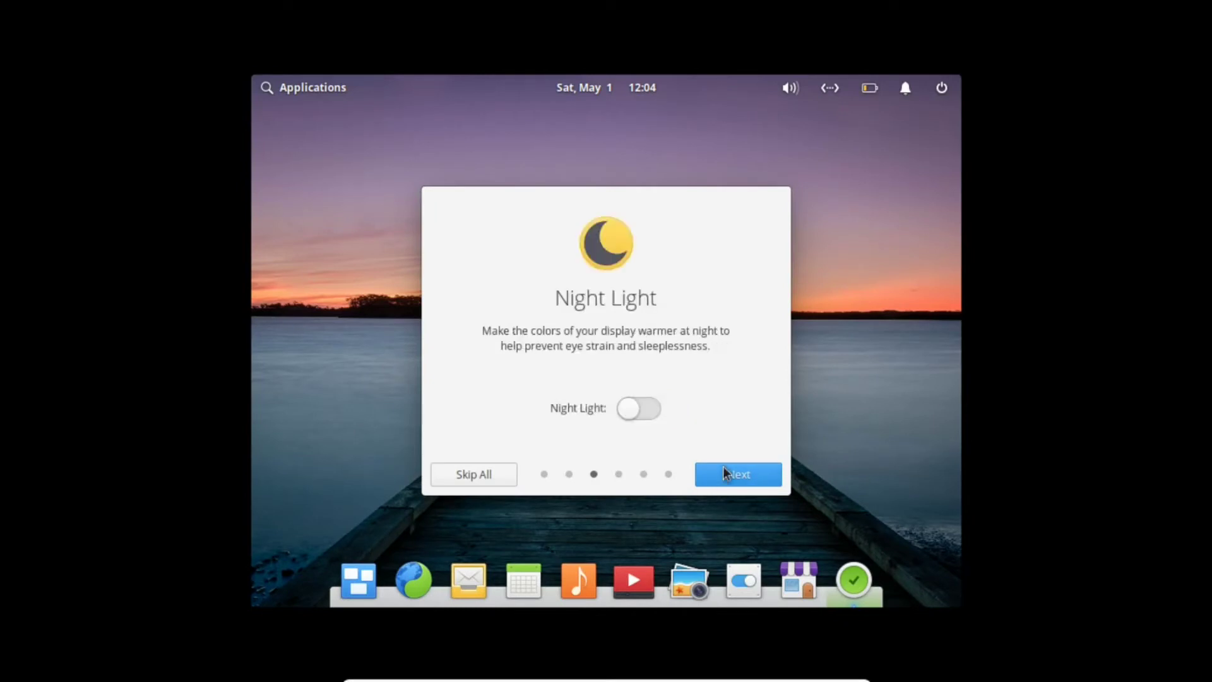
{"action": "left_click", "coordinate": [635, 412]}
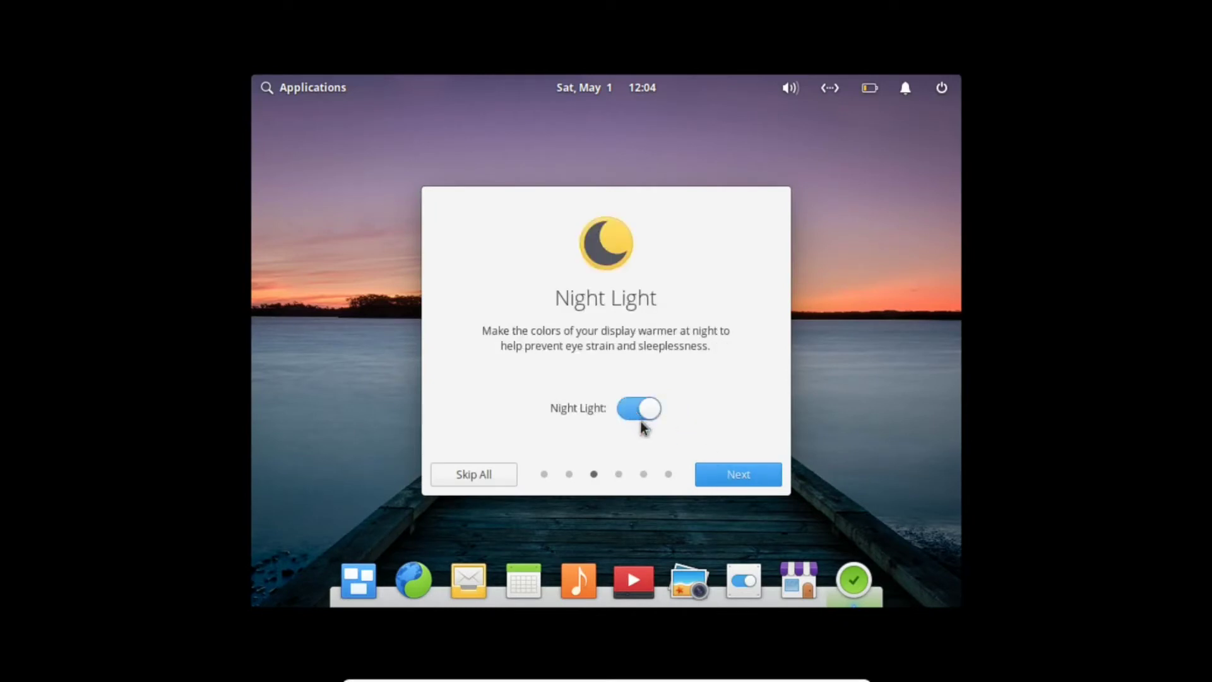
- Under Housekeeping, enable automatic deletion of old temporary and trashed files
{"action": "left_click", "coordinate": [710, 479]}
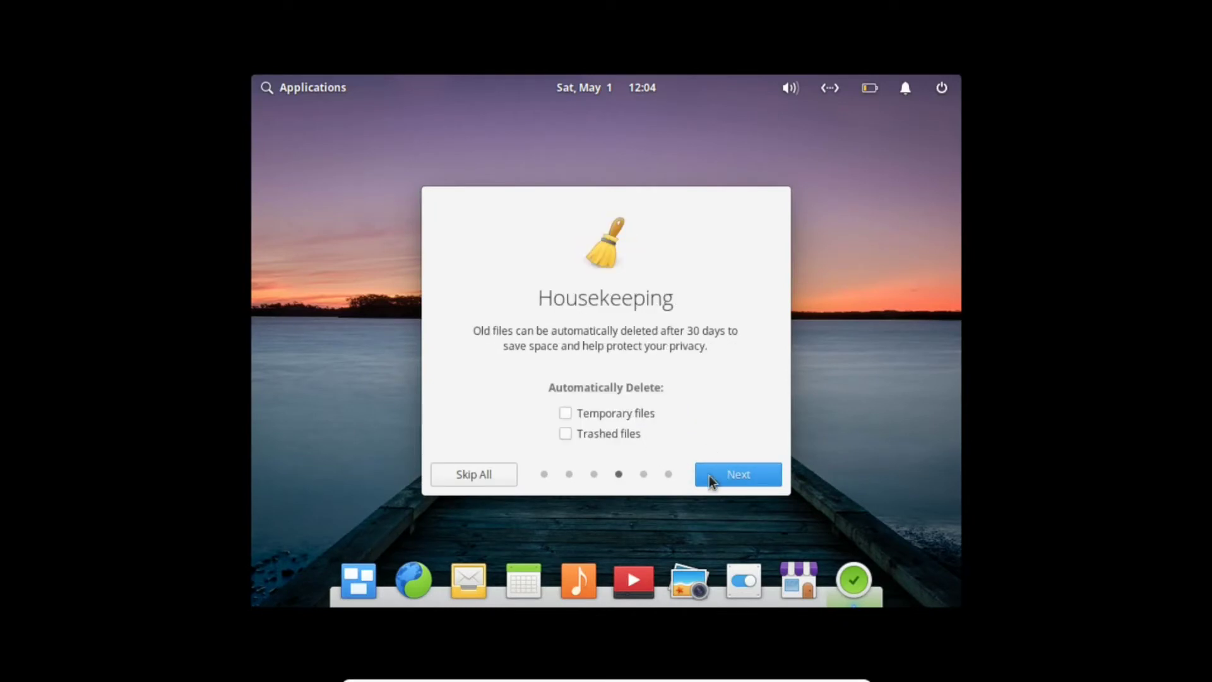
{"action": "left_click", "coordinate": [565, 414]}
{"action": "left_click", "coordinate": [566, 433]}
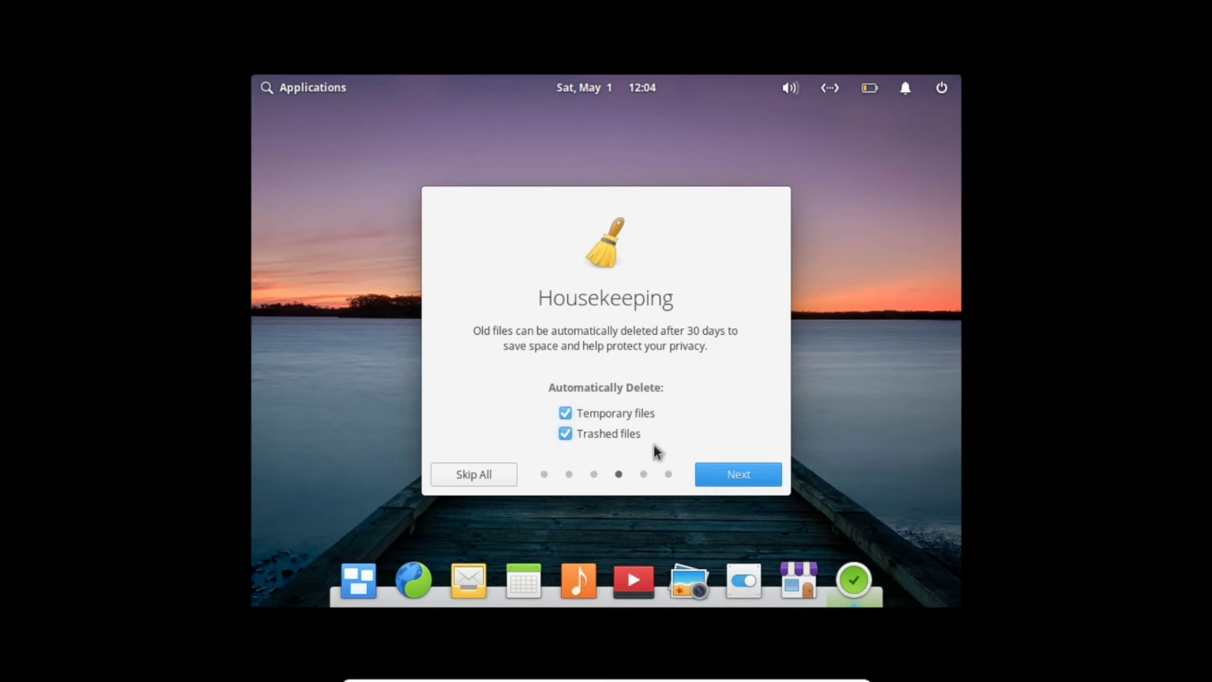